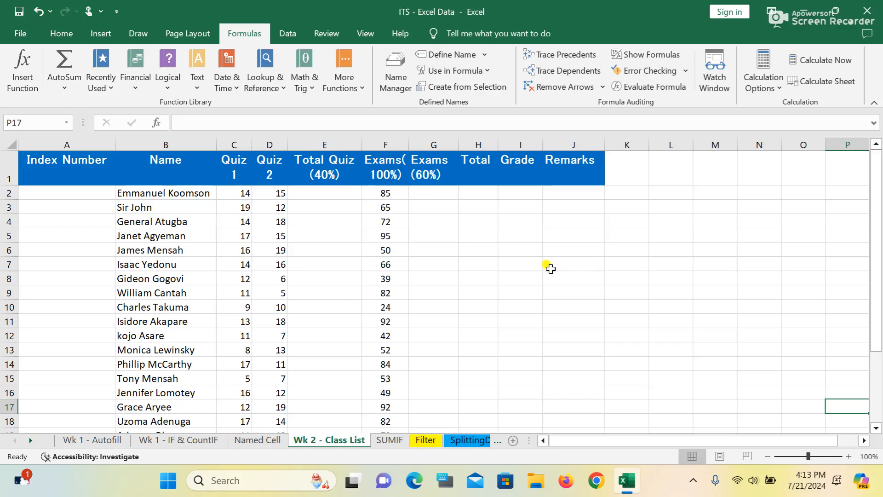
- Enter the first student's index number in cell A2 of the Wk 2 - Class List sheet
click(65, 194)
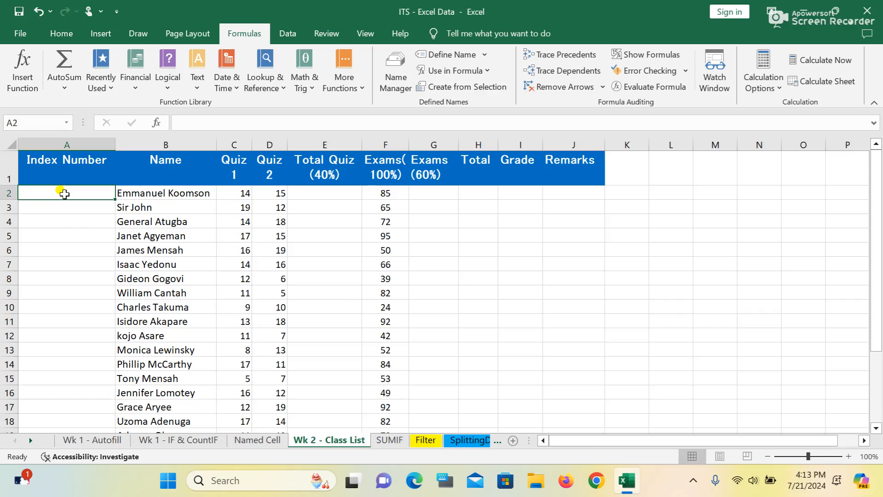
text(sn)
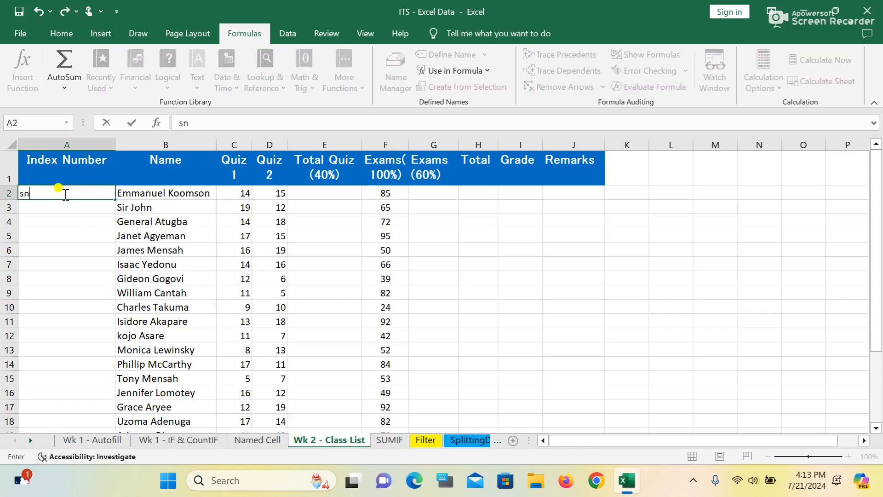
text(/wee/24/)
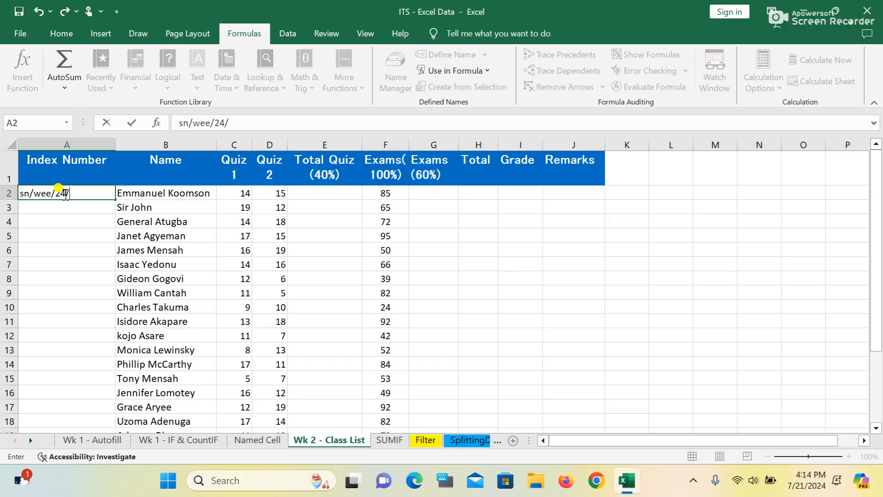
text(00001)
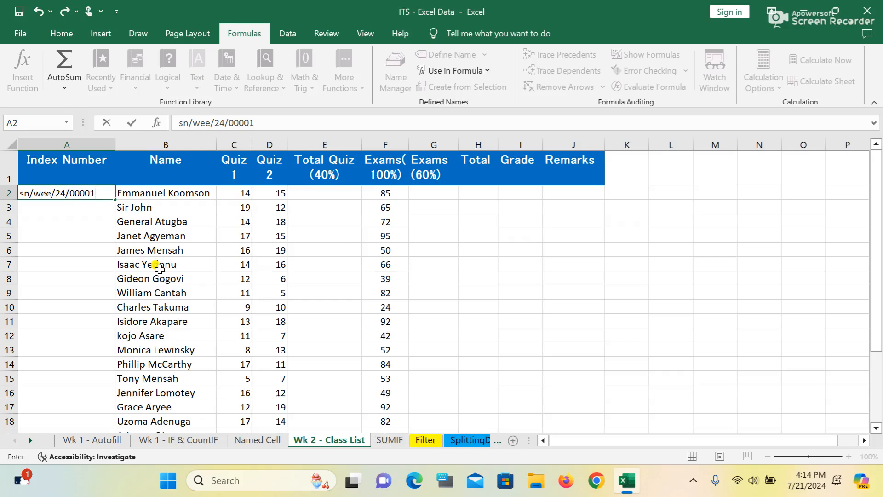
key(ctrl+Return)
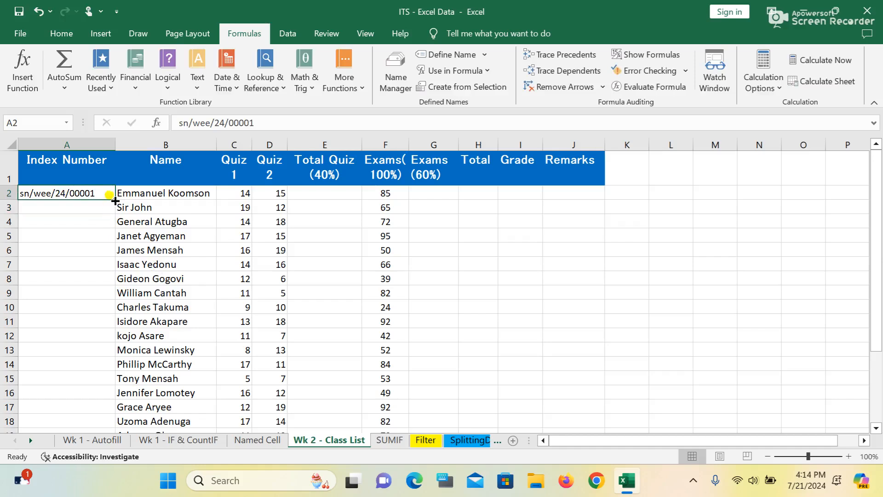
- Autofill the Index Number column as a series from A2 down to A19
scroll(119, 216, down, 1)
scroll(120, 215, up, 1)
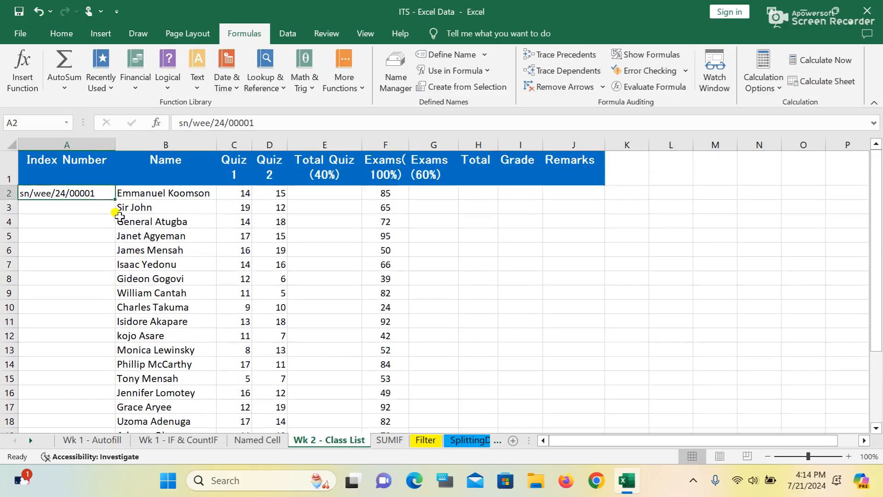
double_click(113, 198)
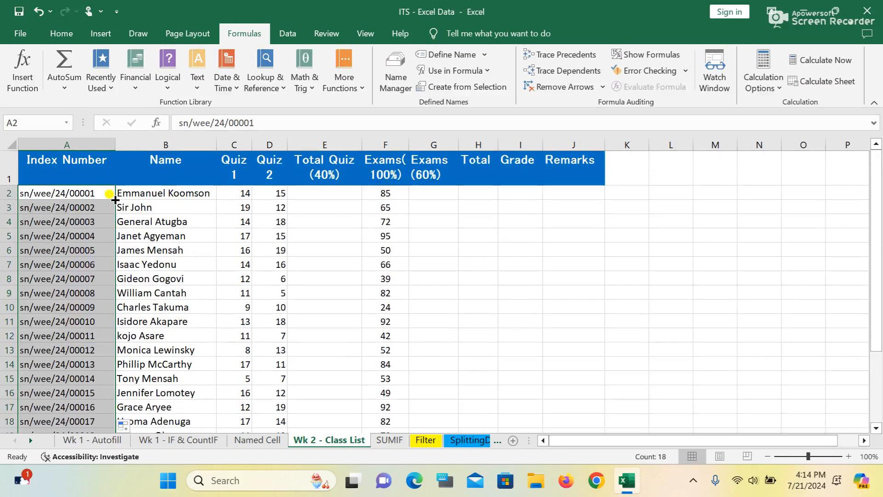
scroll(112, 203, down, 3)
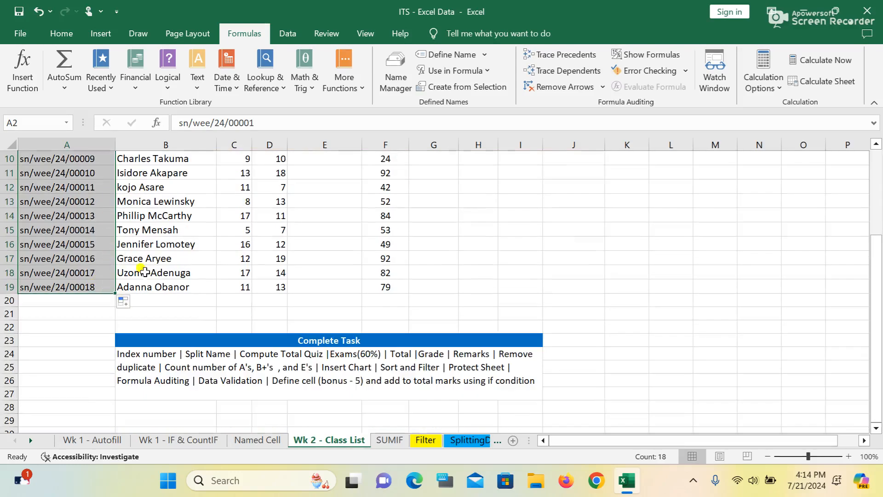
scroll(155, 265, up, 3)
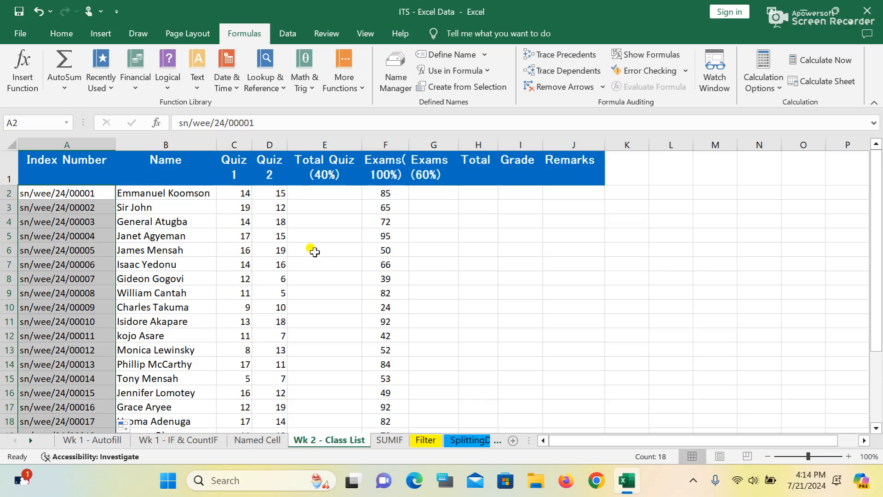
click(86, 193)
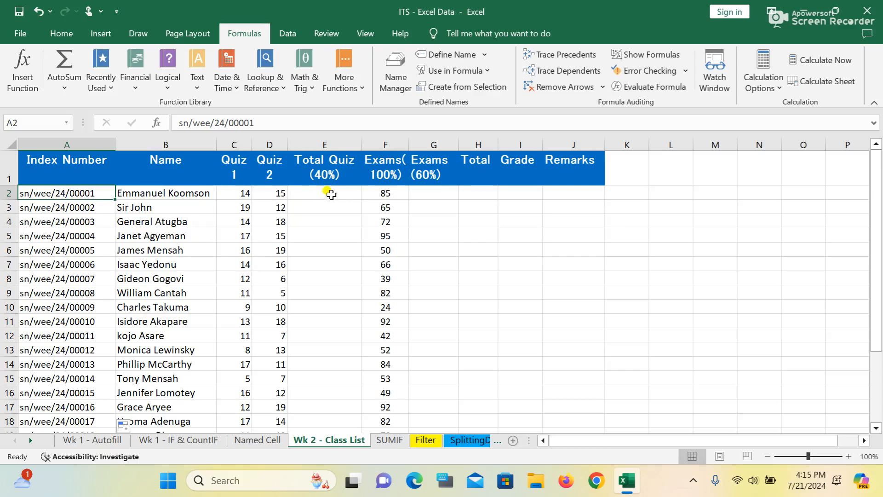
- Change the Quiz 1 column heading in cell C1 to "Quiz 1 (20)"
click(328, 195)
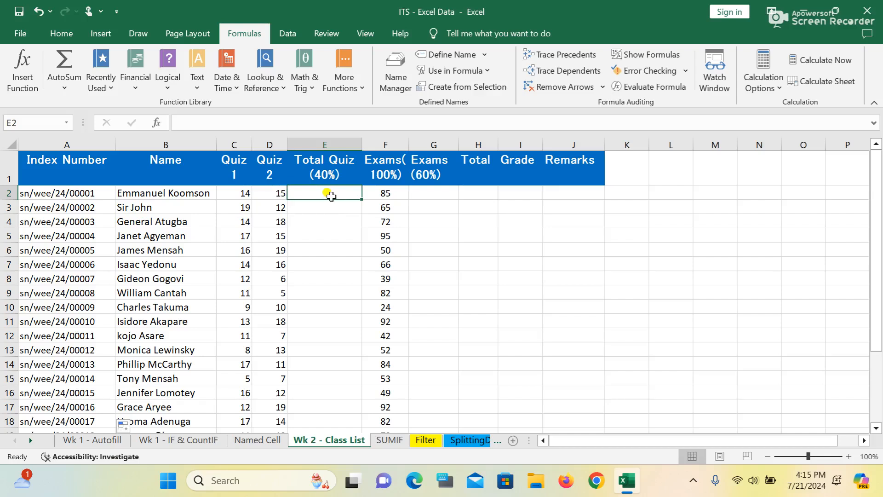
click(238, 173)
double_click(237, 173)
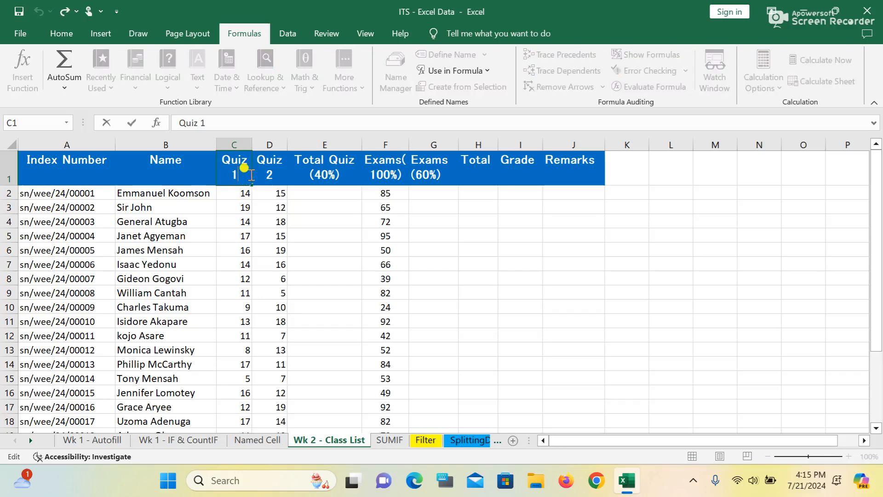
text((20)
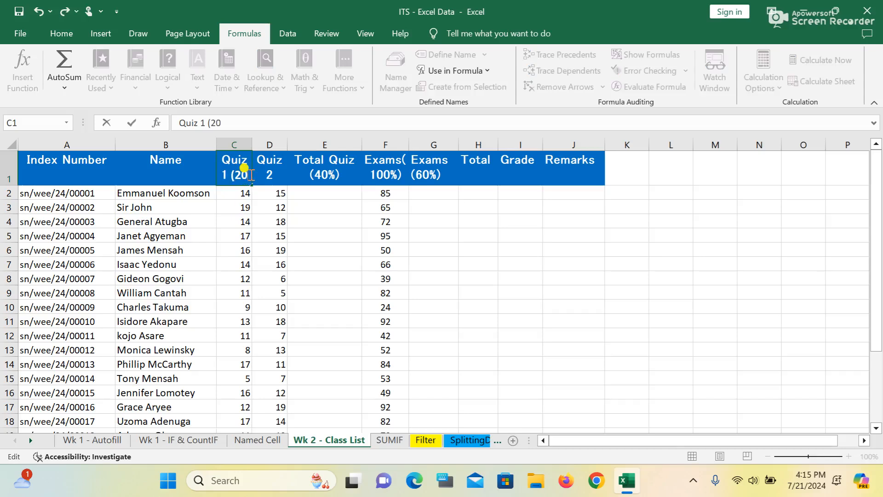
text())
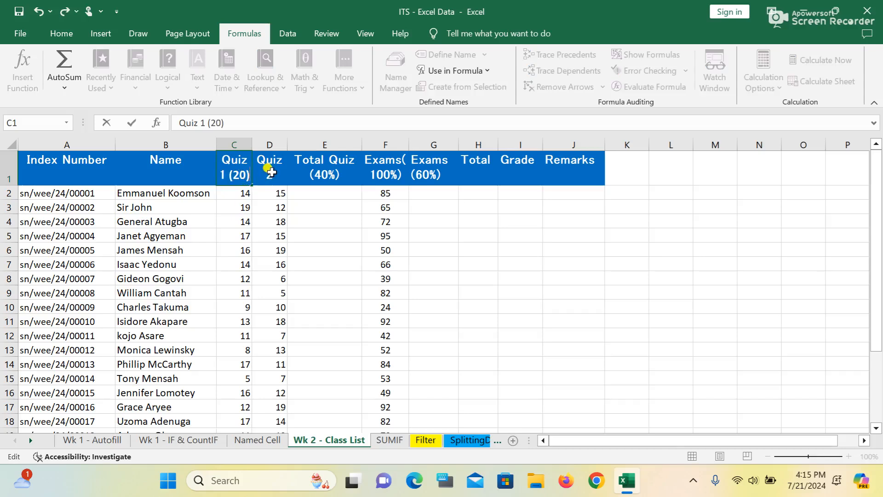
click(269, 172)
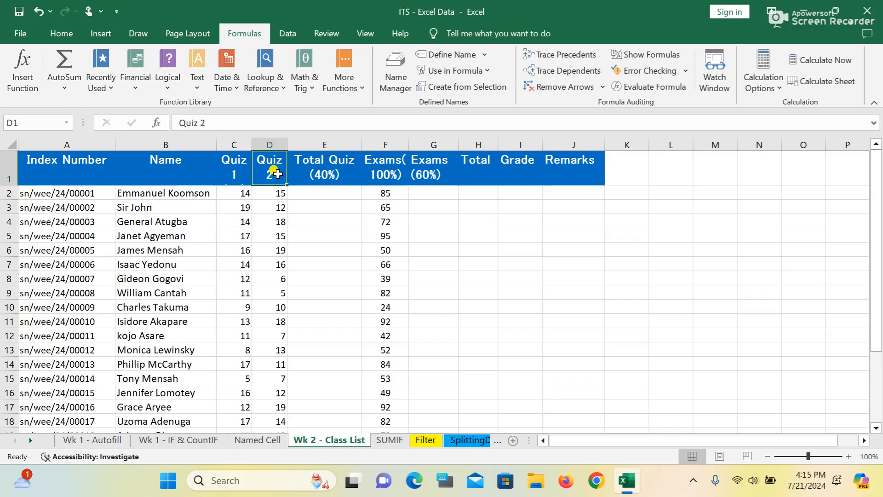
- Change the heading in cell D1 to "Quiz 2 (20)" and autofit the widths of columns C and D
double_click(276, 173)
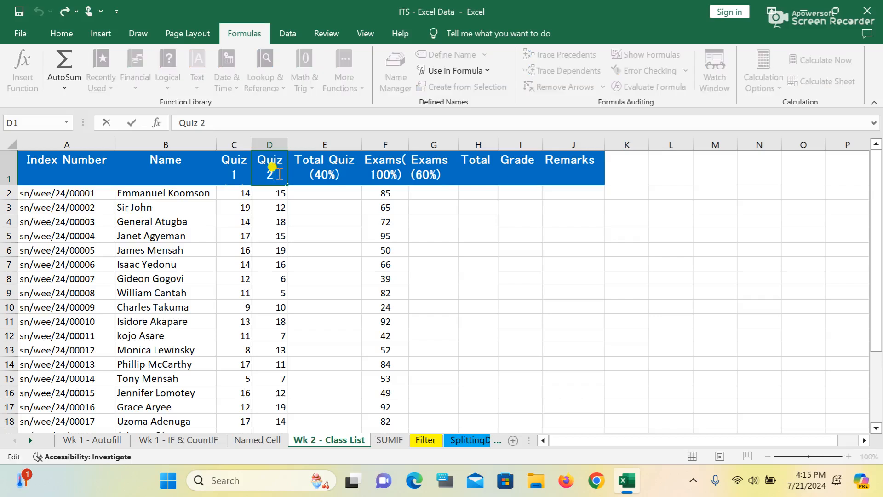
click(340, 167)
click(275, 172)
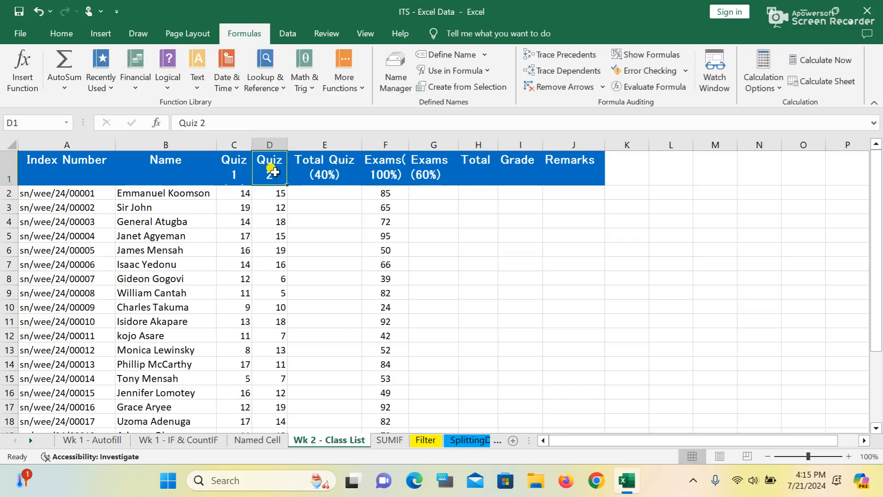
double_click(274, 172)
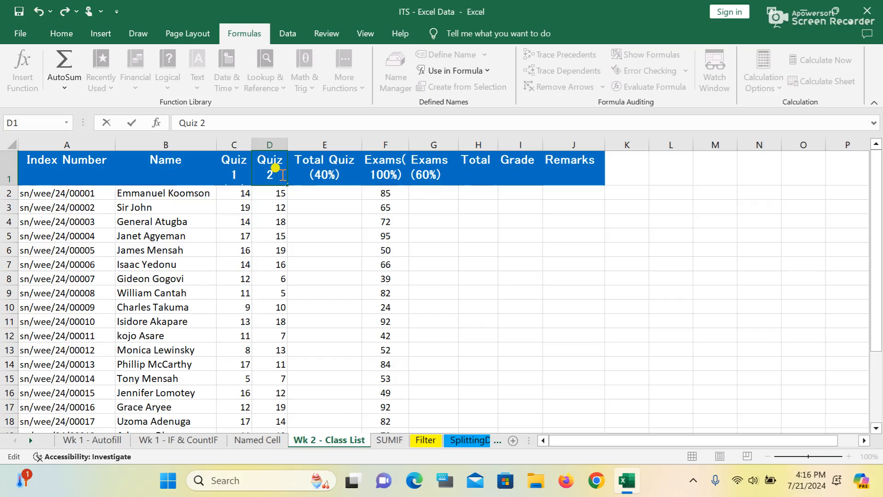
text((20))
click(311, 201)
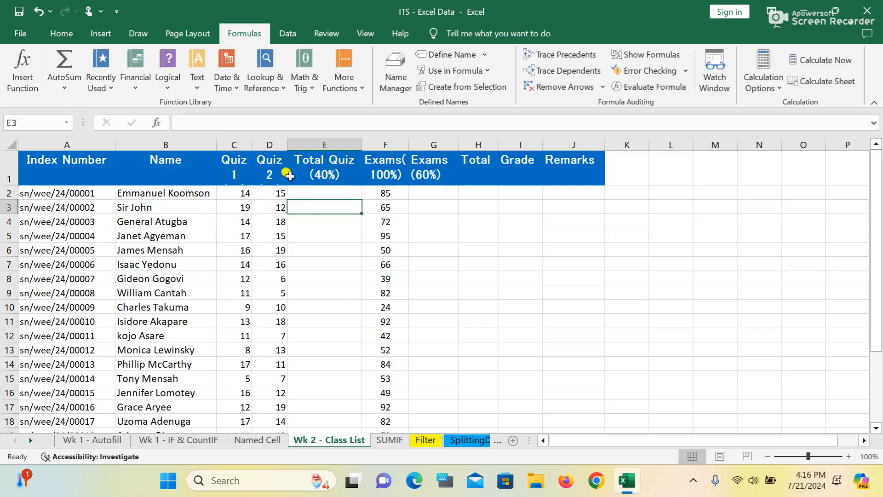
double_click(252, 145)
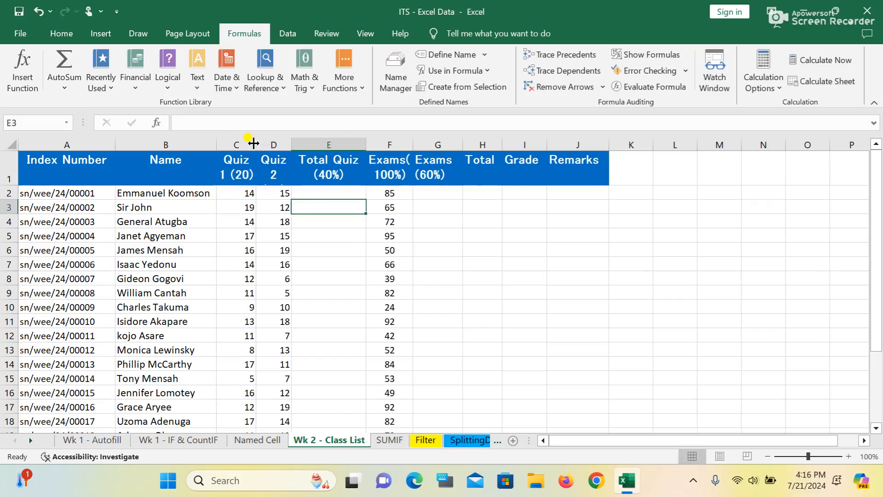
double_click(290, 145)
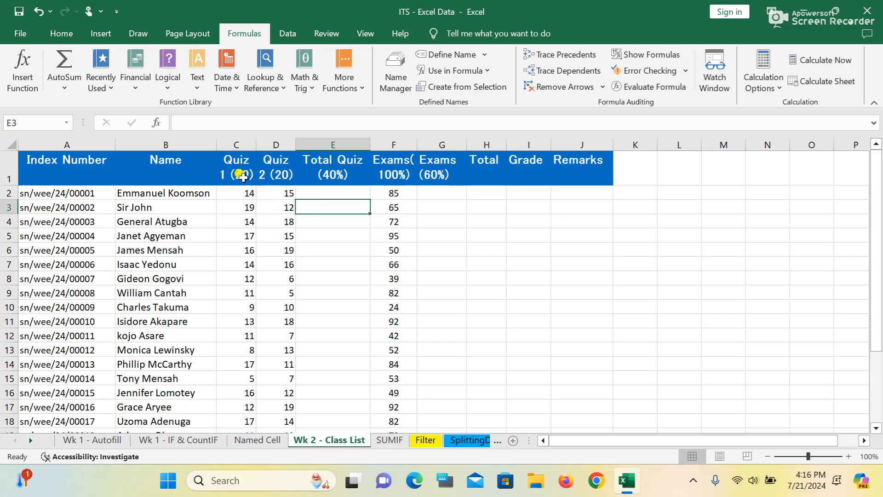
- Try to total the first student's two quizzes in cell E2 with the formula =C2,D2
click(332, 191)
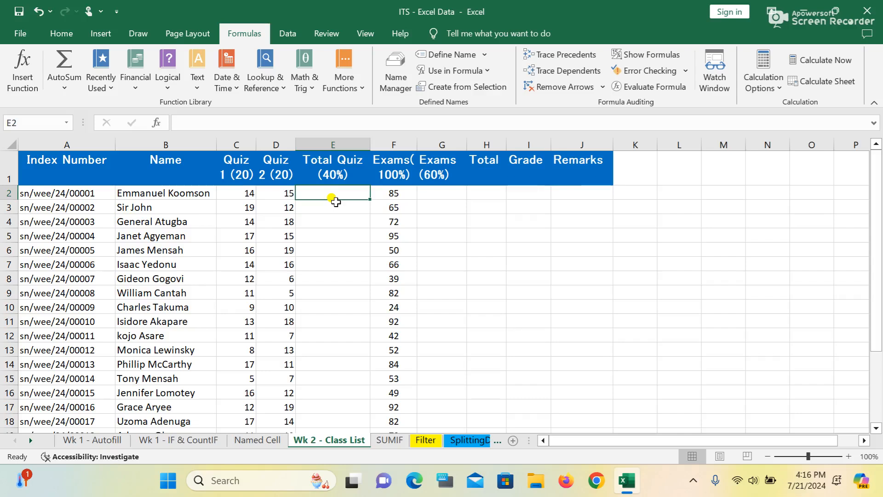
text(=)
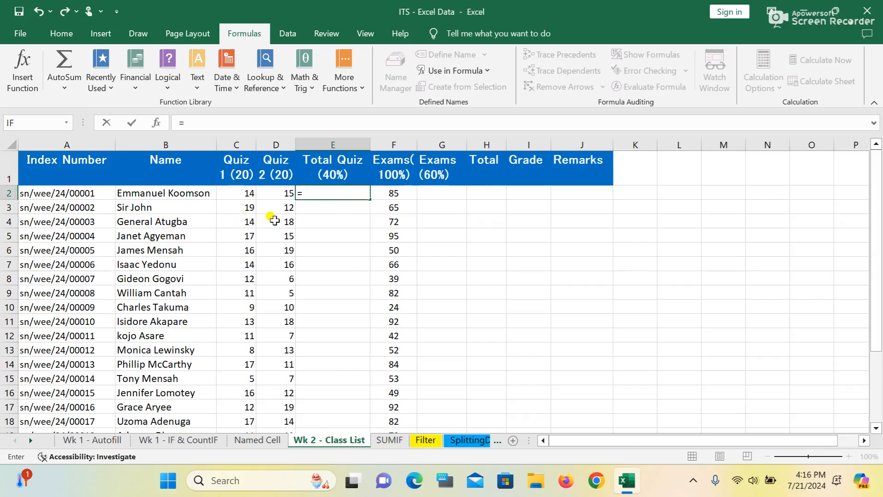
click(242, 193)
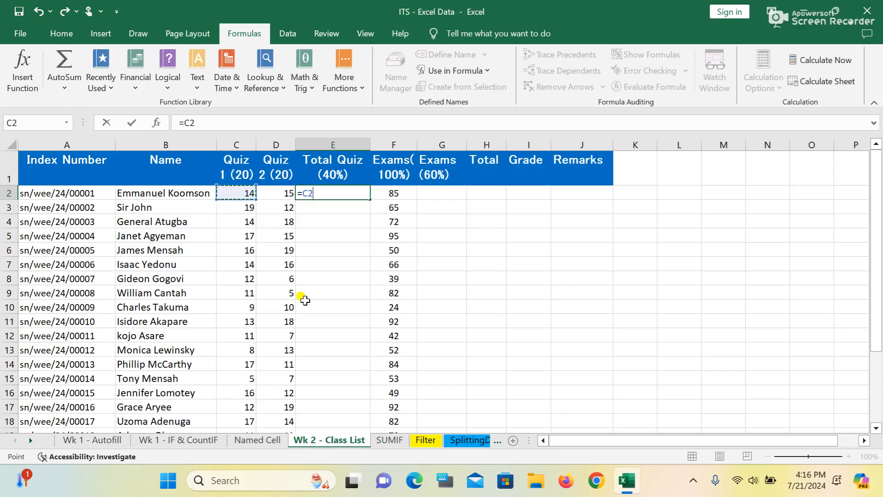
text(,)
click(272, 192)
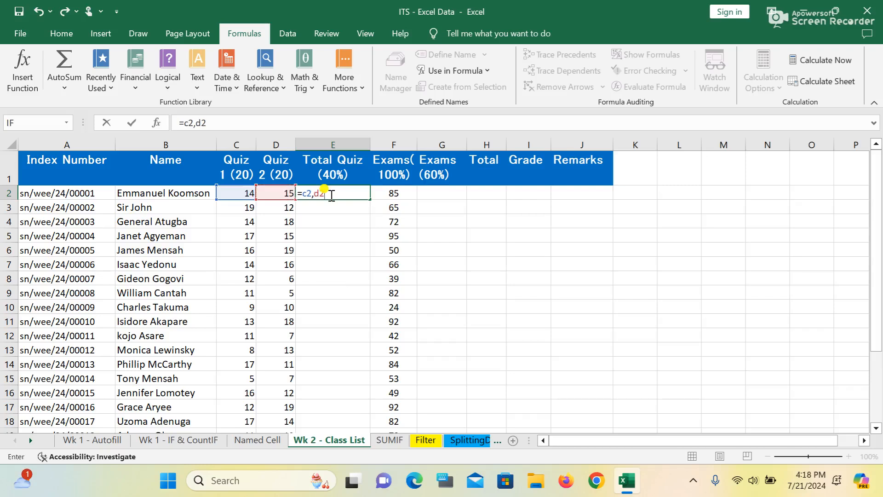
key(ctrl+Return)
key(Left)
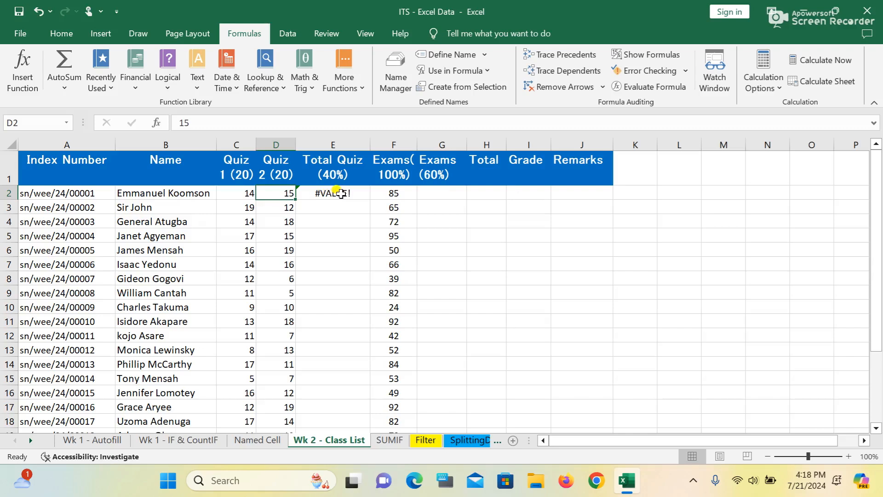
- Replace the Total Quiz formula in cell E2 with =C2+D2
click(341, 193)
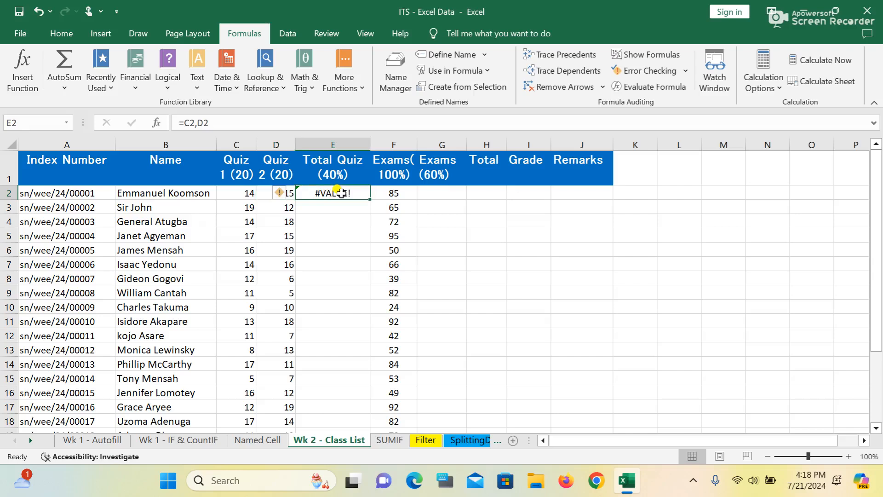
text(=)
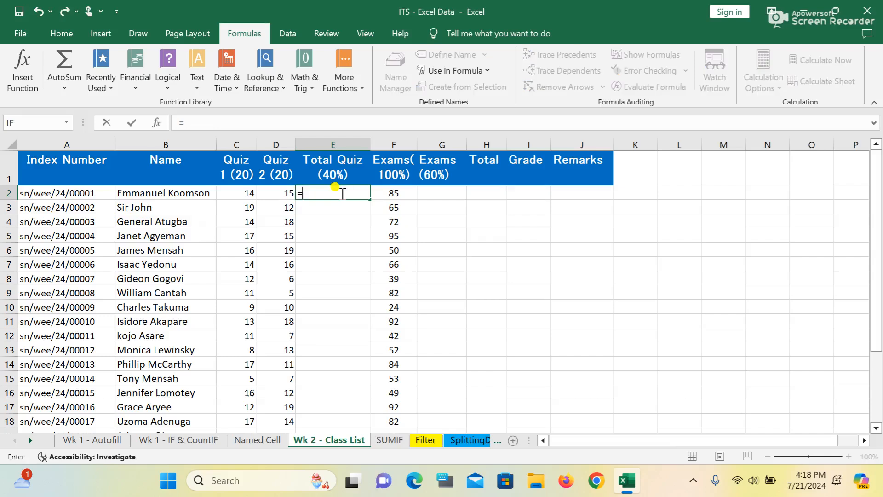
text(c2)
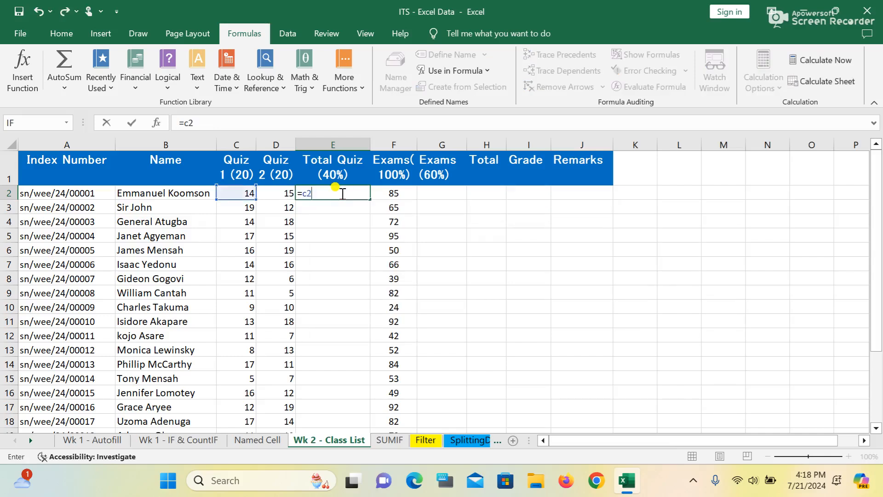
text(+d2)
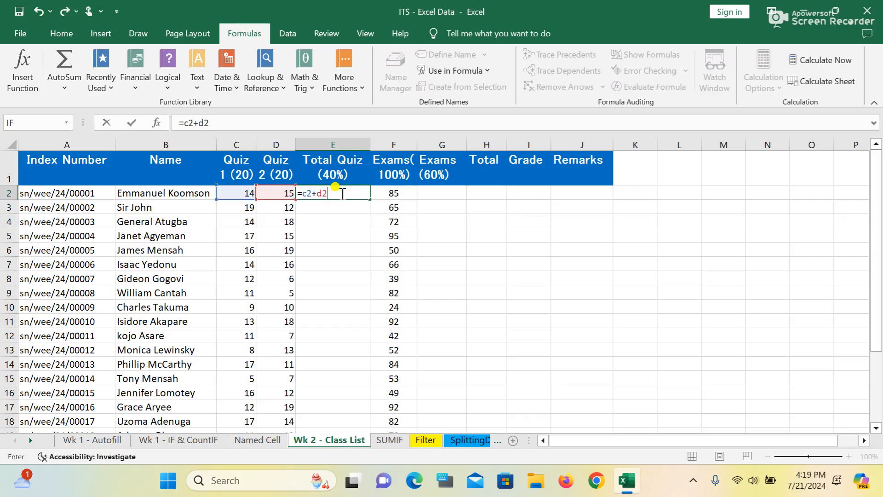
key(Return)
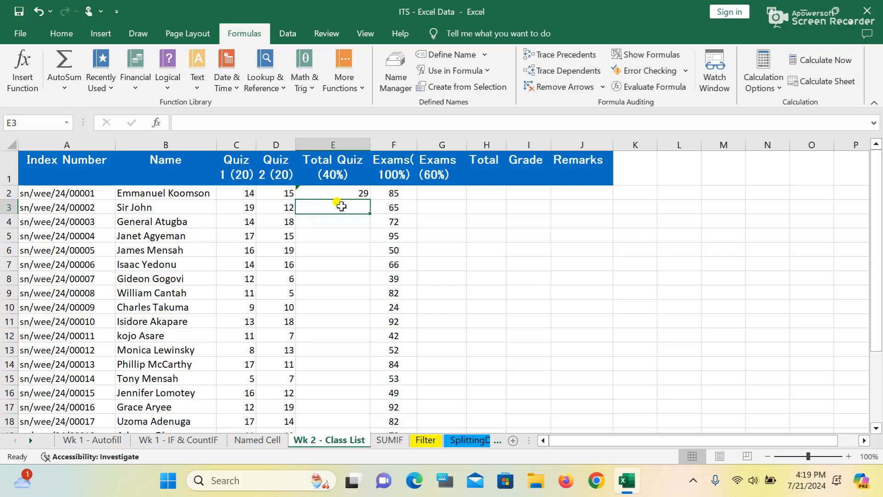
text(=)
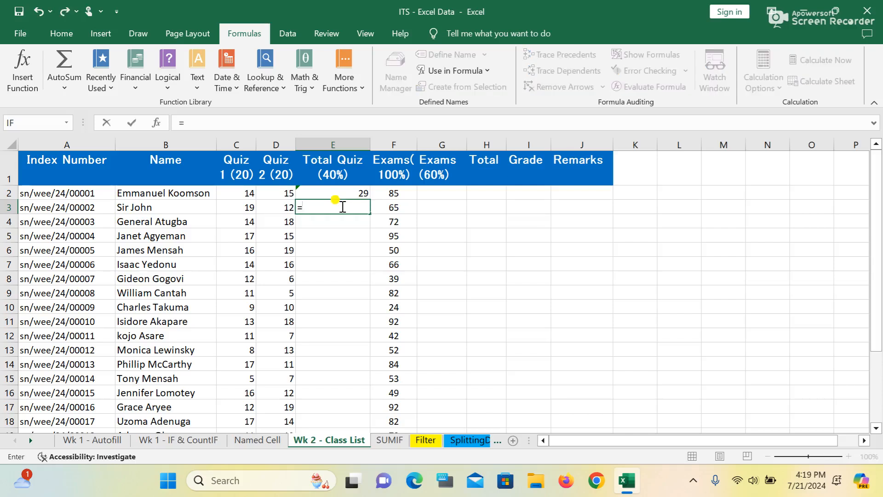
text(c3)
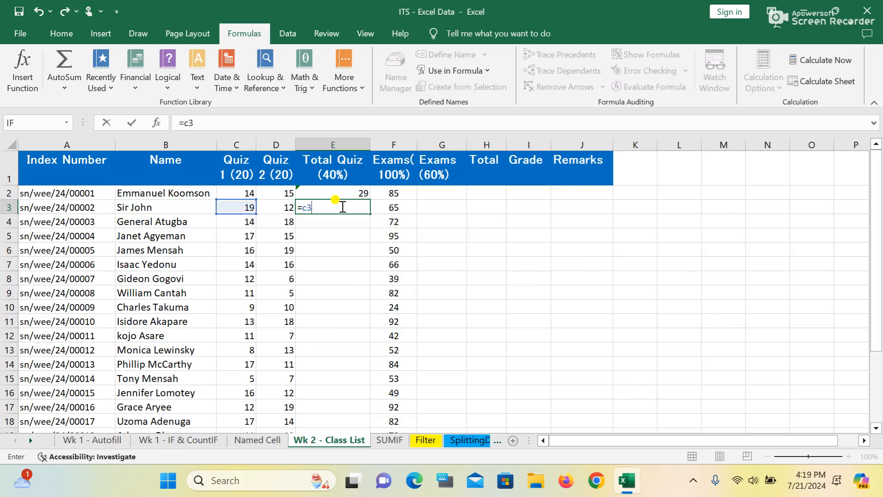
text(+d3)
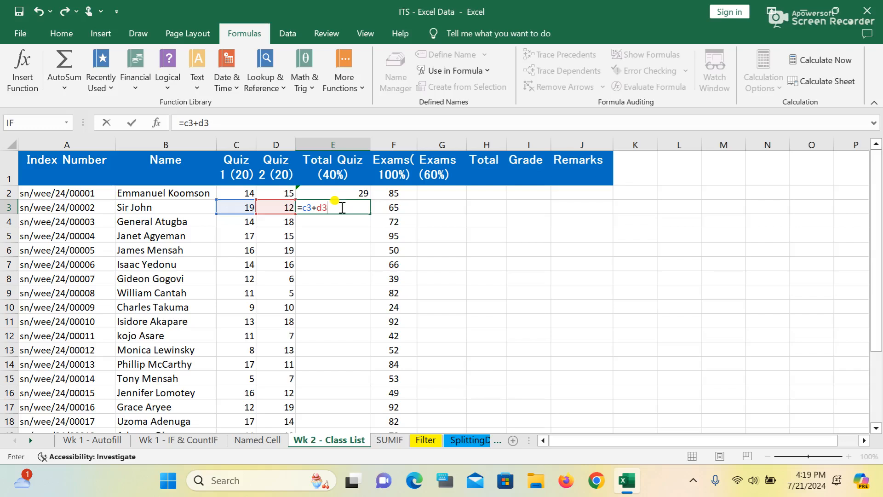
key(BackSpace)
key(BackSpace)
key(BackSpace)
key(BackSpace)
key(BackSpace)
key(BackSpace)
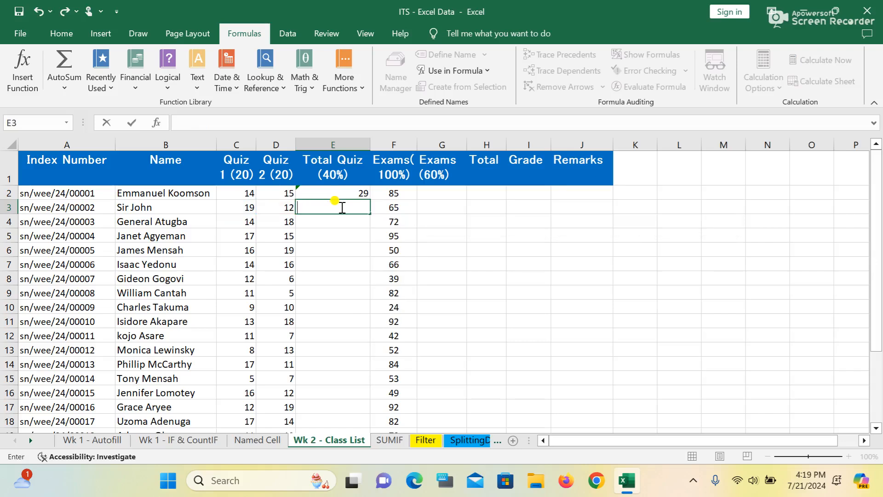
- Try to fill the Total Quiz (40%) column down from the blank cell E3 to E13
click(335, 216)
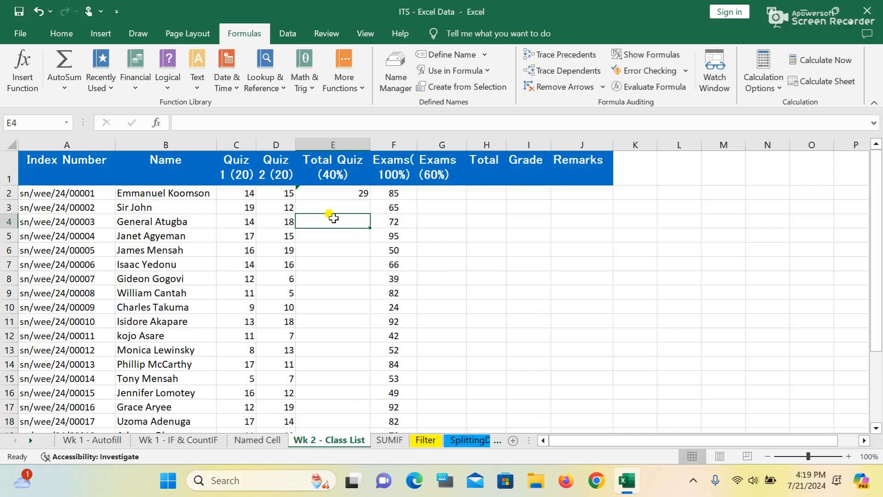
click(342, 193)
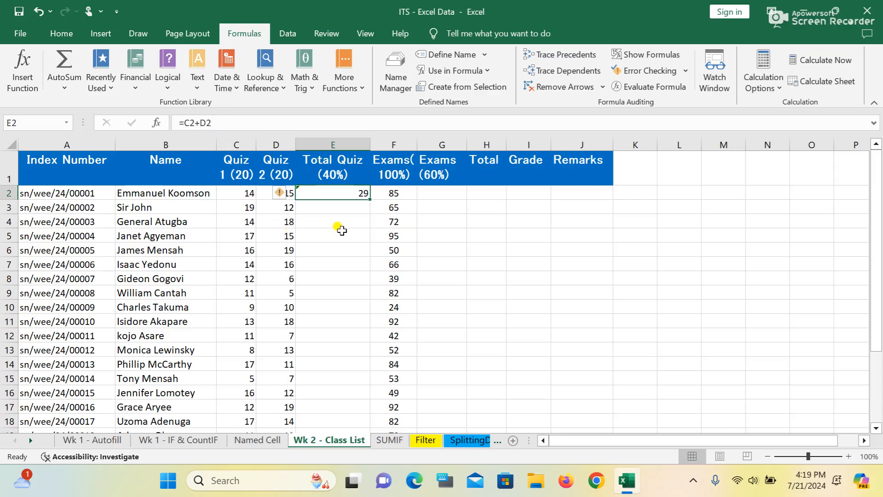
key(Down)
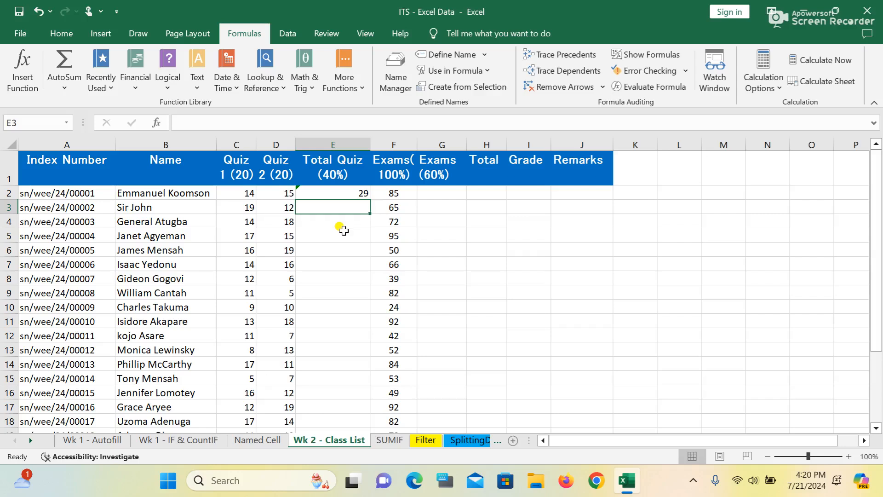
scroll(339, 228, down, 1)
scroll(339, 228, up, 1)
drag(369, 212, 368, 350)
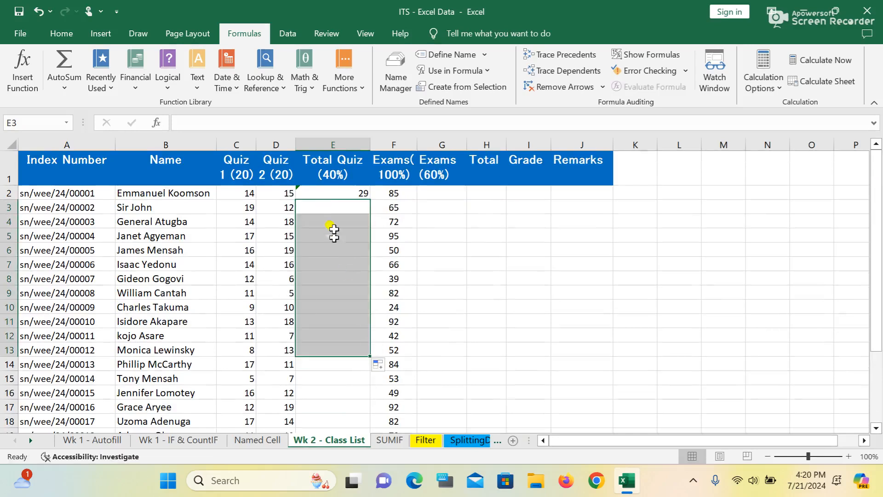
click(337, 210)
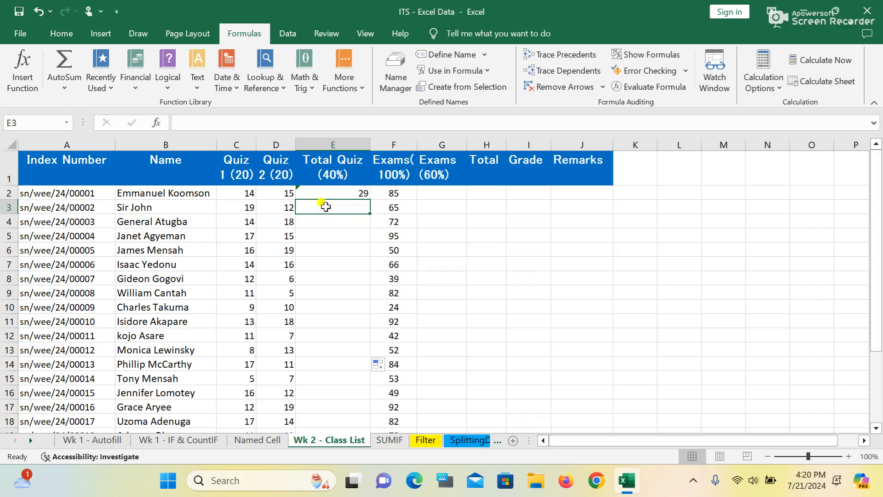
- Fill the Total Quiz formula in E2 down to cell E17 and check the copied formula in E17
click(333, 192)
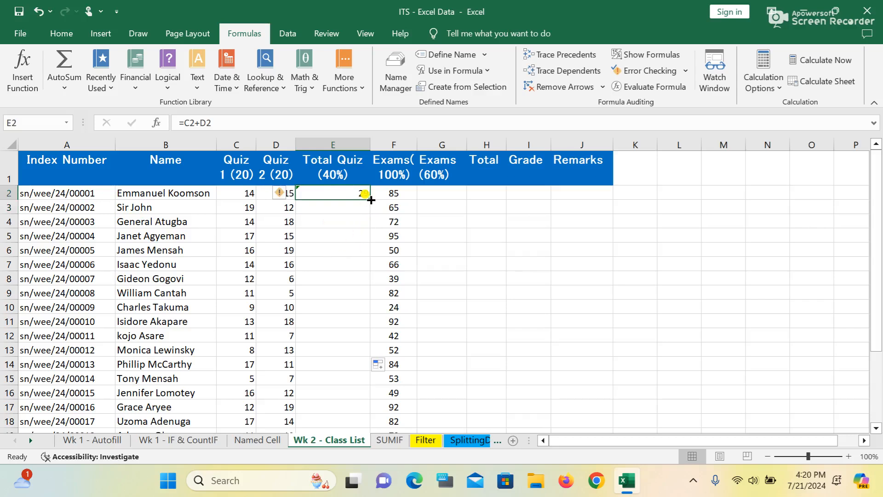
drag(370, 199, 377, 411)
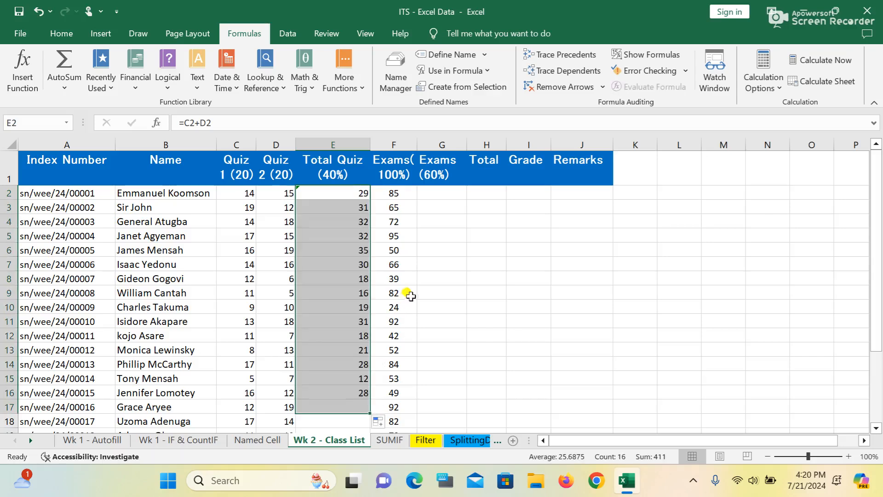
scroll(408, 291, down, 2)
scroll(371, 290, up, 1)
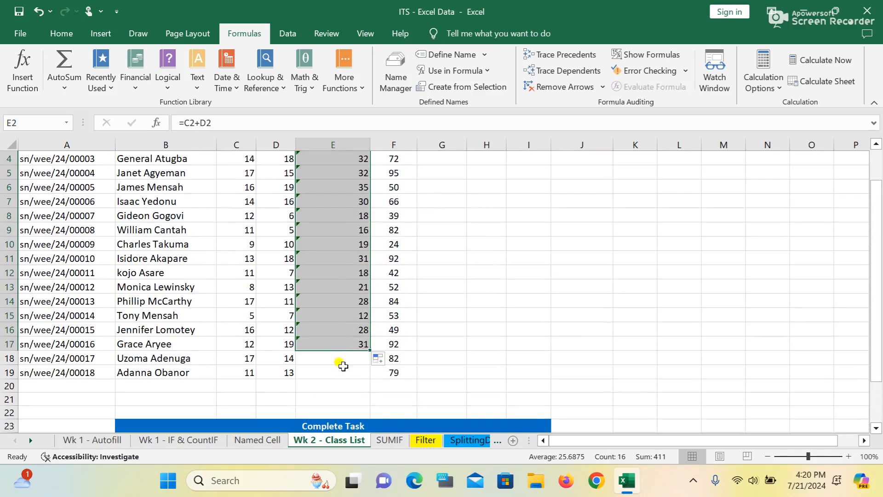
click(340, 344)
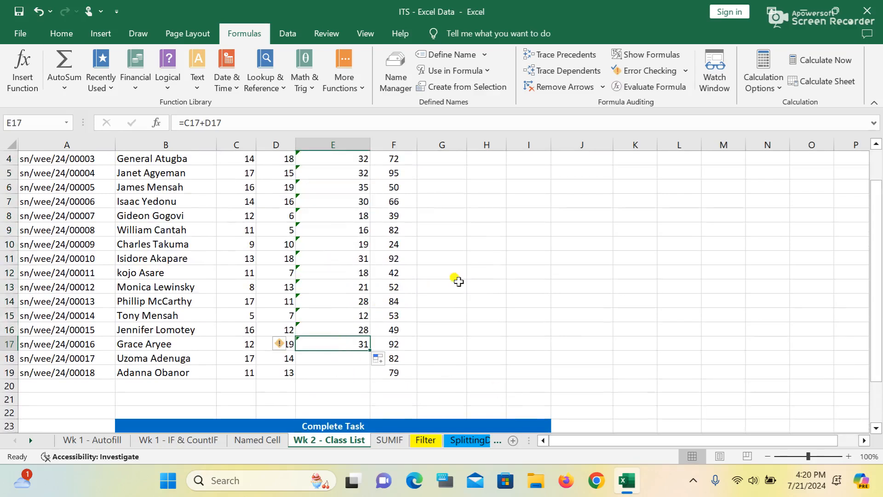
click(486, 272)
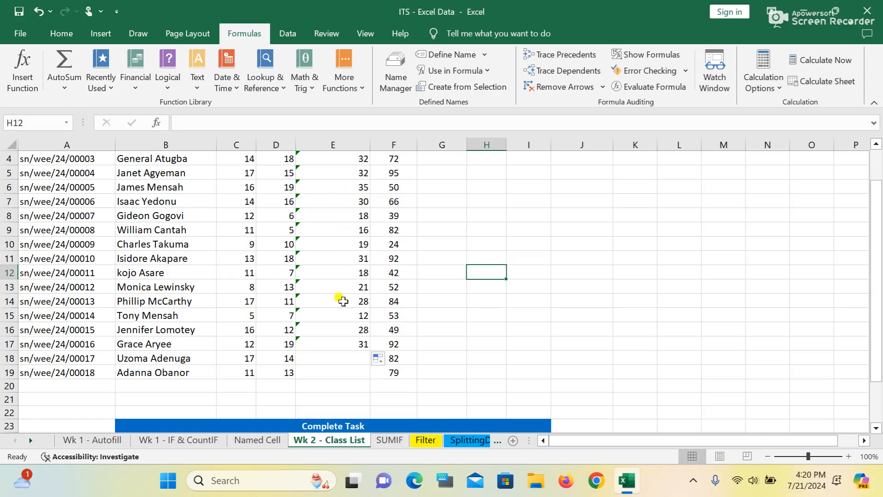
- Extend the Total Quiz formula from cell E17 down to E19 to cover the last two students
click(339, 344)
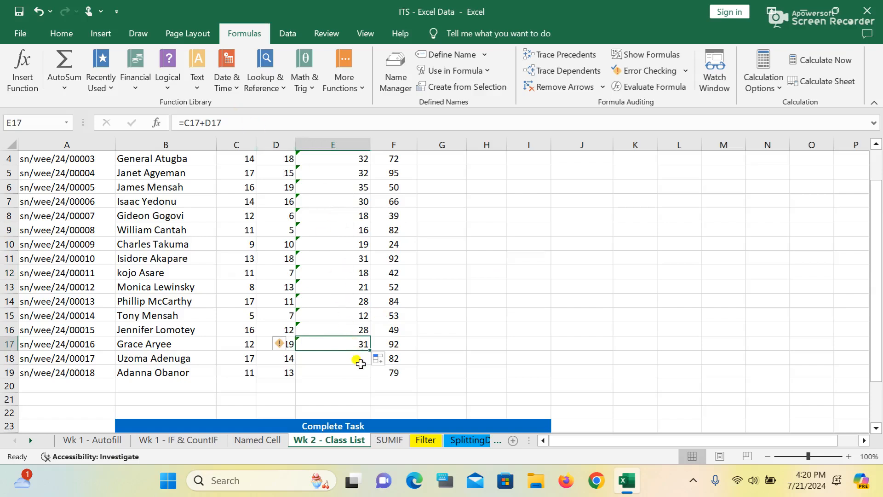
drag(370, 351, 367, 376)
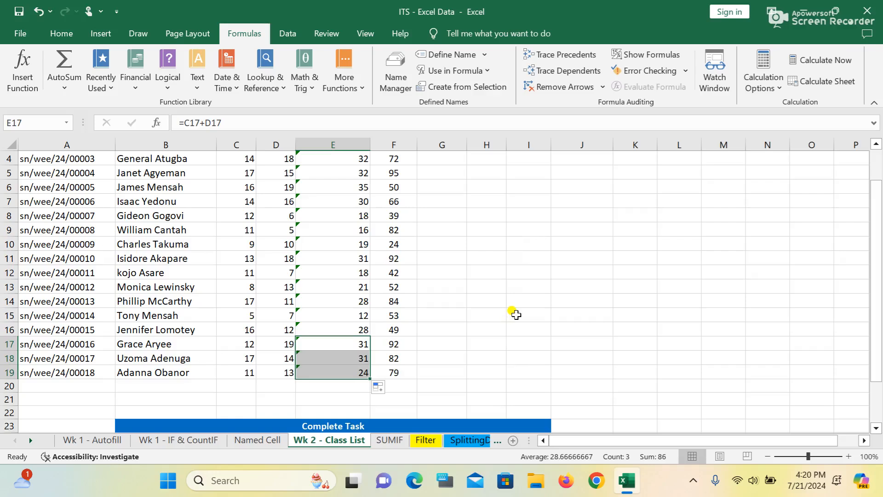
click(495, 299)
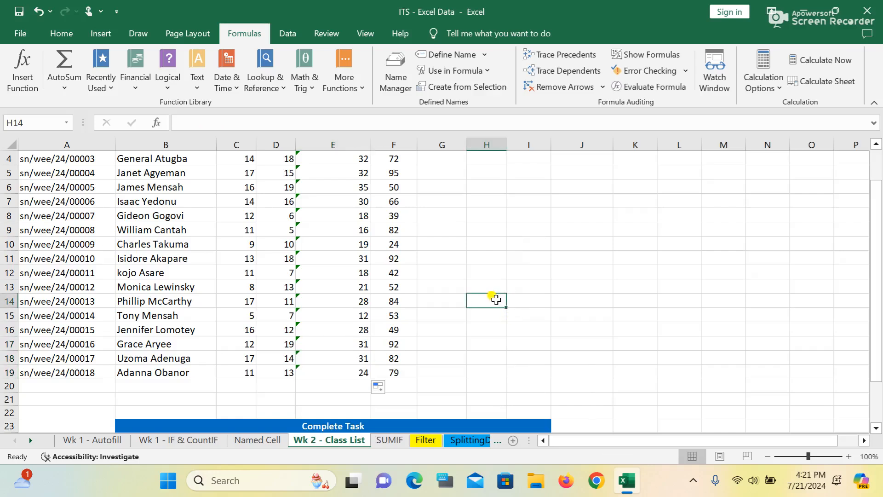
- Extend the Total Quiz formula from E19 into the empty row at E20, and clear cell E20 again
click(347, 374)
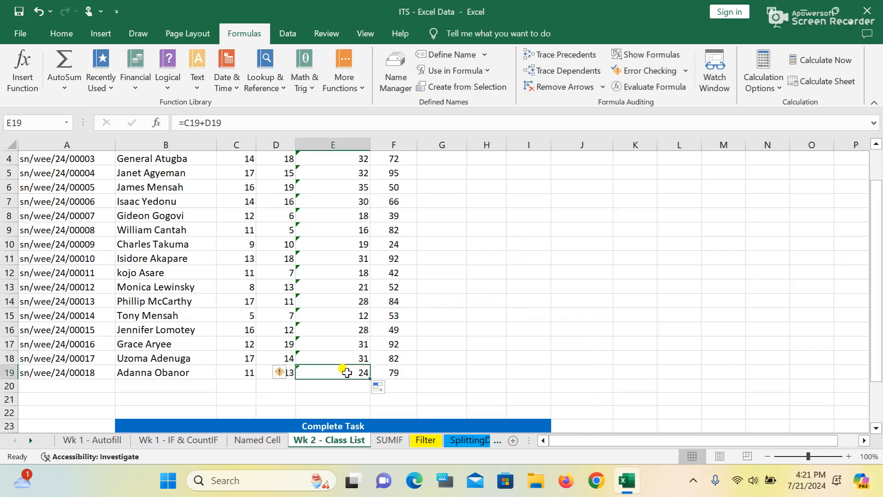
scroll(347, 371, down, 1)
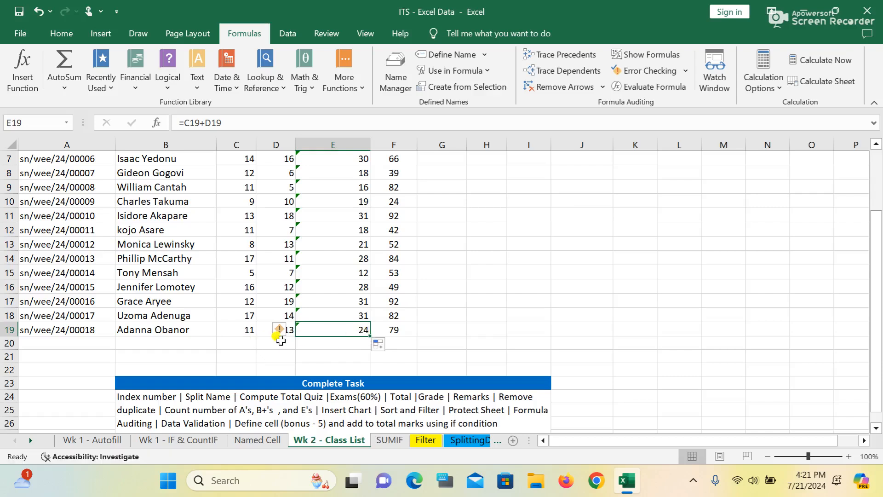
drag(369, 336, 369, 348)
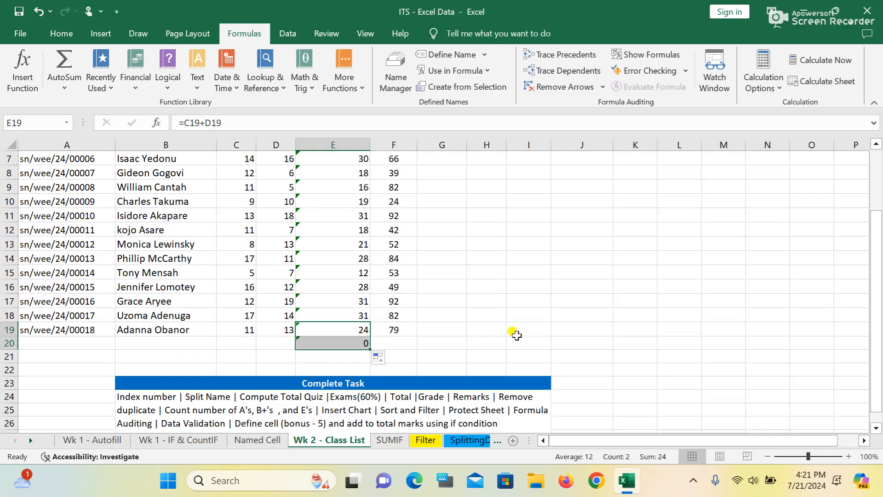
click(337, 342)
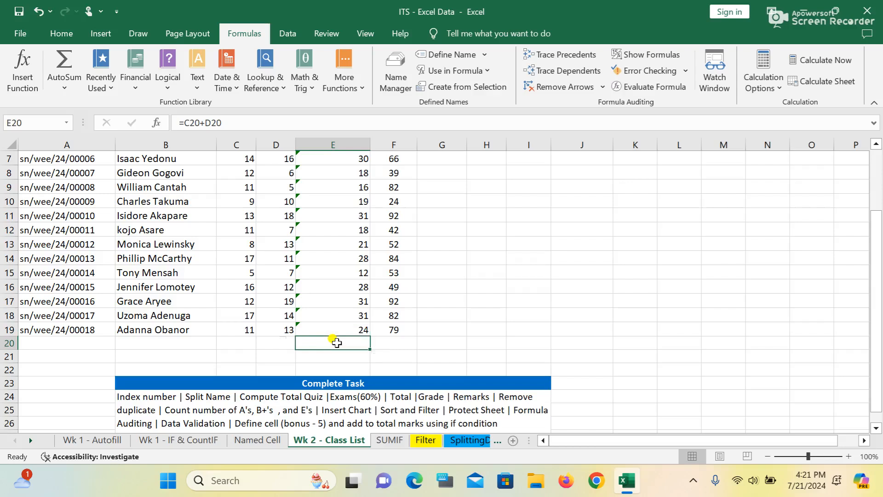
key(Delete)
scroll(479, 320, up, 2)
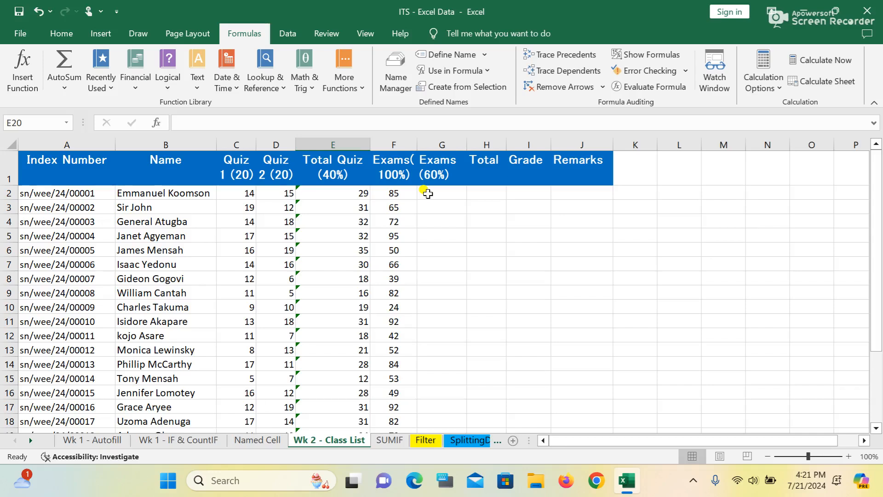
text(=)
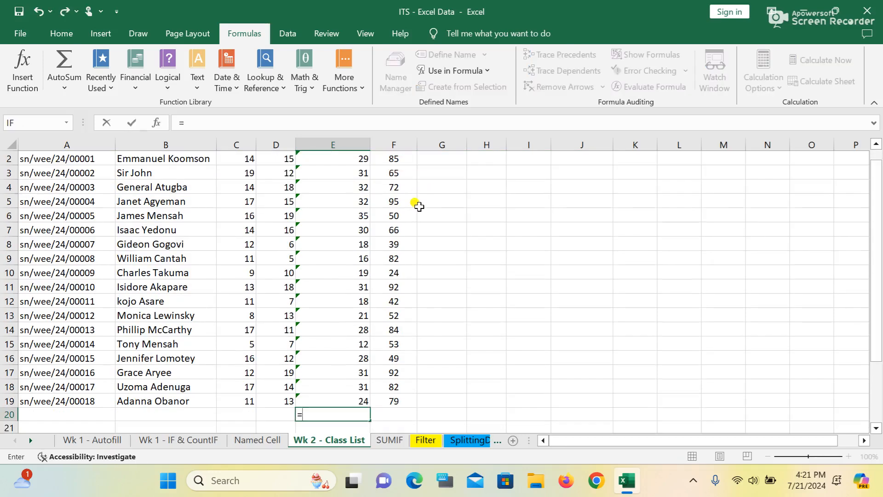
key(BackSpace)
scroll(434, 251, up, 2)
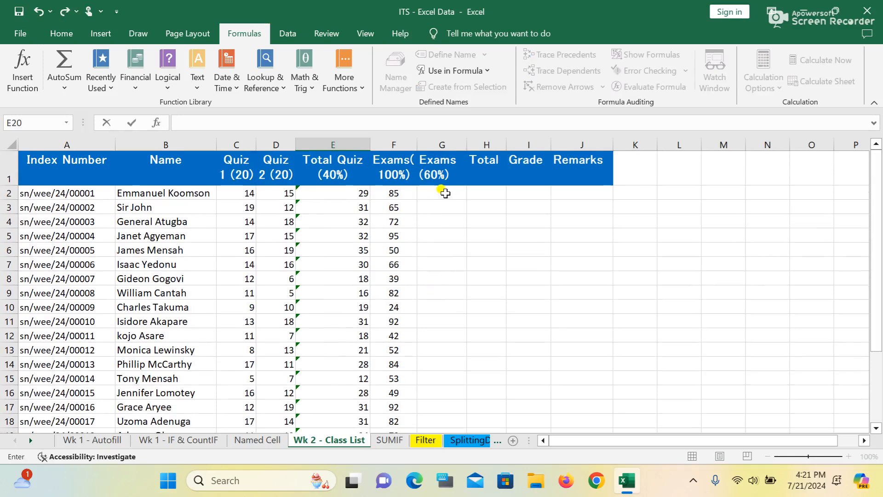
- Compute the first student's Exams (60%) mark in cell G2 with the formula =60%*F2
click(445, 193)
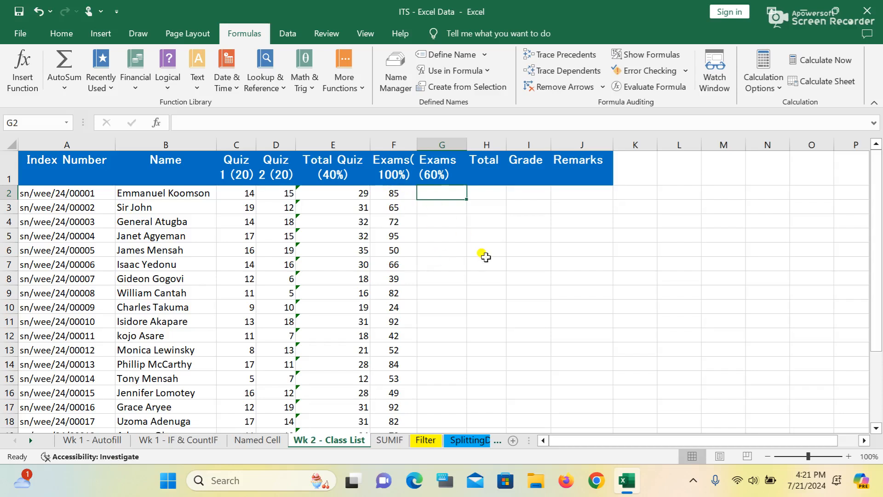
text(=)
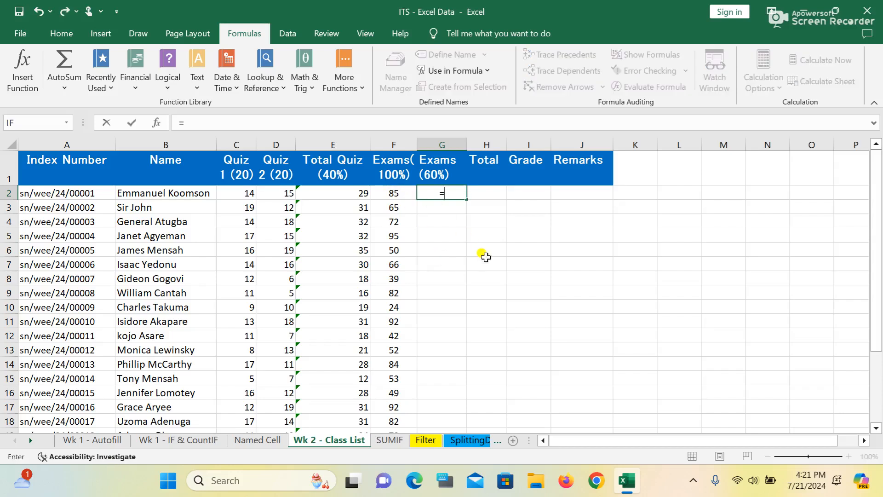
text(6)
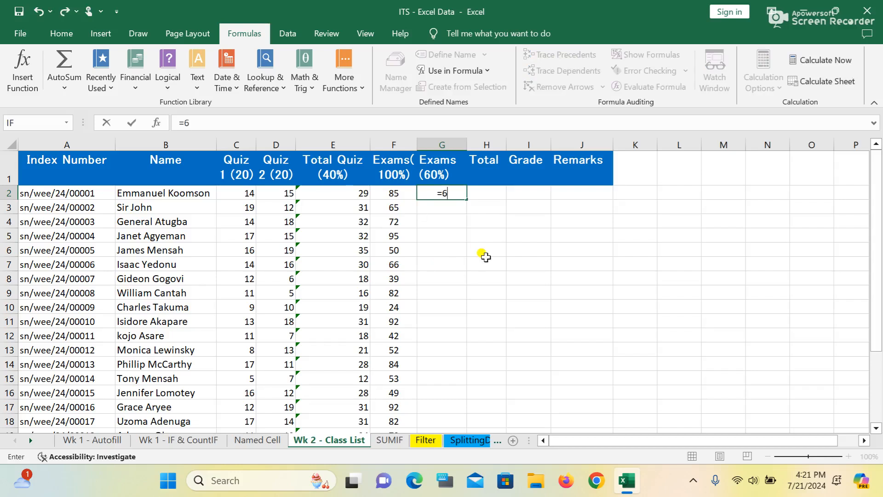
text(0%)
text(*)
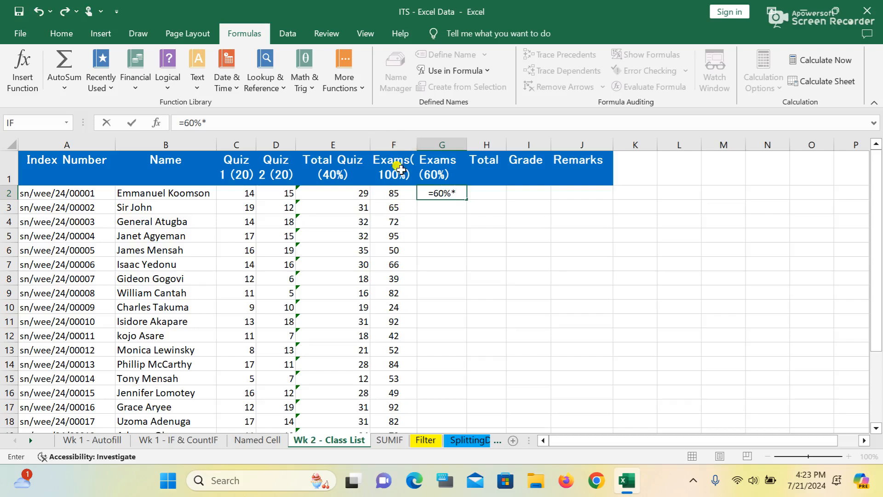
text(f2)
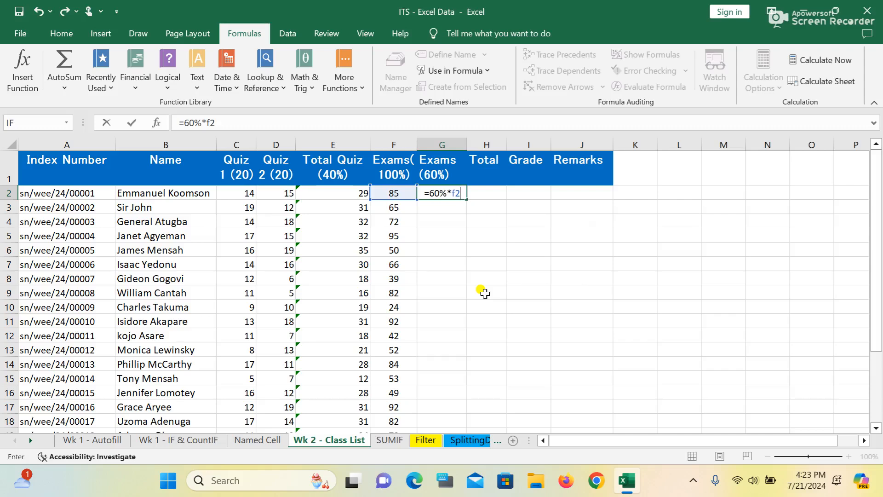
key(Return)
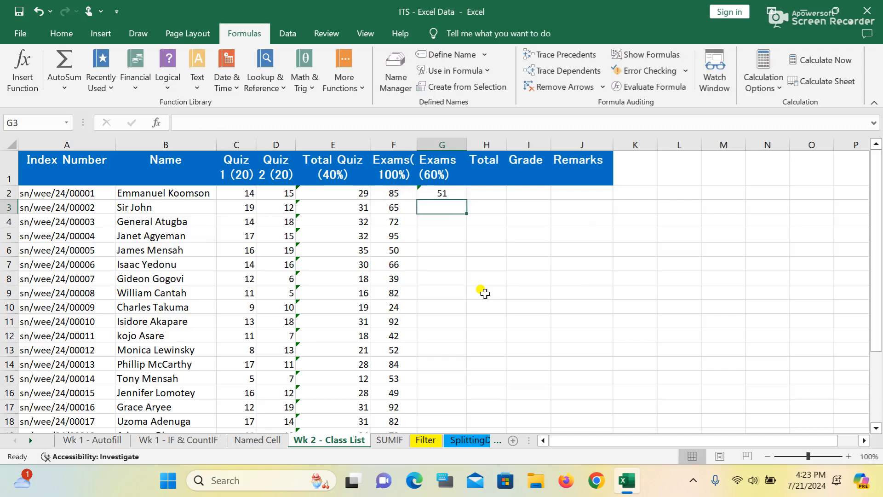
- Try to fill the Exams (60%) column down from the blank cell G3 to G17
double_click(441, 192)
click(436, 204)
drag(465, 212, 459, 429)
click(509, 232)
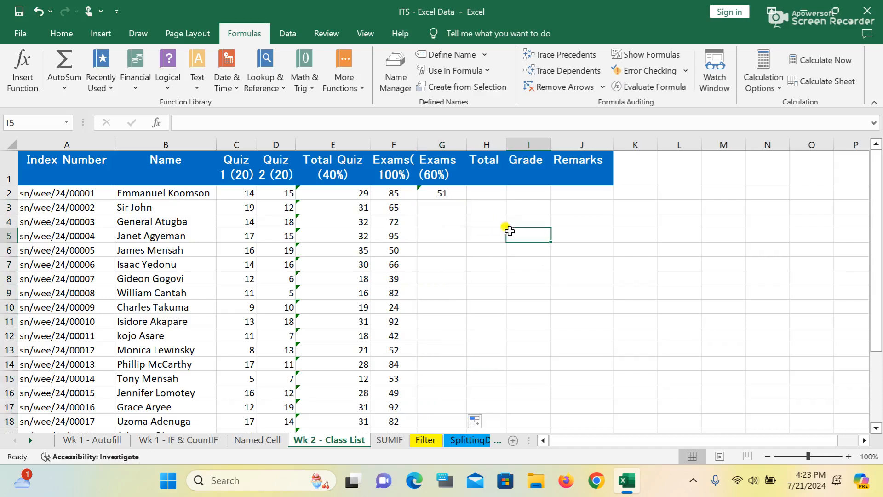
- Fill the Exams (60%) formula in G2 down through cell G19 for all students
click(452, 194)
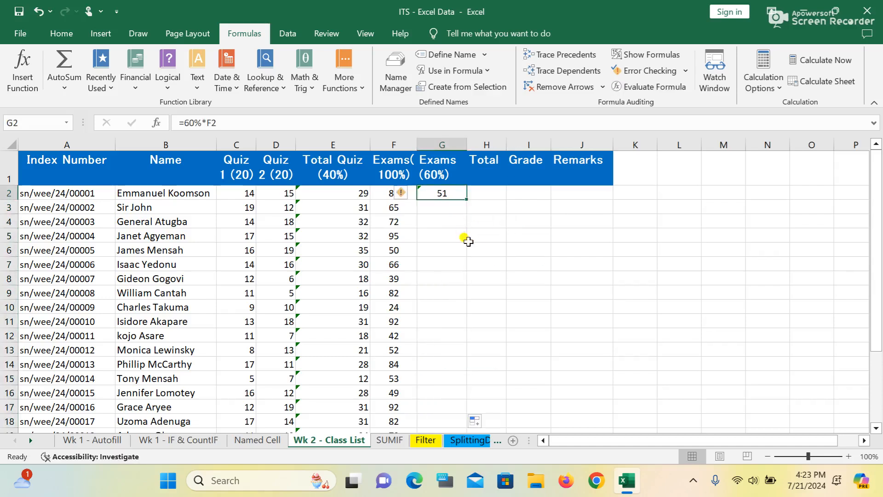
drag(467, 203, 448, 374)
scroll(531, 316, down, 1)
scroll(531, 316, down, 3)
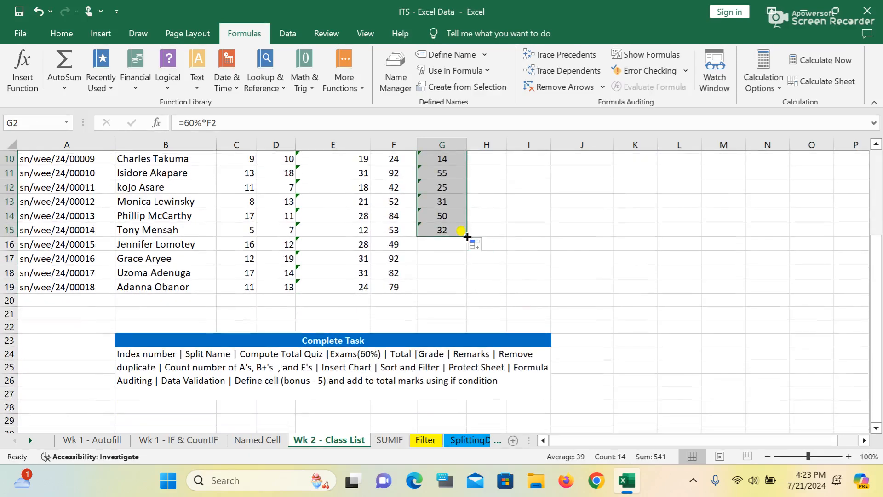
drag(466, 236, 459, 293)
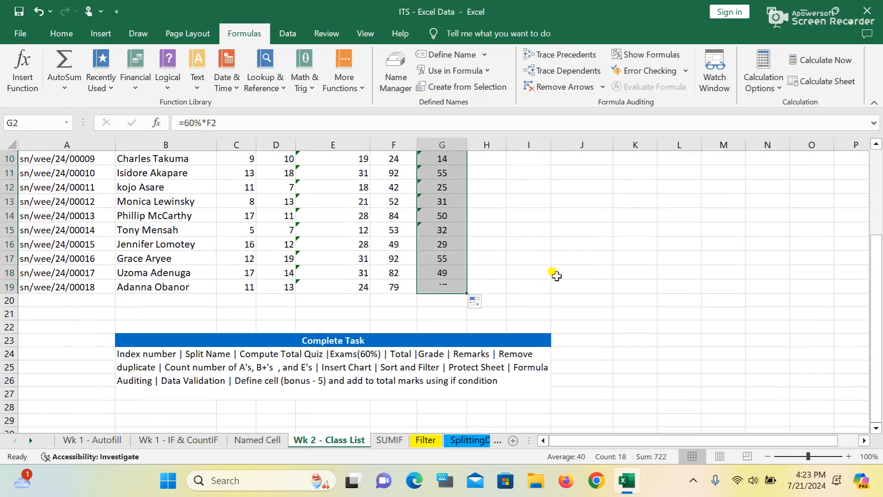
scroll(557, 275, up, 3)
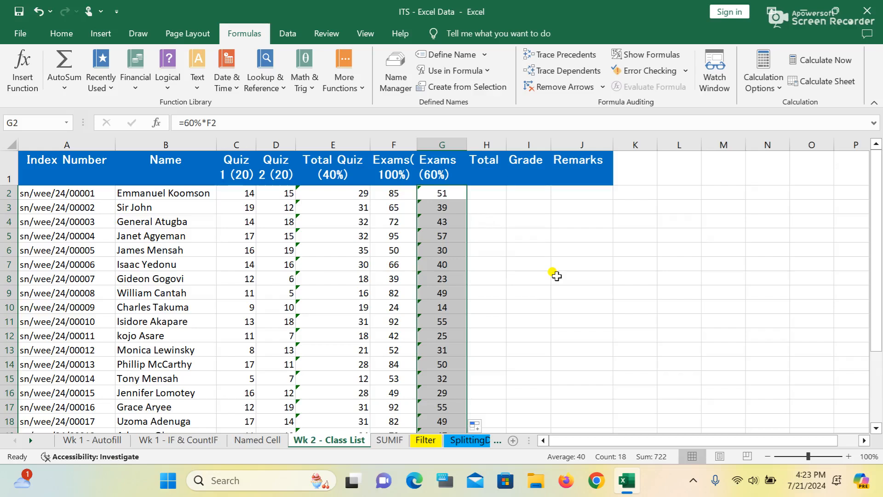
- Compute the first student's Total in cell H2 by adding the Total Quiz and Exams (60%) marks with the formula =E2+G2
click(491, 195)
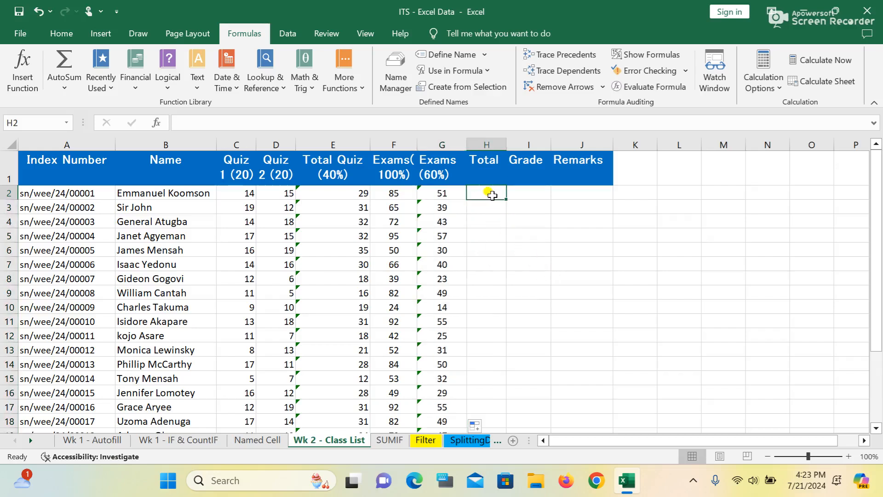
click(439, 134)
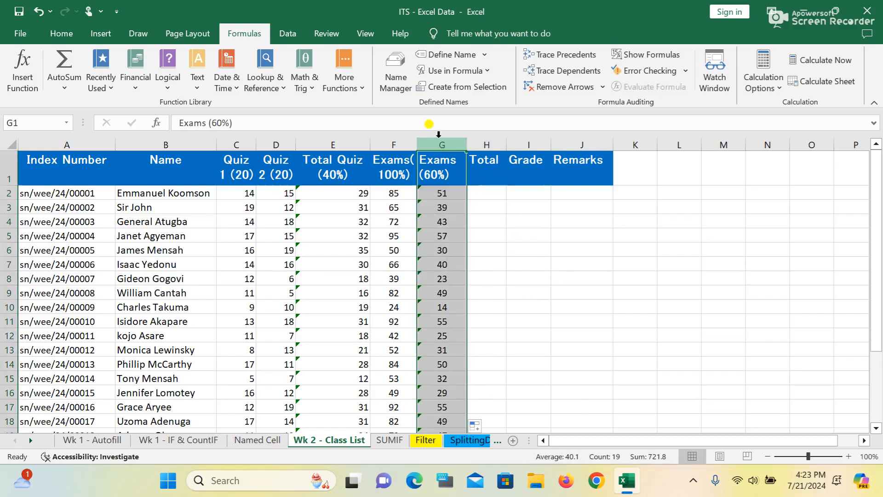
click(341, 135)
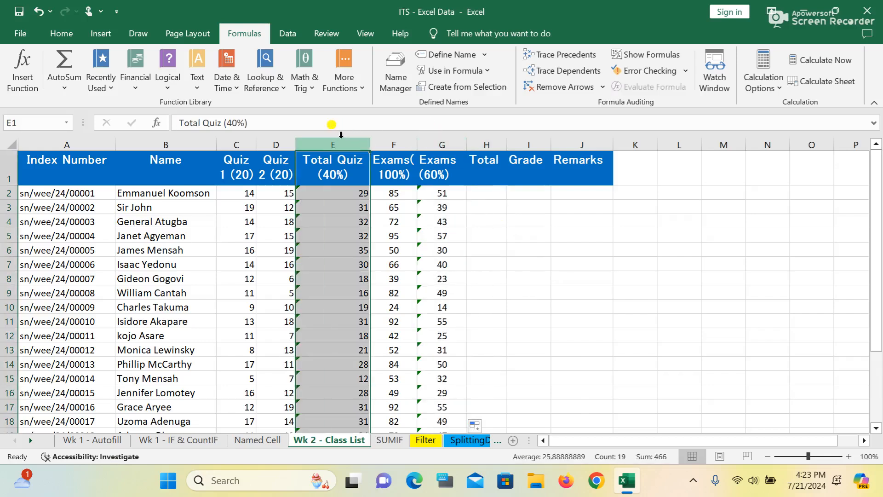
click(492, 193)
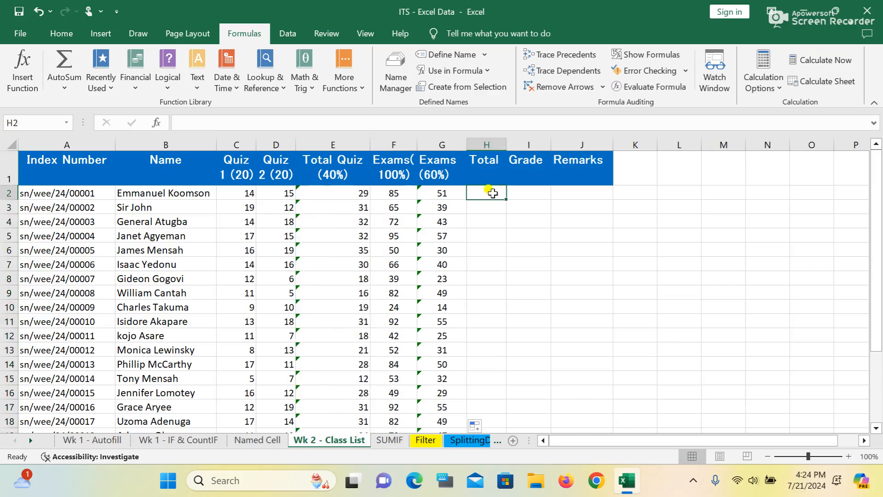
text(=)
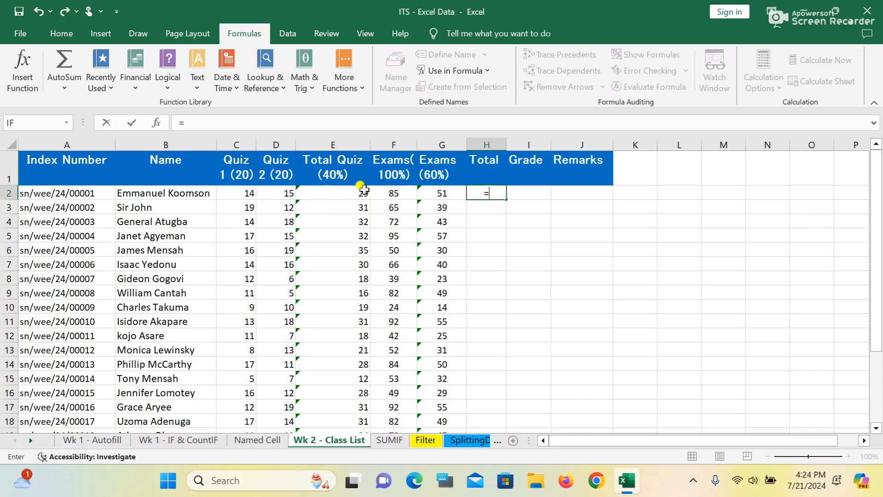
click(350, 194)
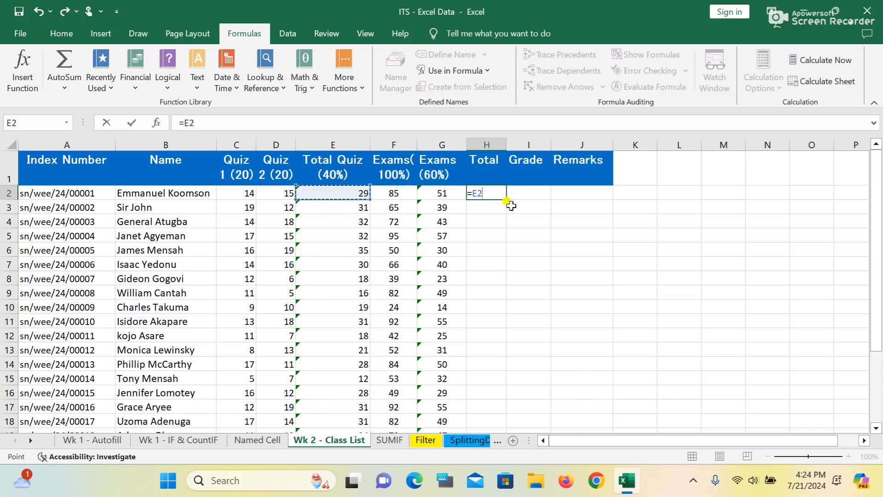
text(+)
click(442, 191)
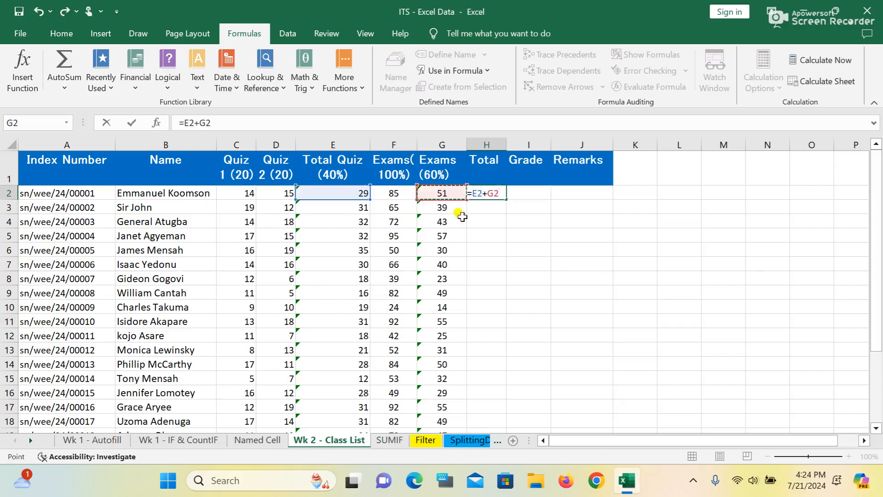
key(Return)
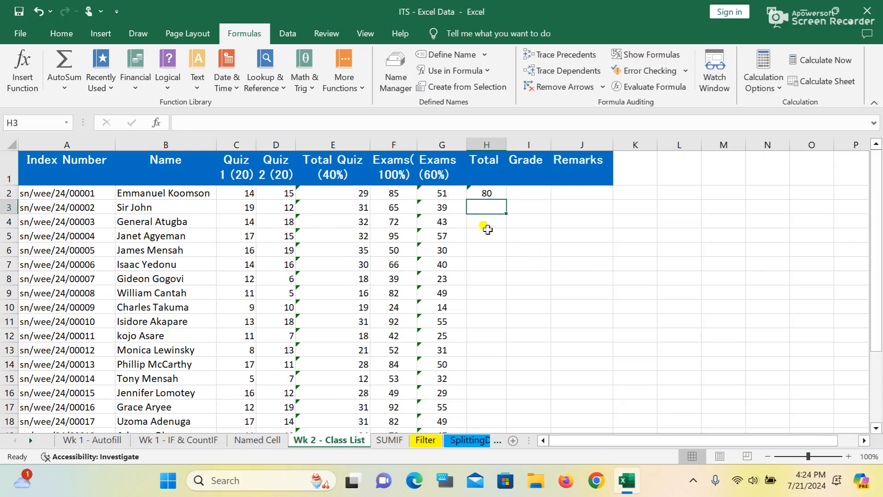
- Fill the Total formula in H2 down the column through cell H19 for all students
click(485, 193)
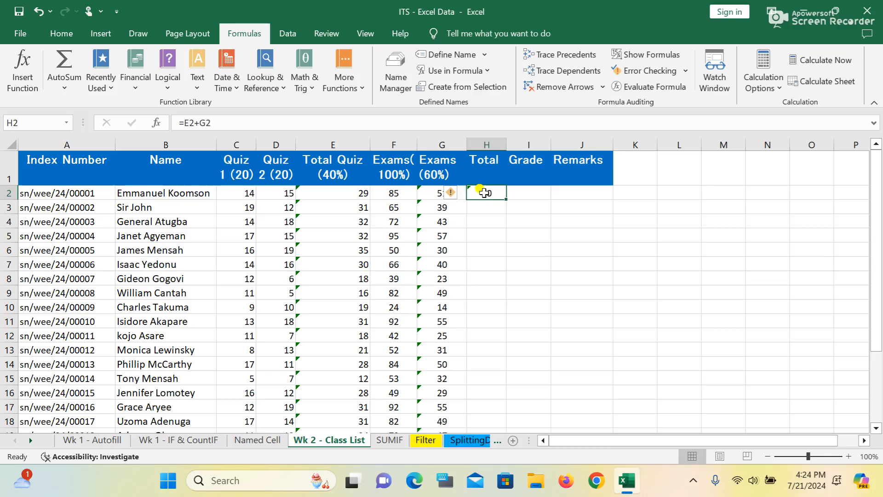
double_click(507, 200)
scroll(529, 220, down, 2)
scroll(528, 221, up, 2)
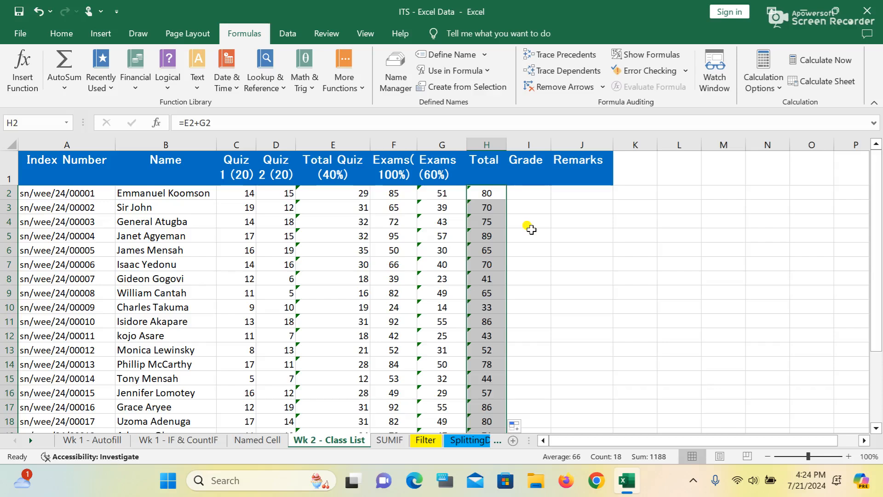
click(530, 192)
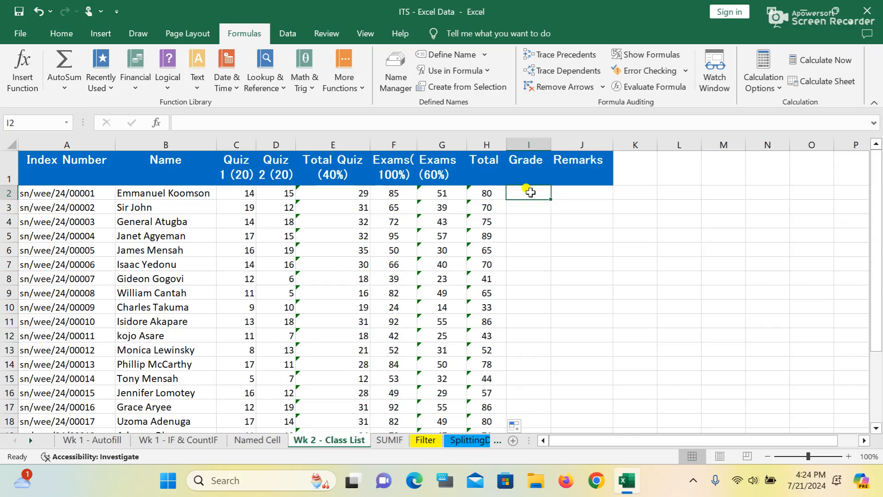
text(=)
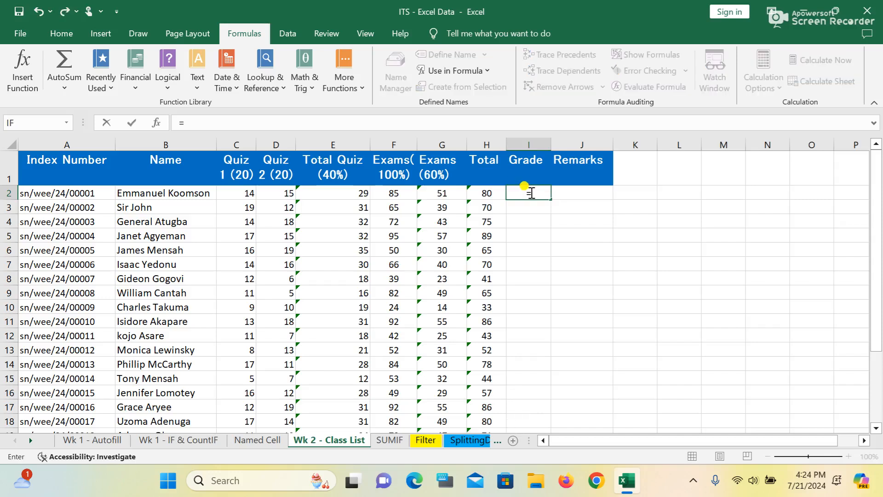
text(if)
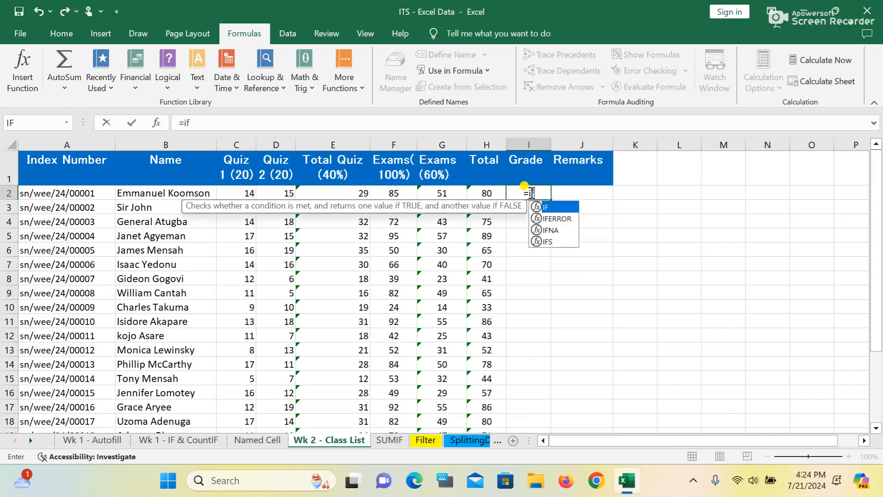
text(()
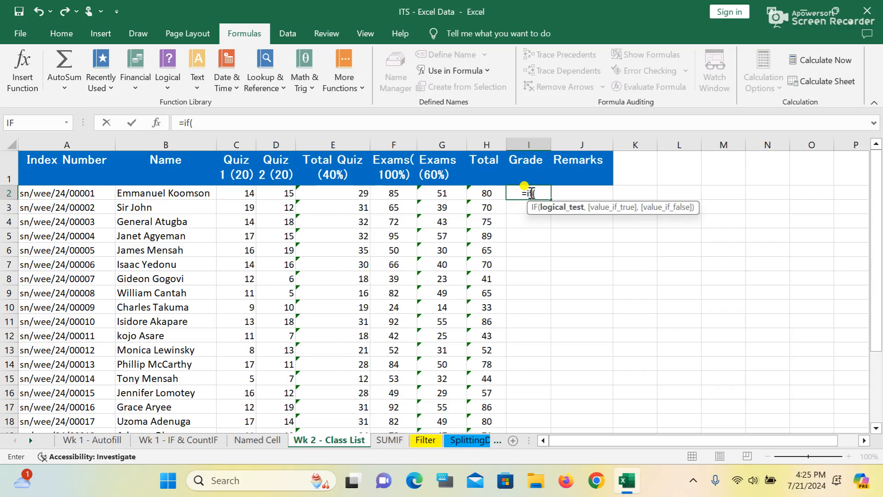
click(732, 193)
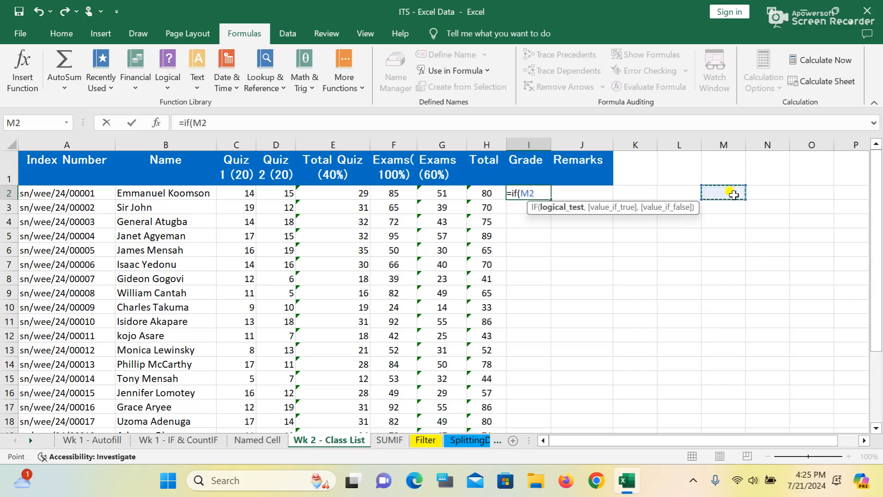
key(Escape)
- List the grade boundary marks 80, 75, 70, 65, 60, 55 and 50 down cells M2 to M8
click(730, 190)
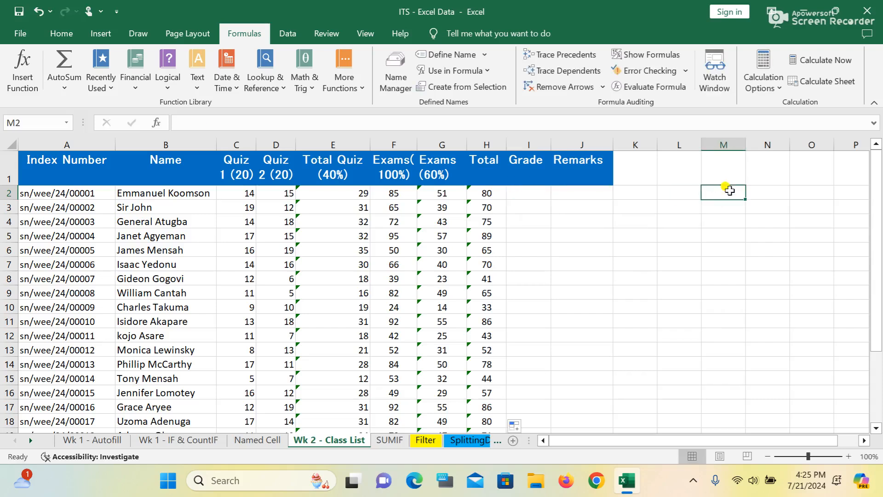
text(80)
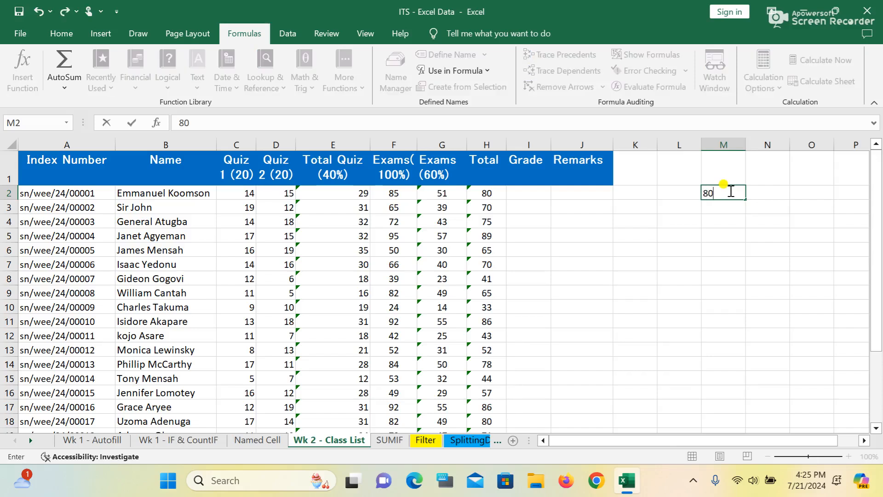
key(Return)
text(75)
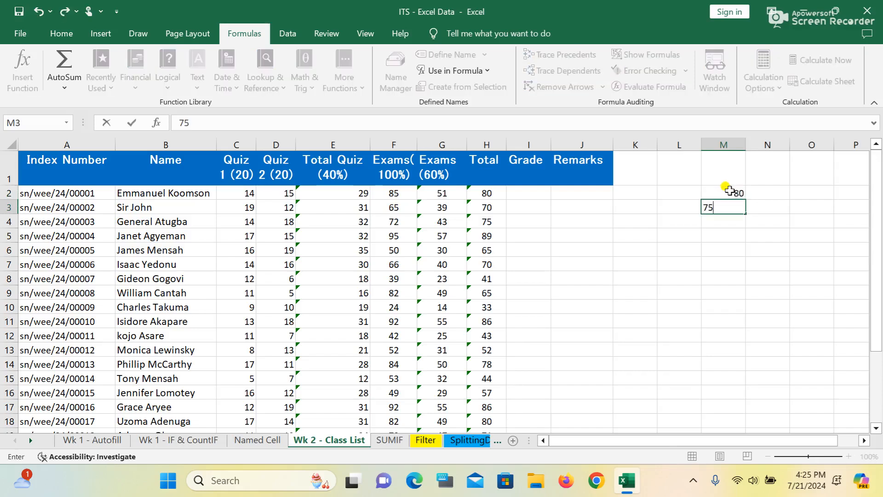
key(Return)
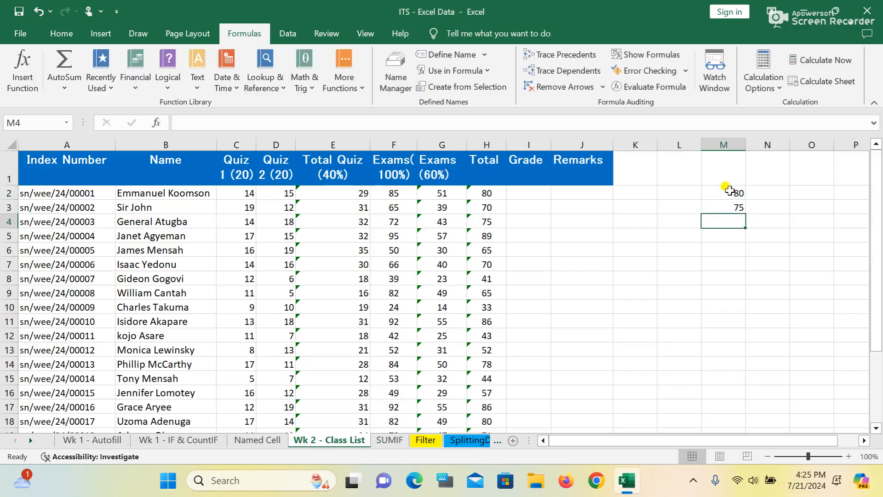
text(70)
key(Return)
text(65)
key(Return)
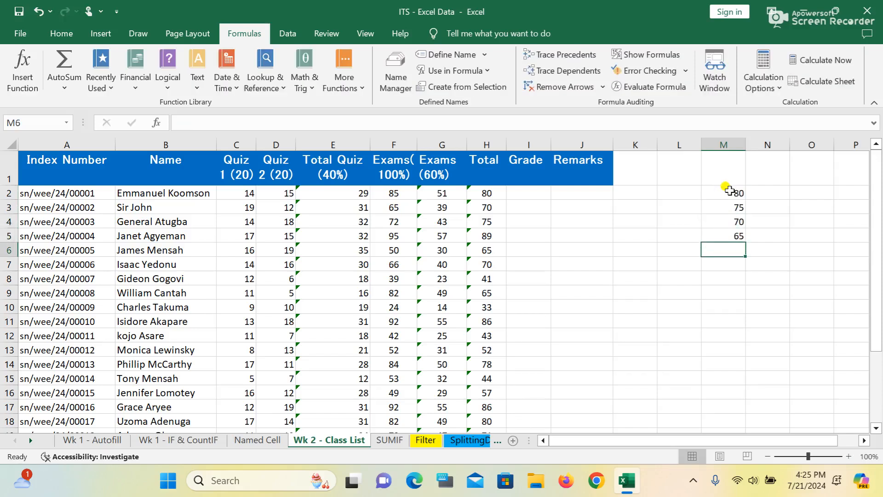
text(60)
key(Return)
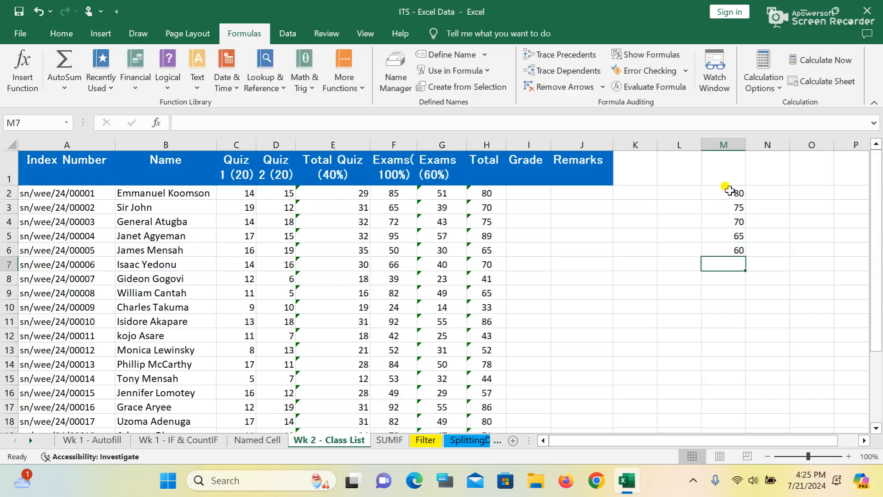
text(55)
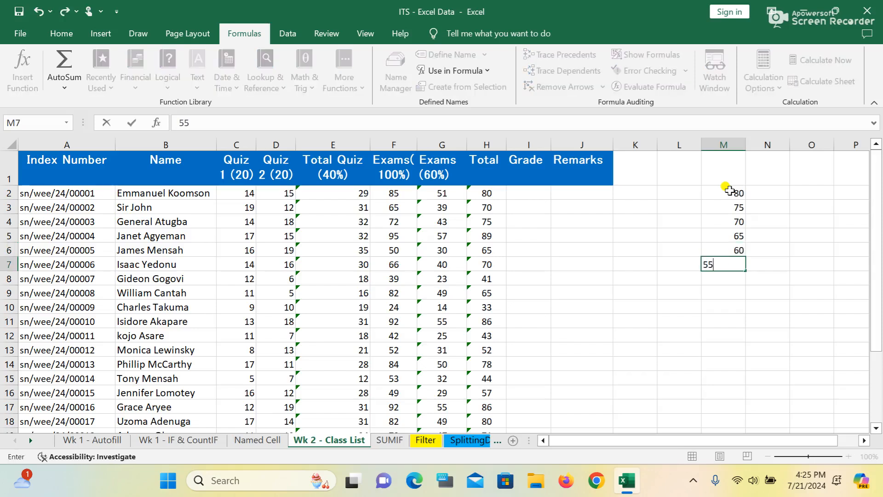
key(Return)
text(50)
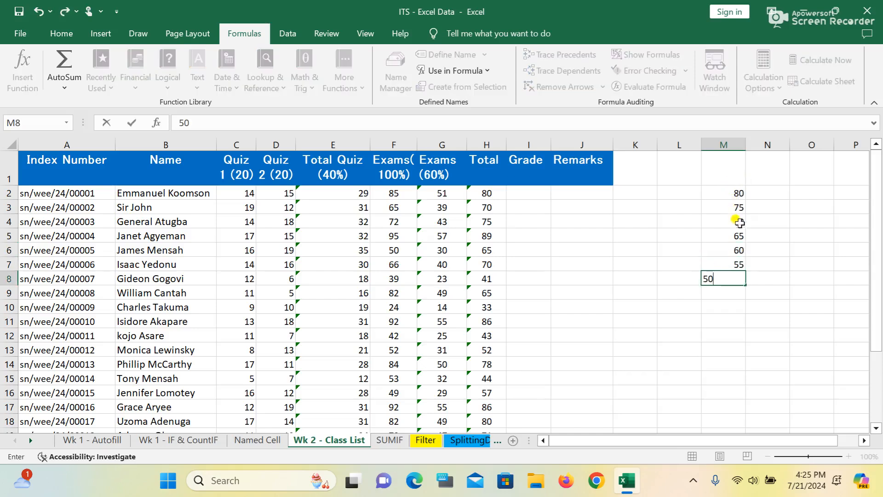
key(Return)
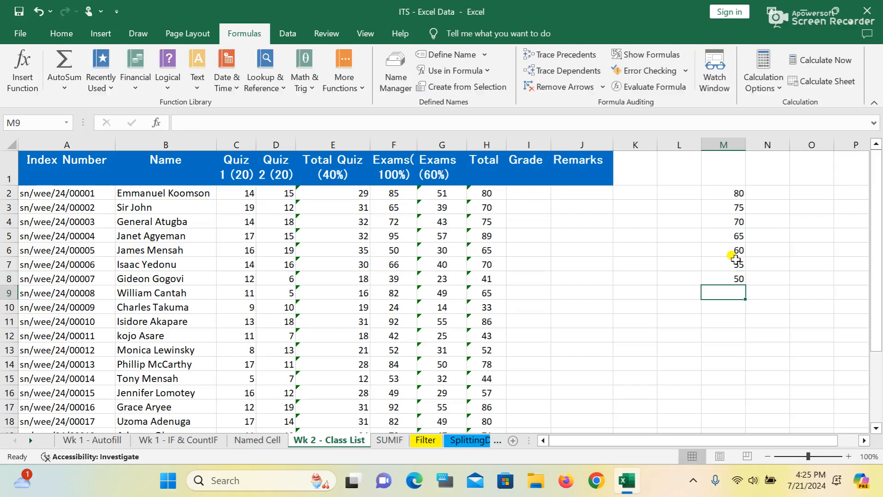
- Enter the grades A, B+, B+, C+, C+, D+ and D beside the boundary marks in cells N2 to N8
click(776, 194)
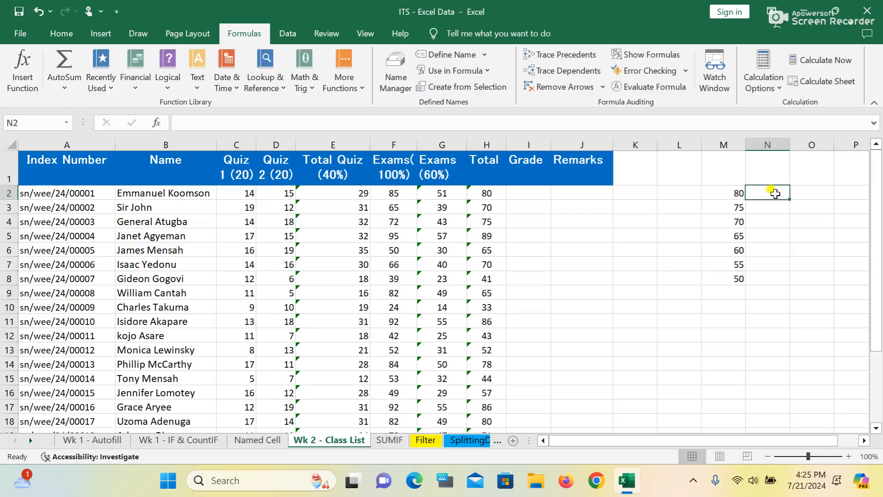
text(A)
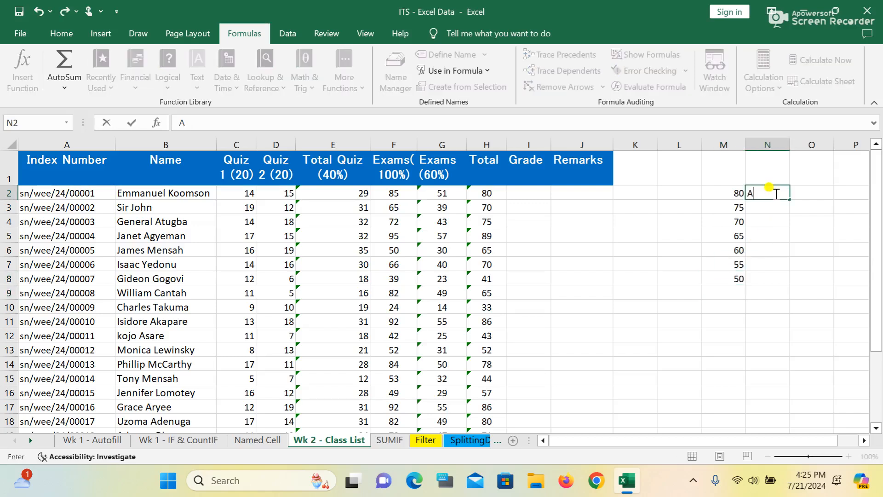
key(Return)
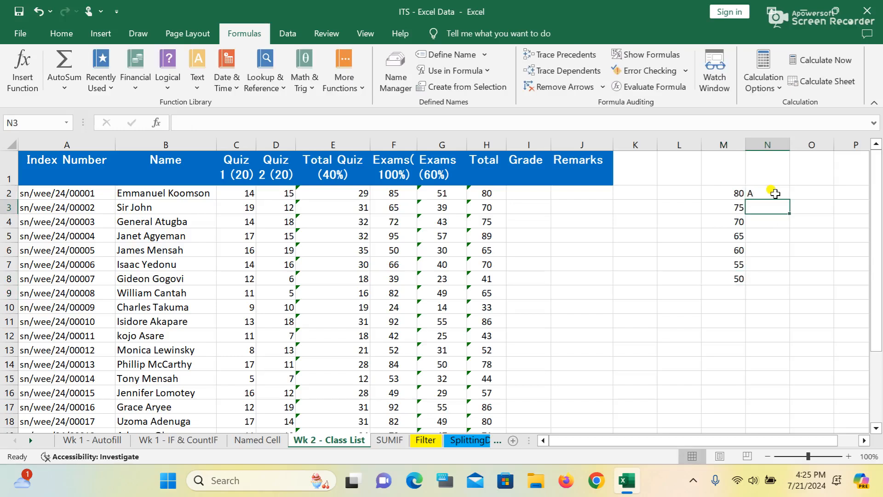
text(B+)
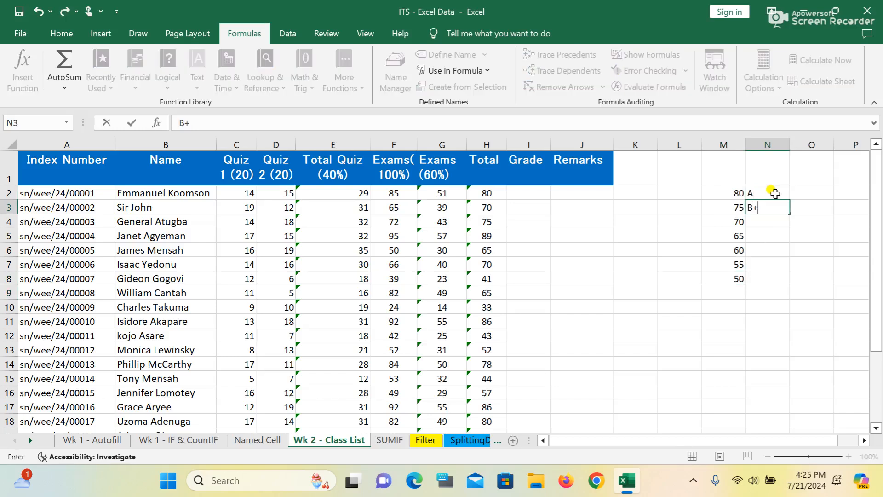
key(Return)
text(B+)
key(Return)
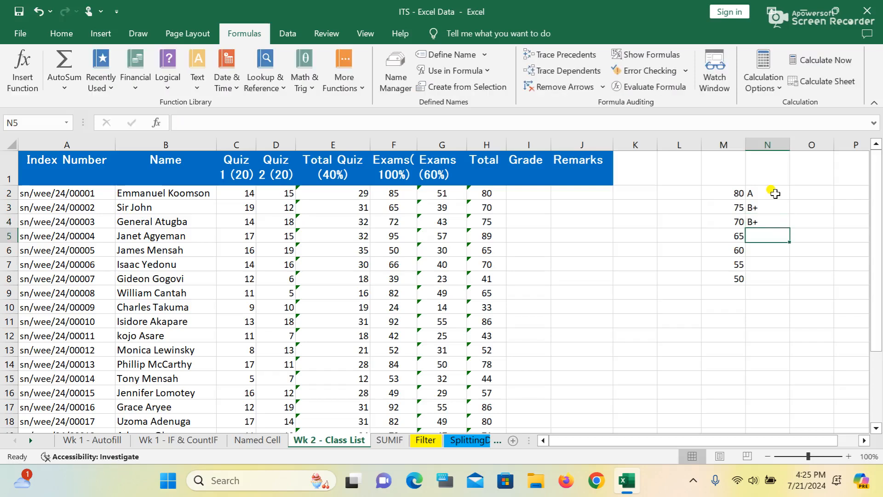
text(C+)
key(Return)
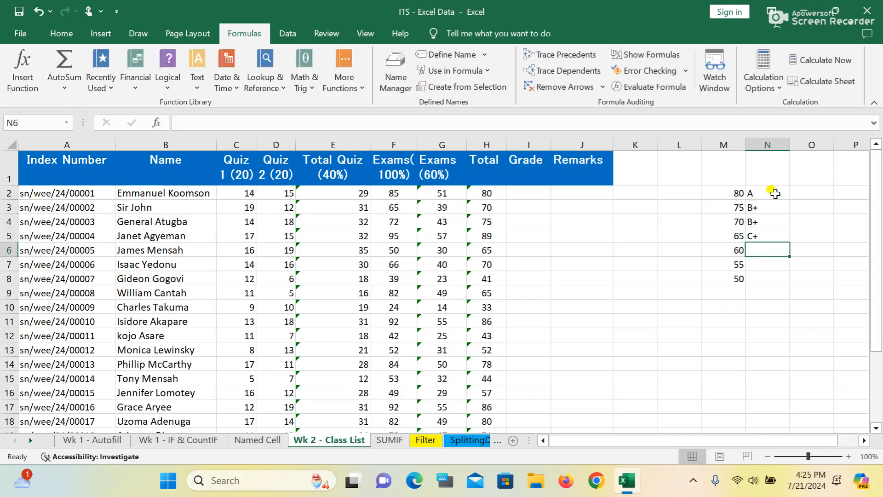
text(C+)
key(Return)
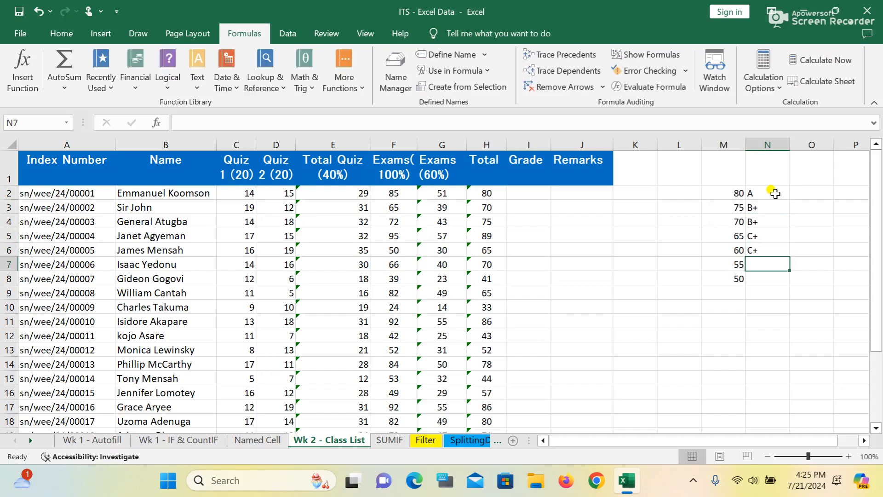
text(D+)
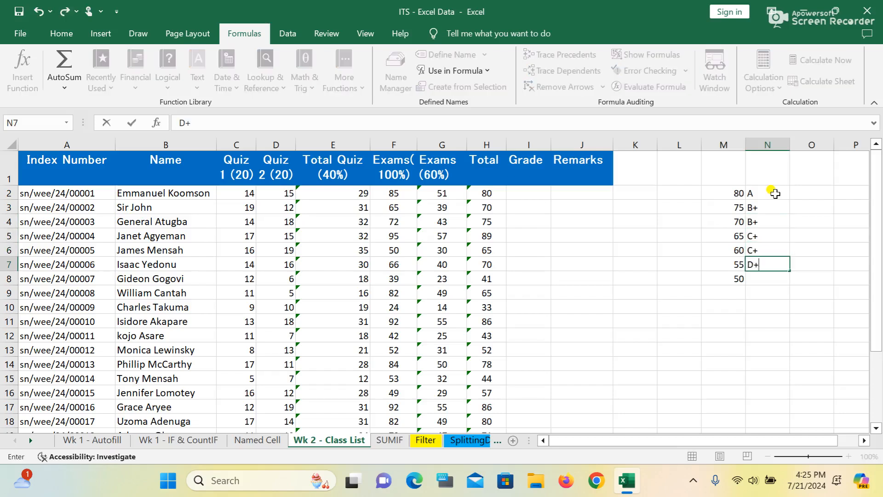
key(Return)
text(D)
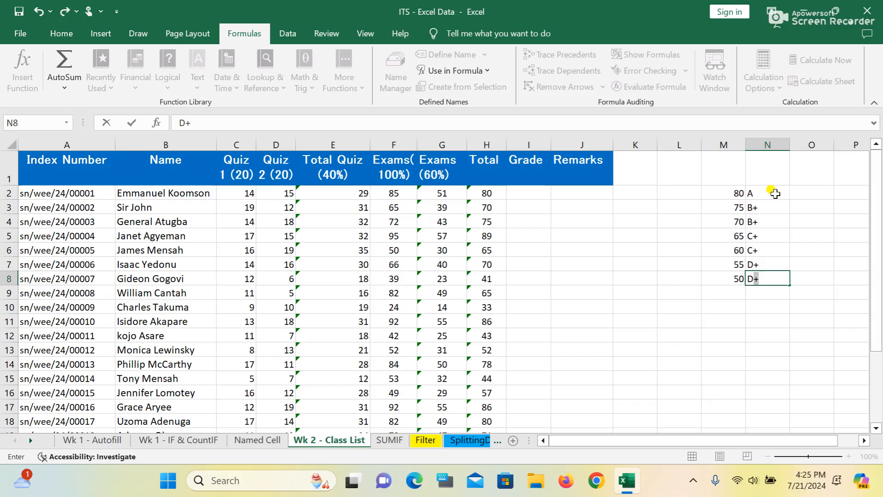
key(Delete)
click(644, 293)
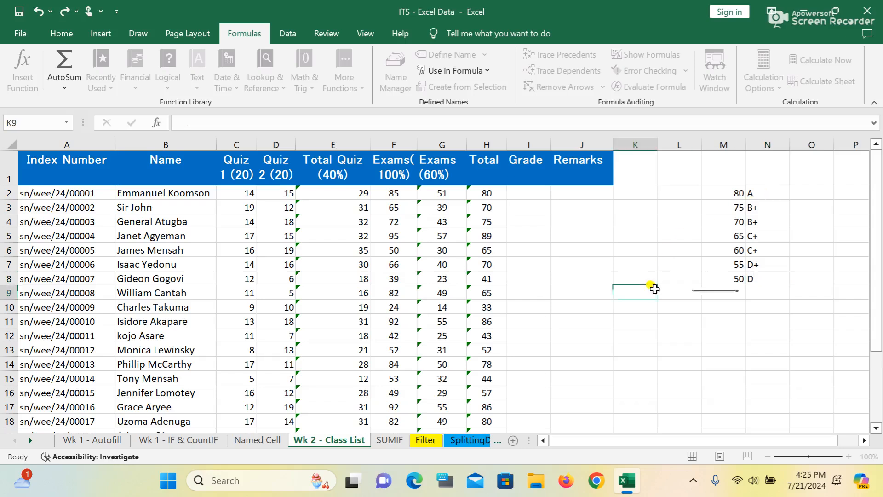
click(530, 193)
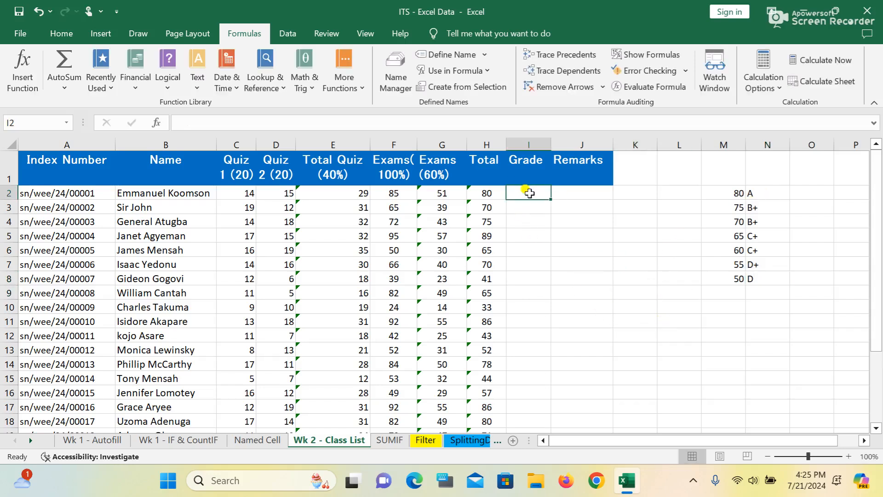
- Start the grade formula in cell I2 with =IF(H2>=80,"A", so totals of 80 or more earn an A
text(=)
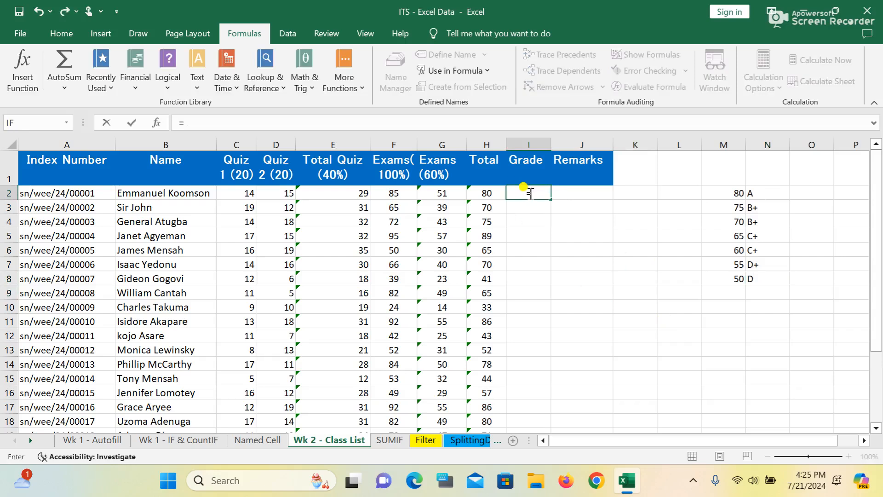
text(IF)
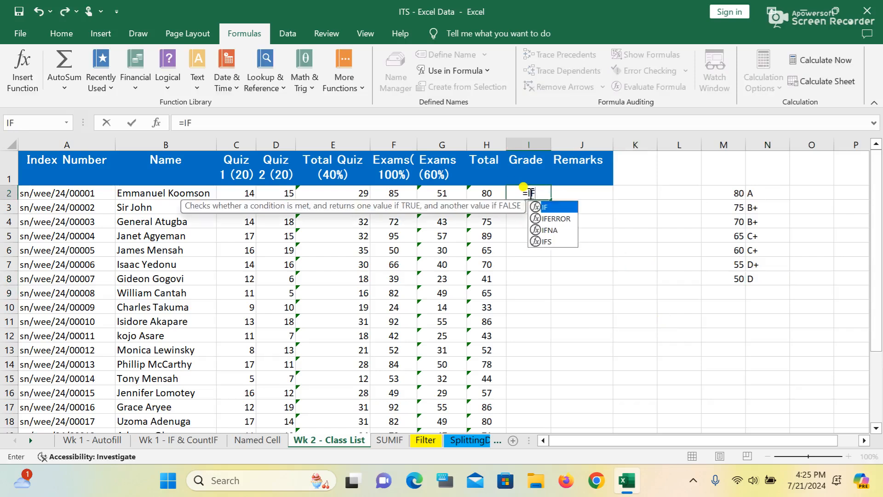
text(()
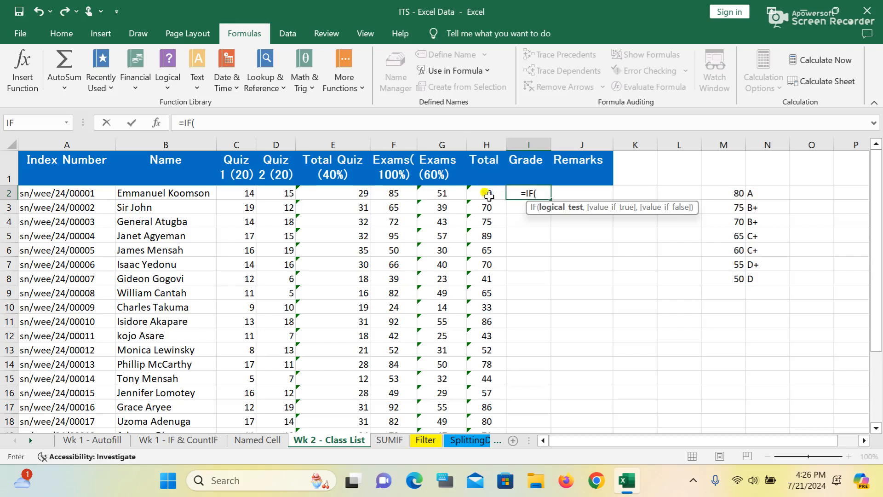
text(H2)
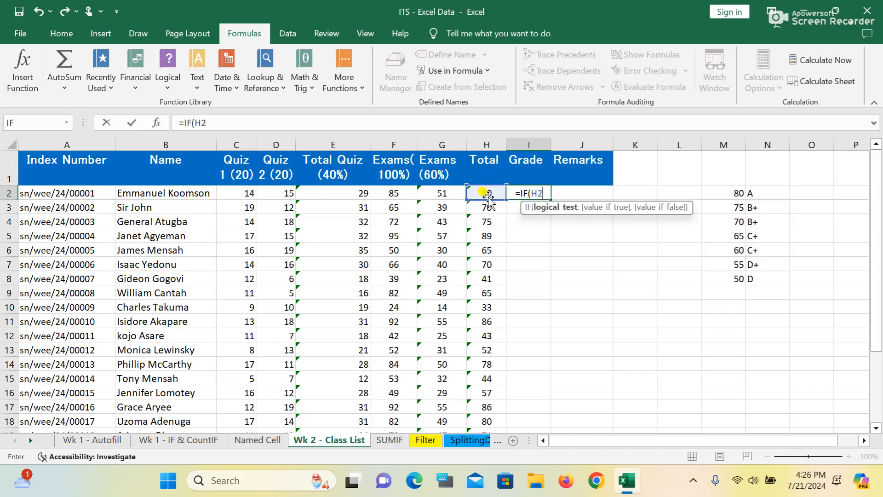
text(>=)
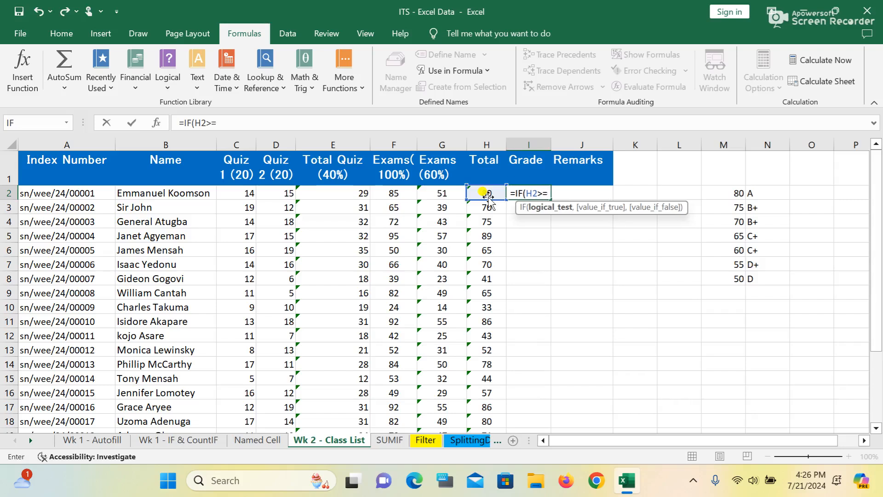
text(80)
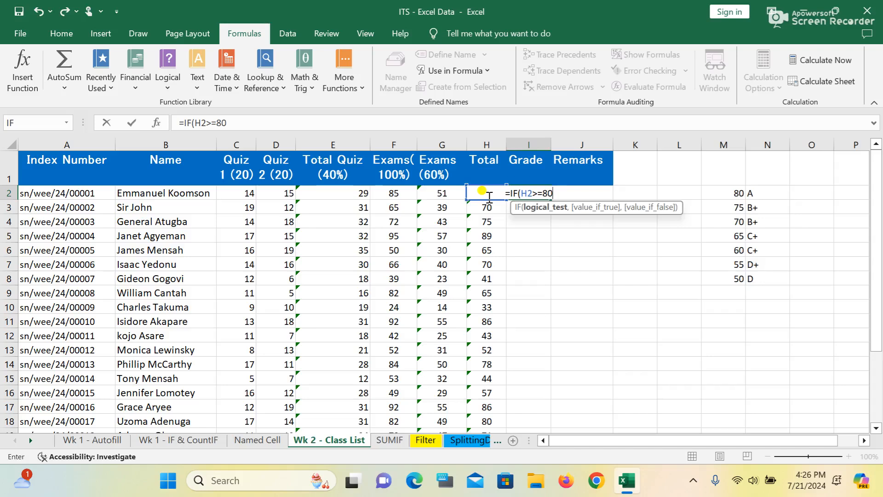
text(,)
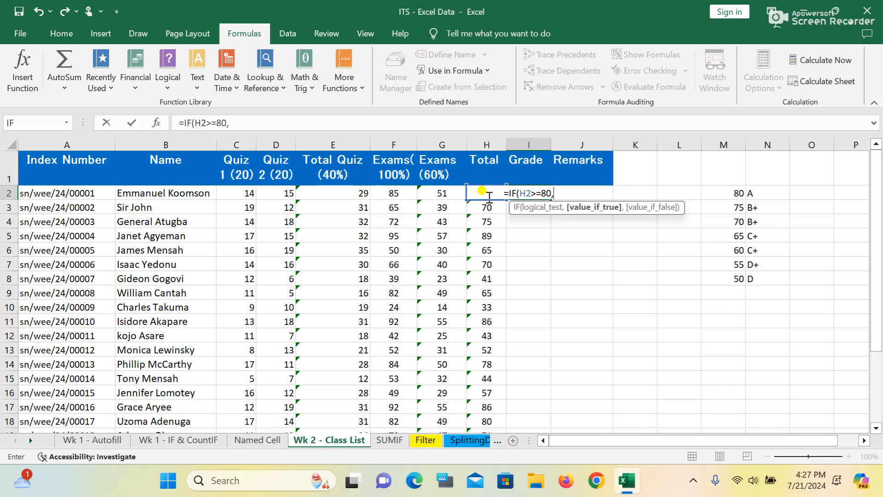
text("A")
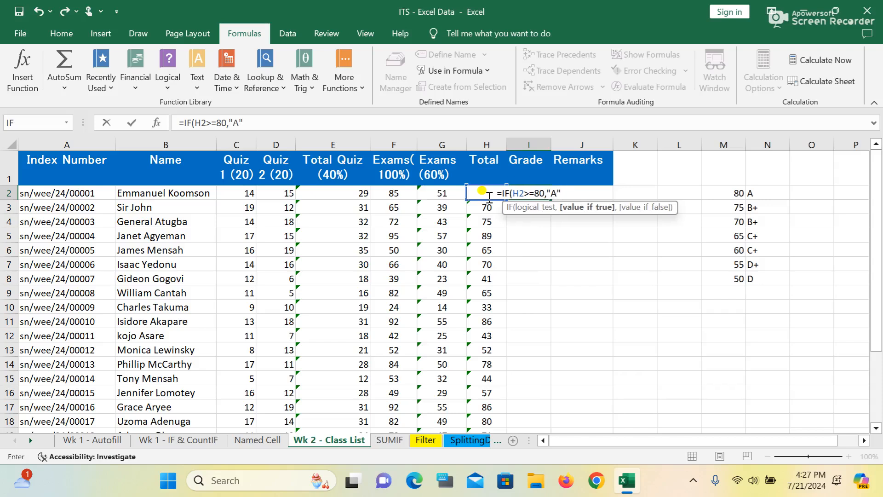
text(,)
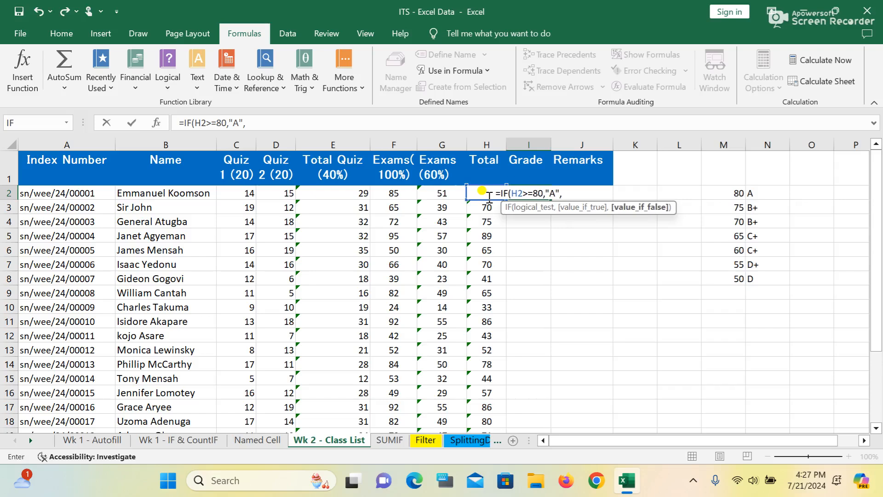
- Extend the I2 grade formula with a nested IF(H2>=75,"B+", as the value if false
text(IF)
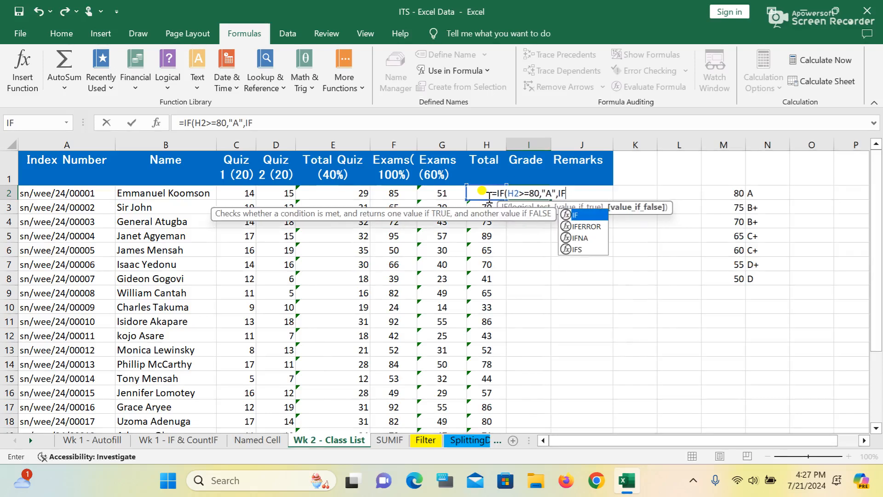
text(()
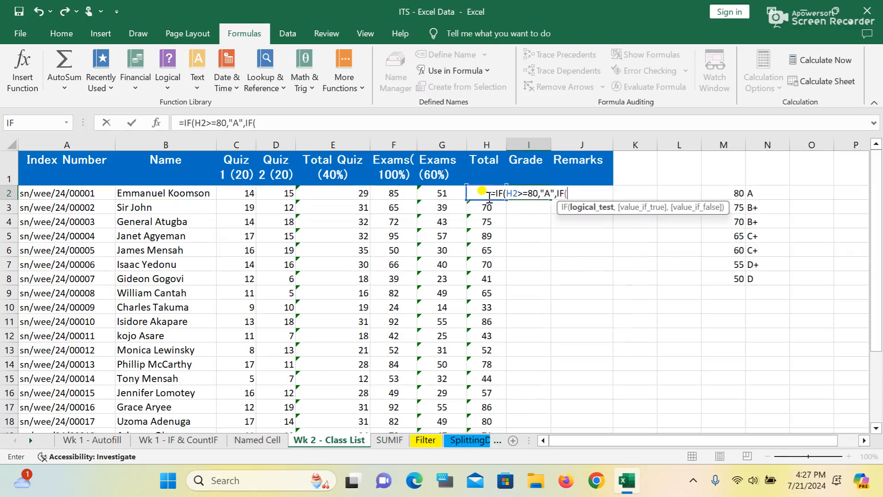
text(H2)
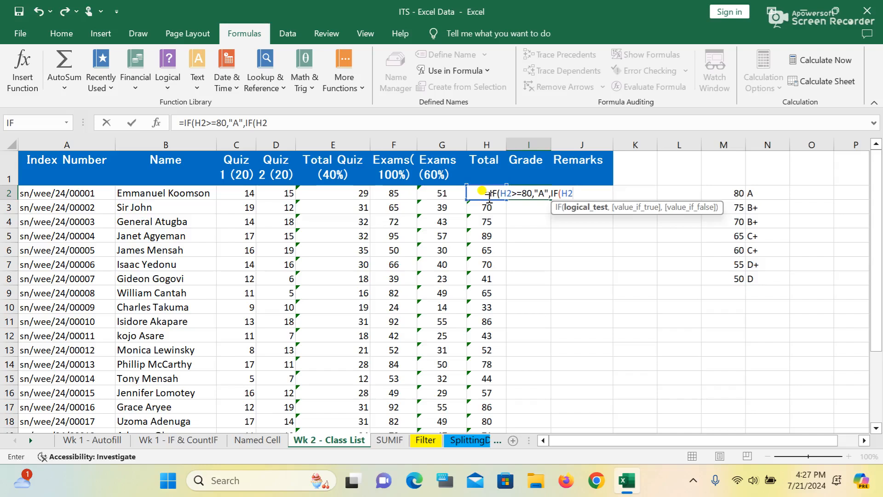
text(>)
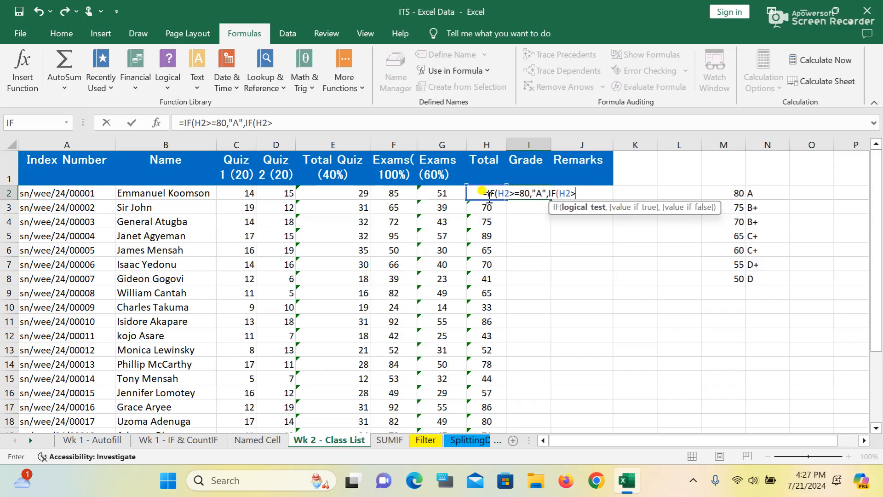
text(=)
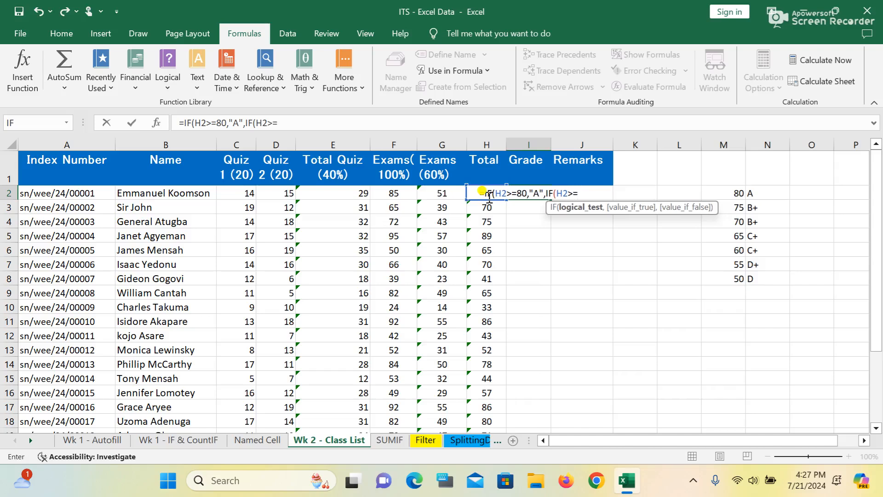
text(7)
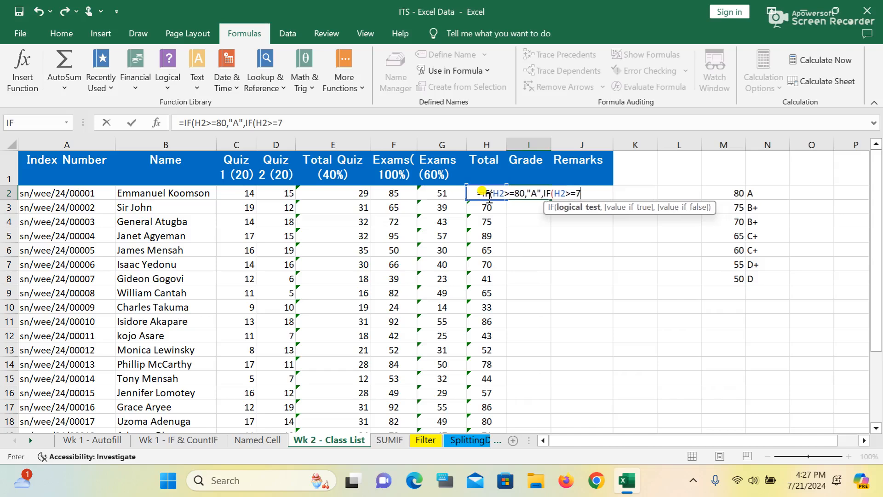
text(5,)
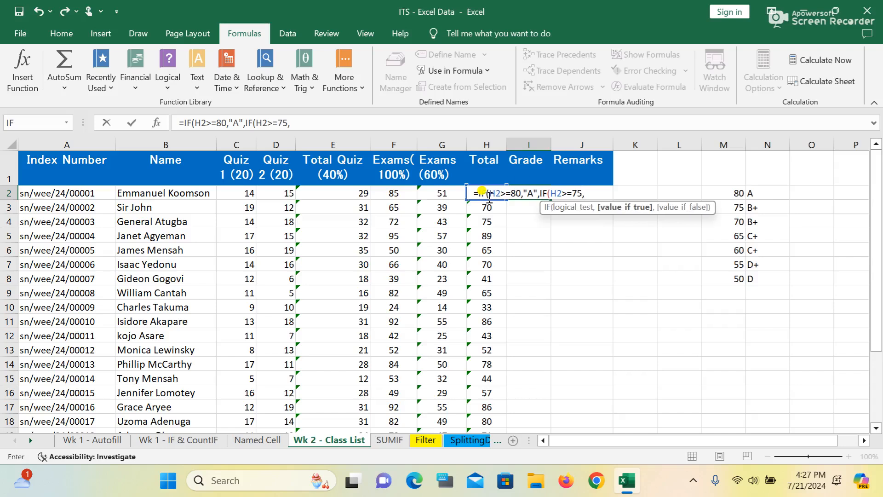
text(")
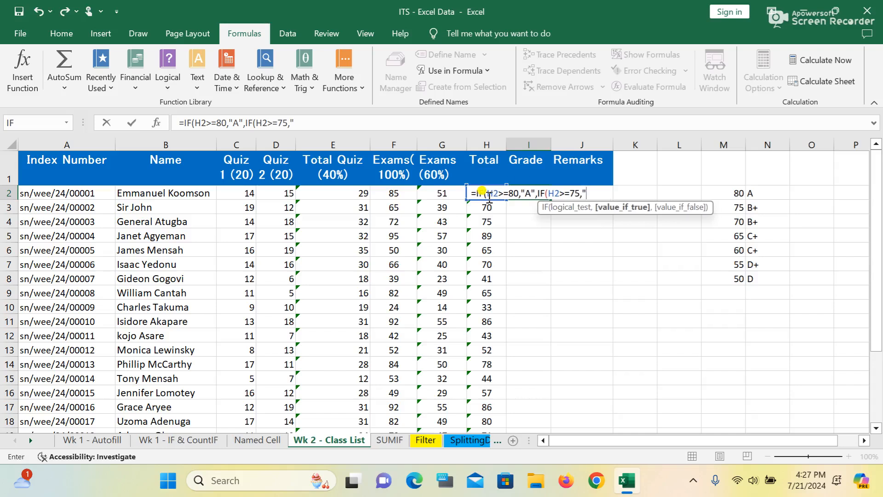
text(B+")
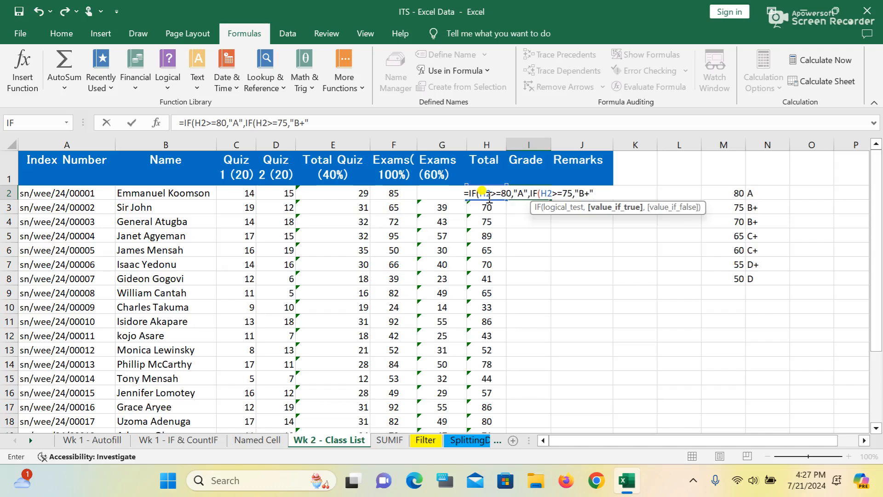
text(,)
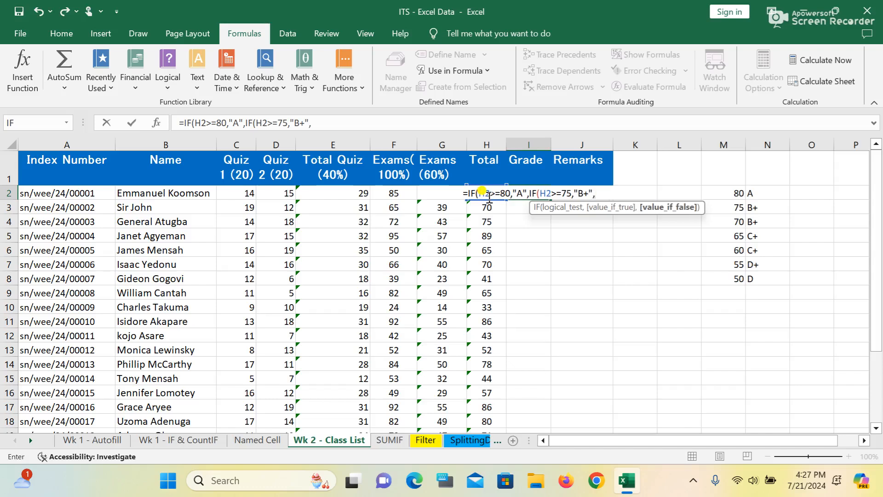
- Add a third nested condition, IF(H2>=65,"C+", to the grade formula in I2
text(IF)
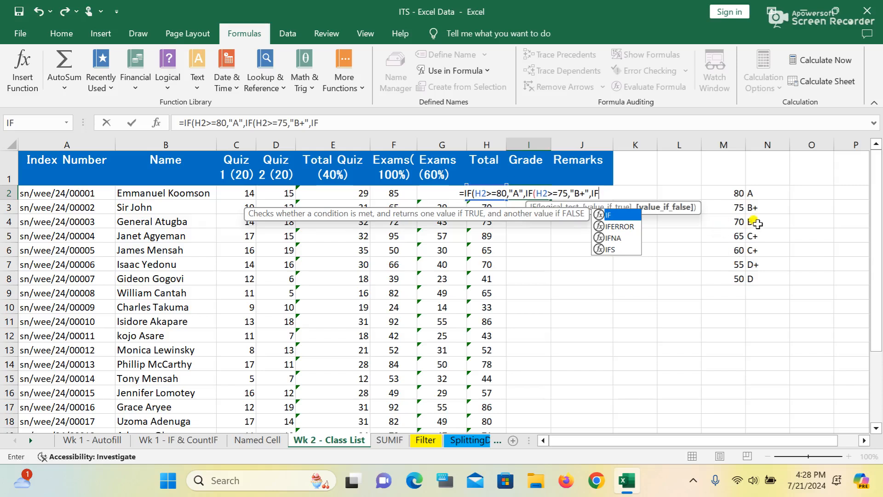
text(()
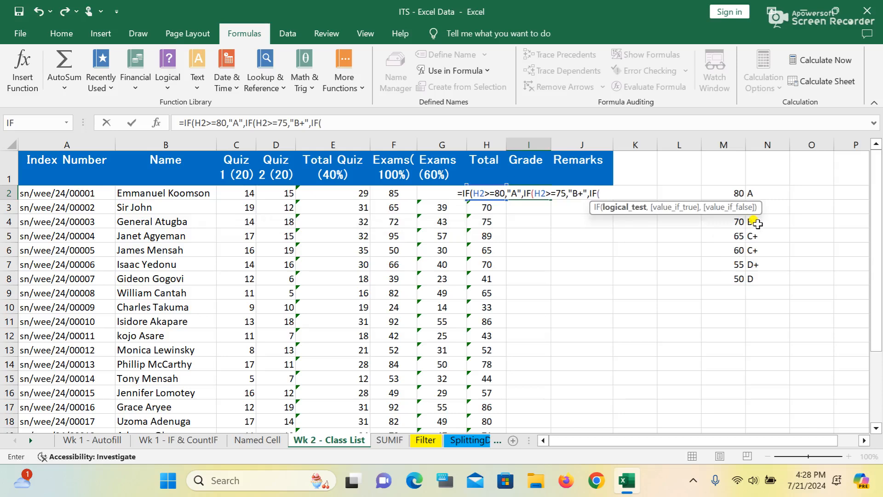
text(H2)
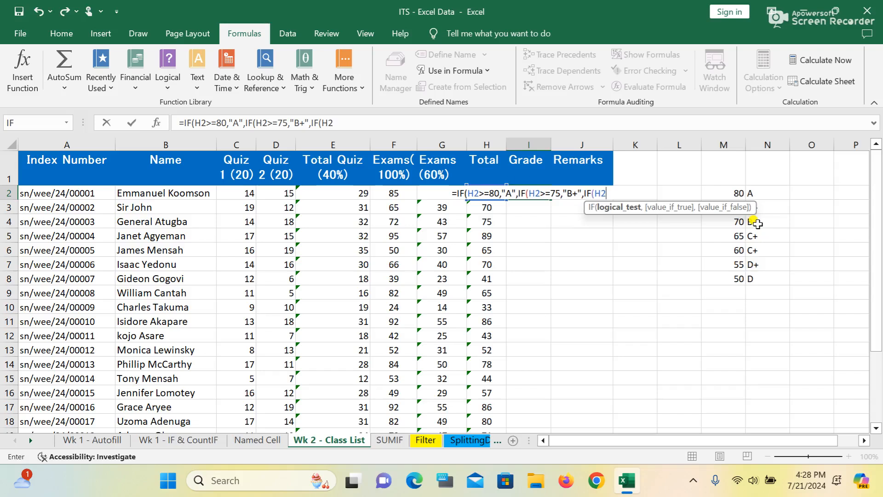
text(>)
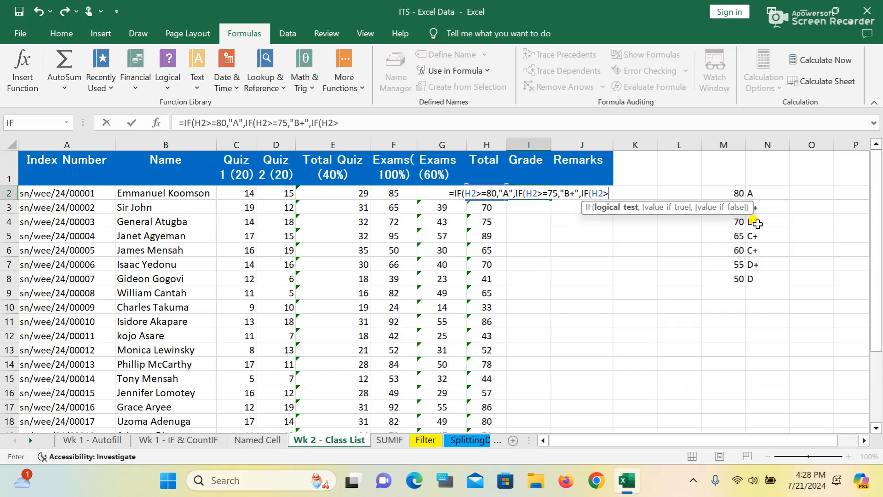
text(=)
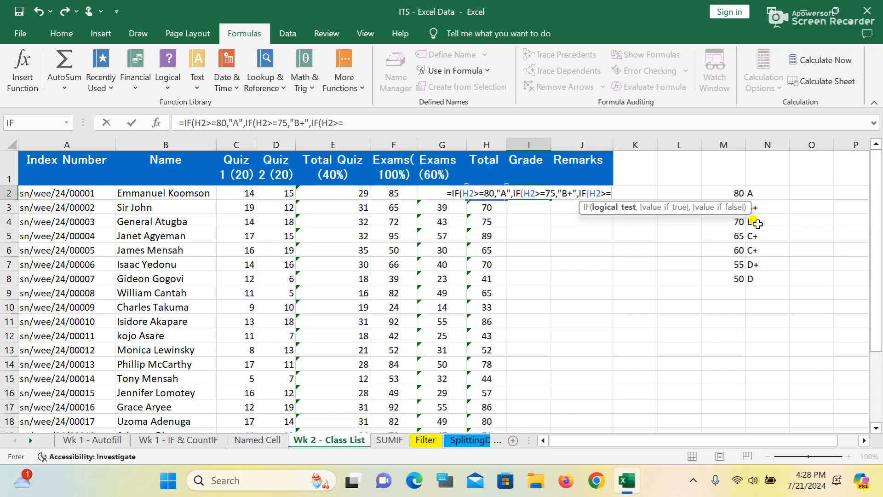
text(65)
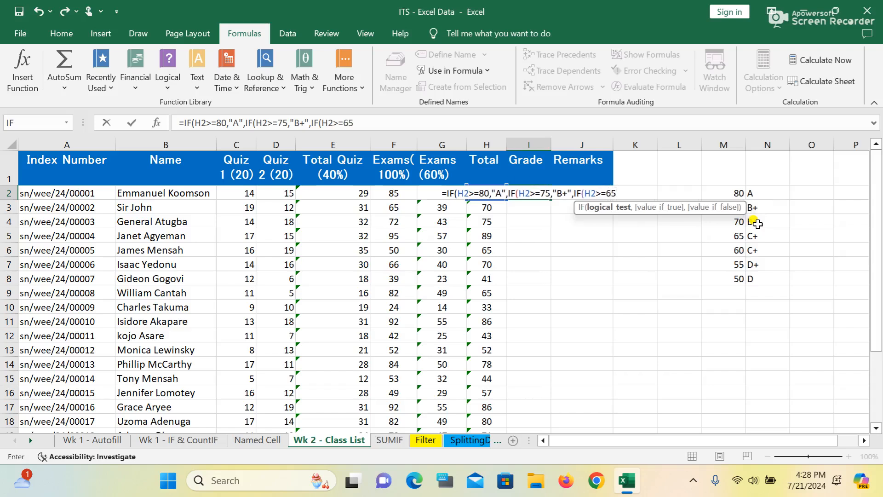
text(,)
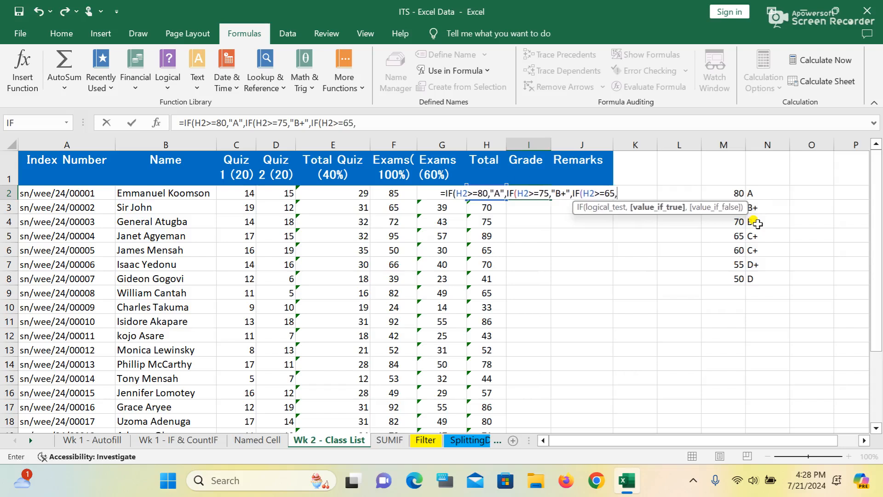
text(")
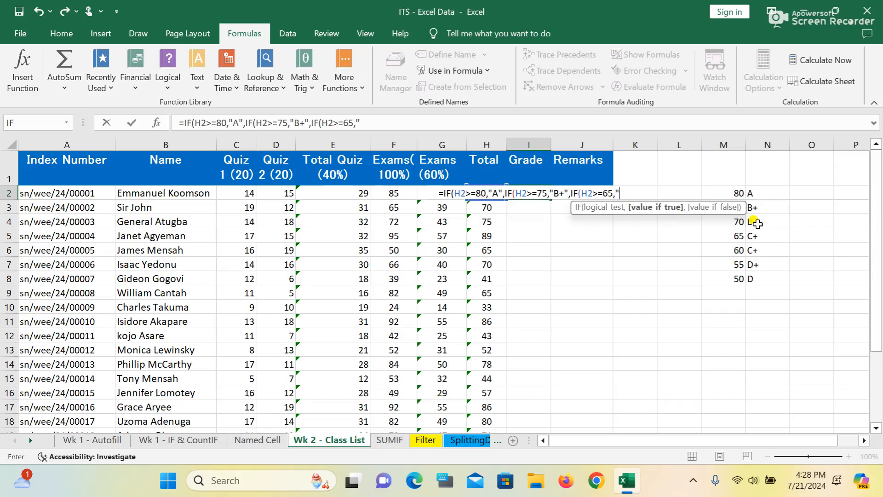
text(C)
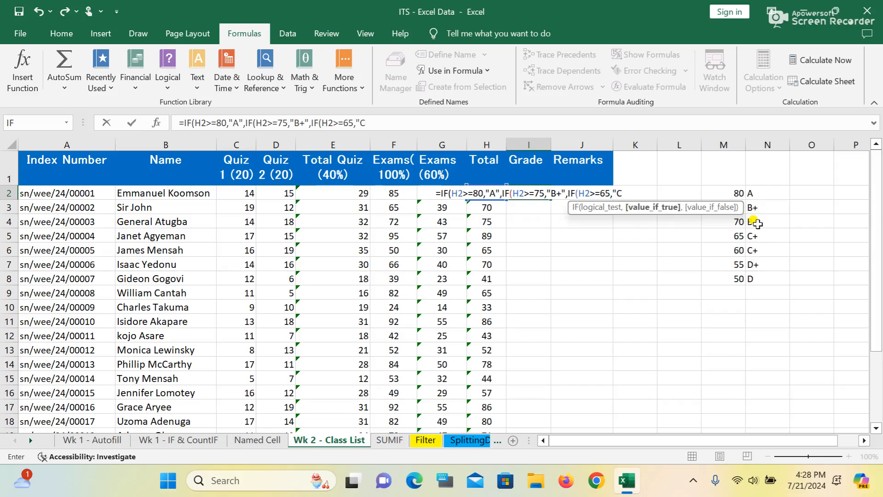
text(+)
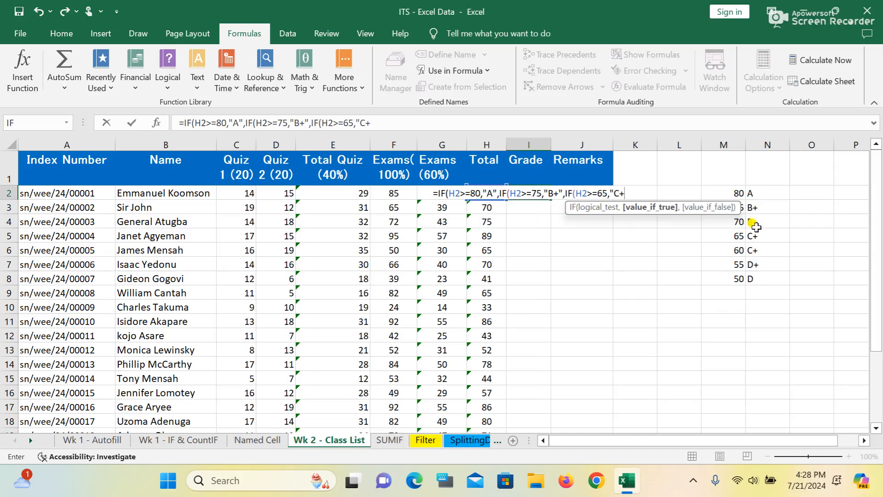
text(")
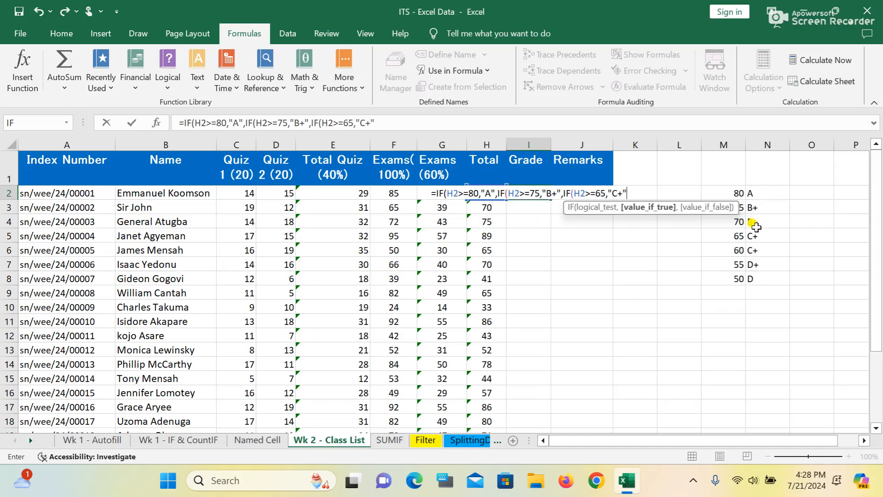
text(,)
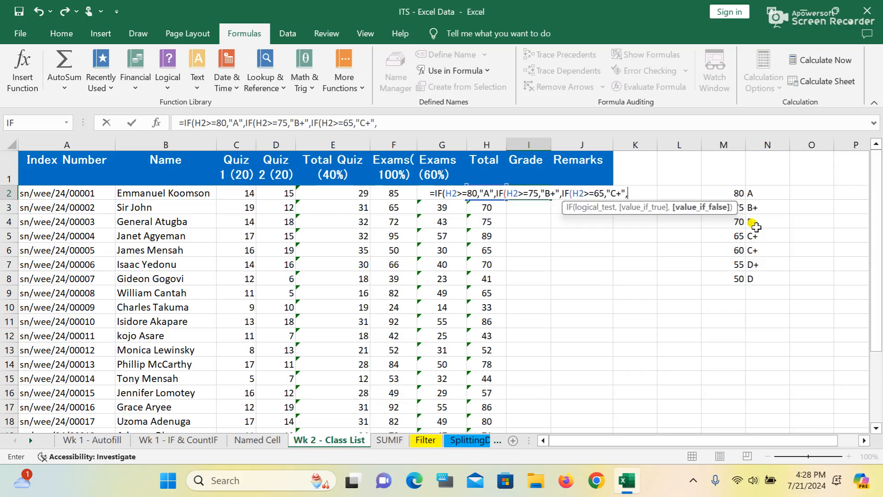
- Add a fourth nested IF to the grade formula in I2, testing H2>=60 with C as the value if true
text(IF)
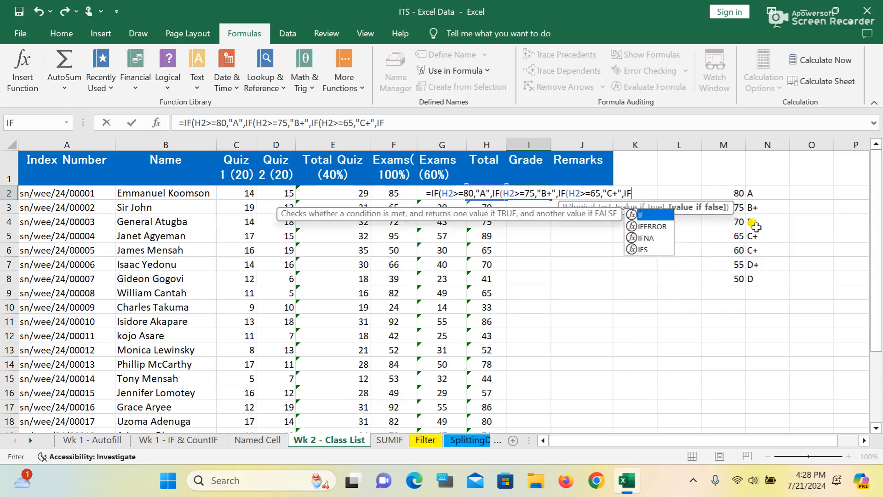
text(()
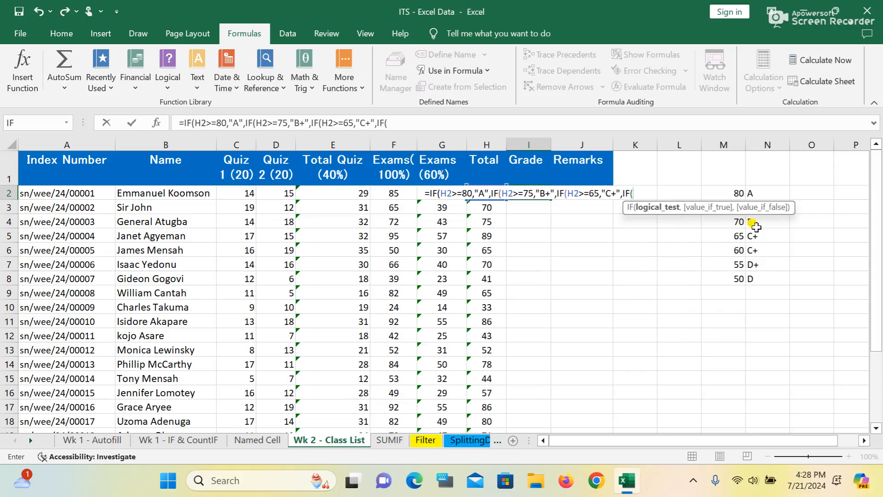
text(H2>)
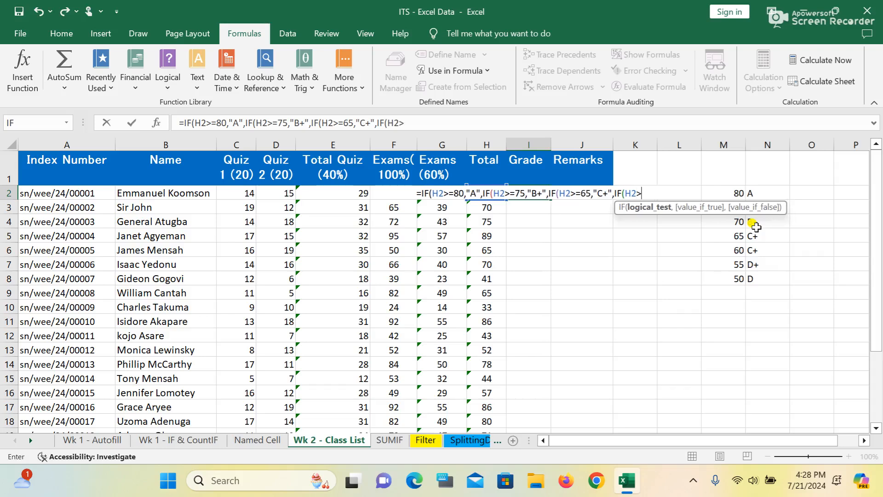
text(=)
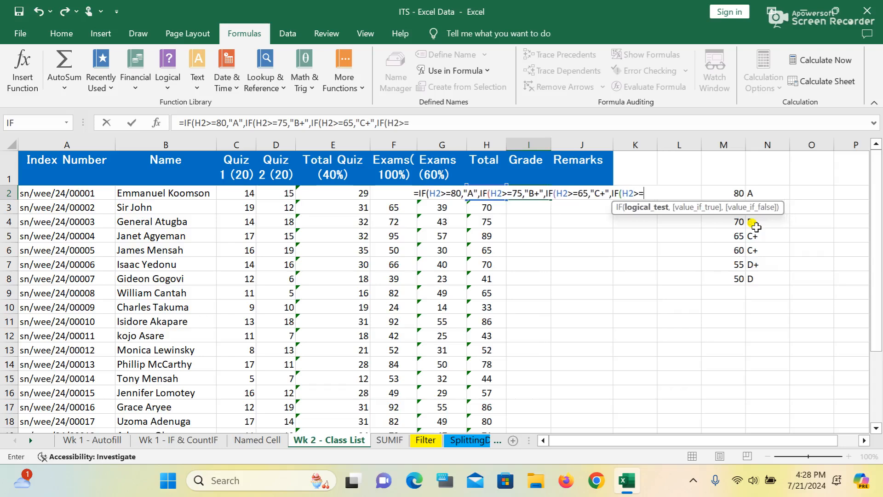
text(6)
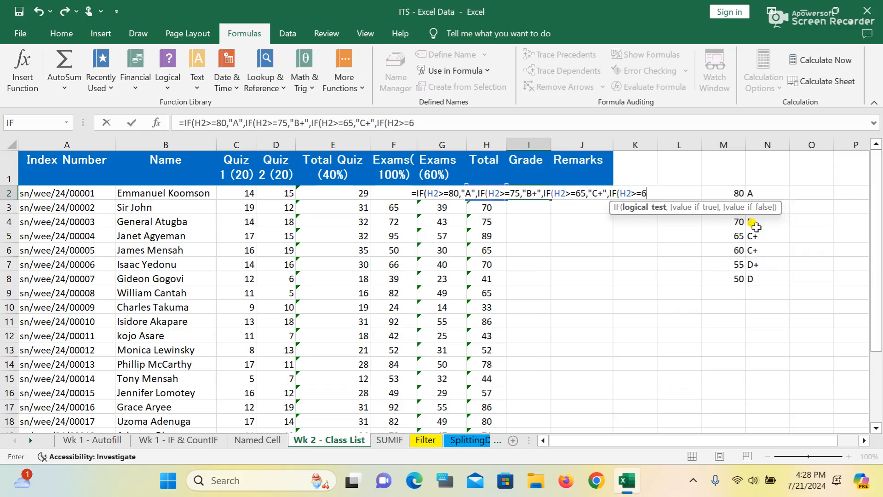
text(0,)
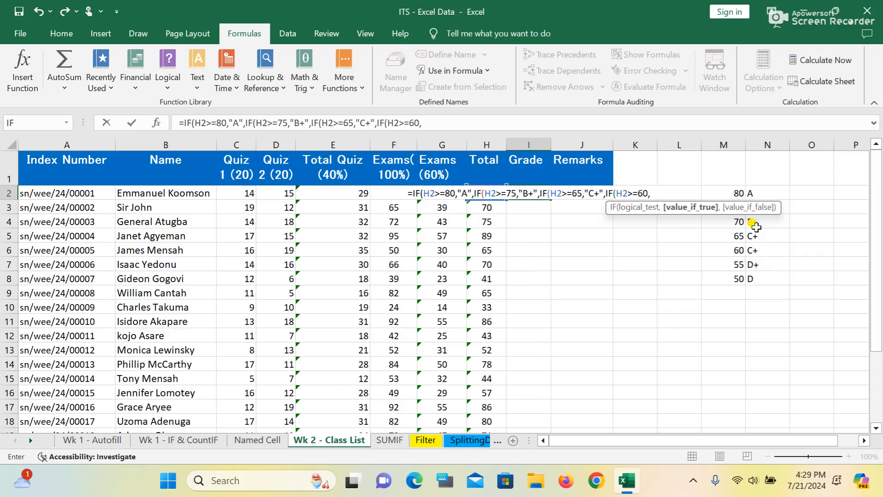
text(C)
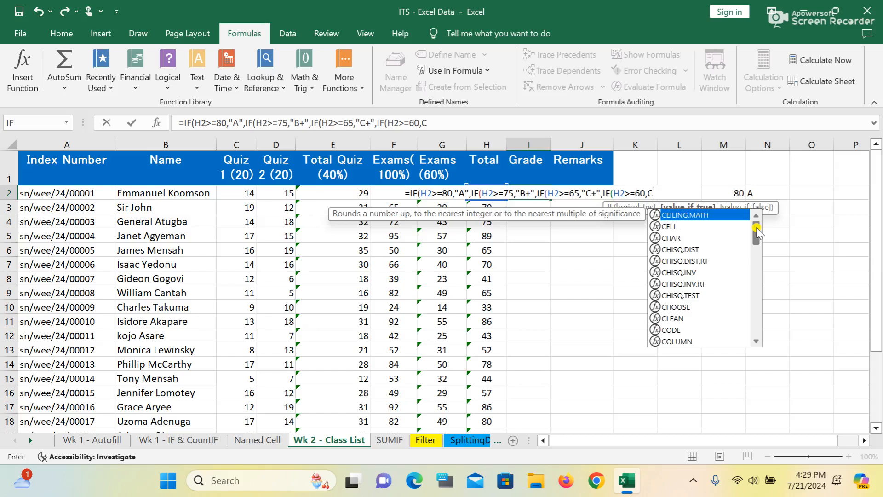
key(BackSpace)
text("C")
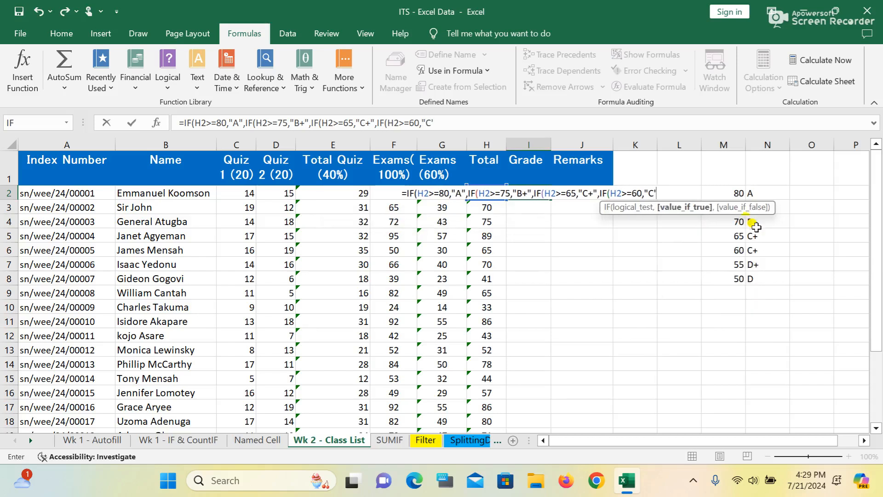
- Correct the closing mark after C in the I2 formula to a double quotation mark, so the text reads "C"
key(Return)
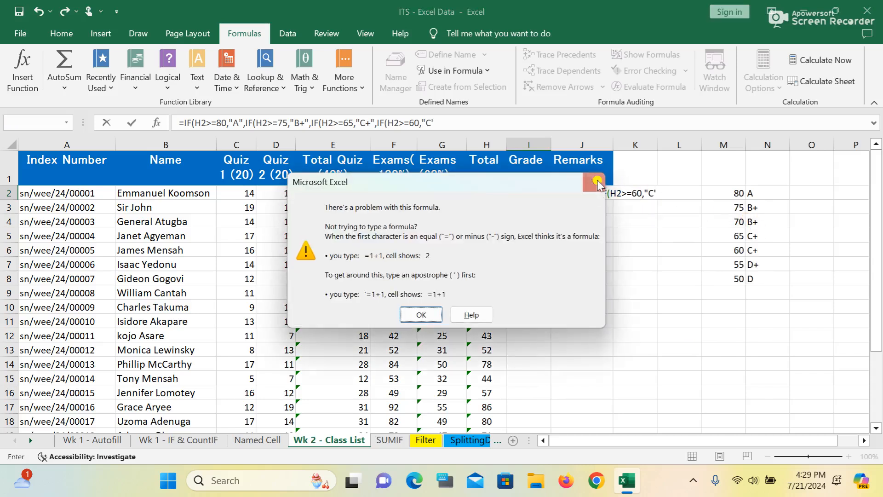
click(597, 182)
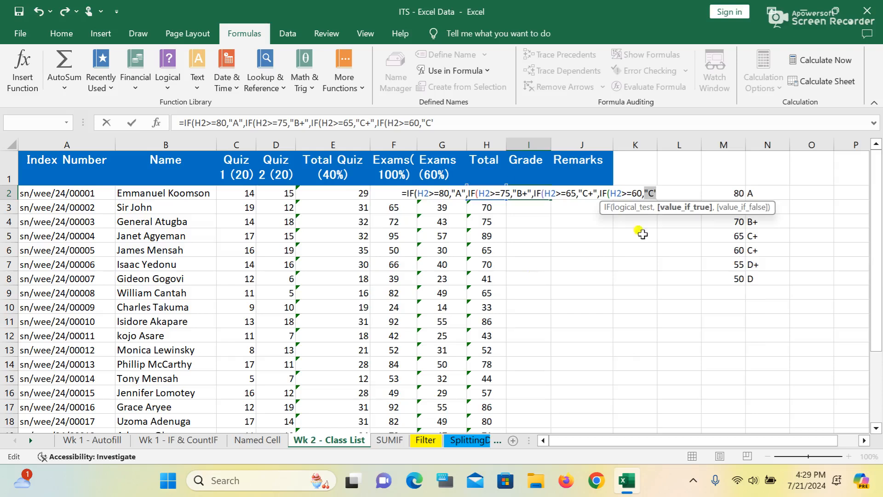
click(655, 195)
key(BackSpace)
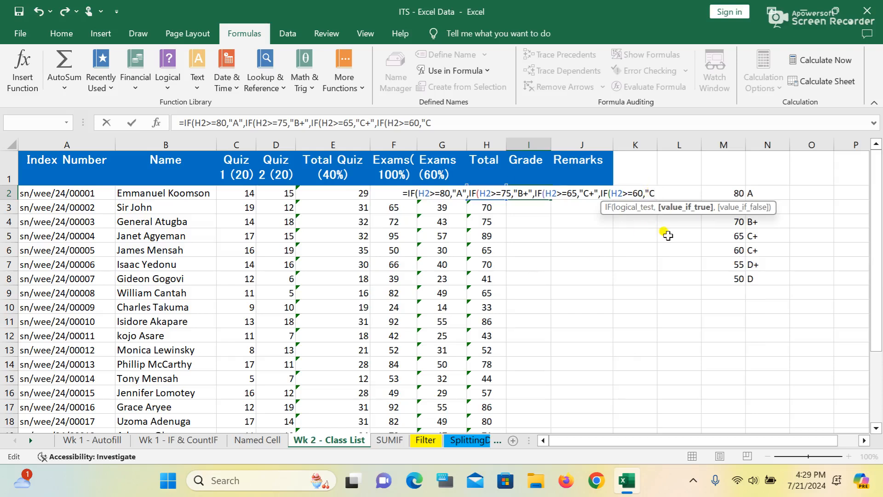
text(")
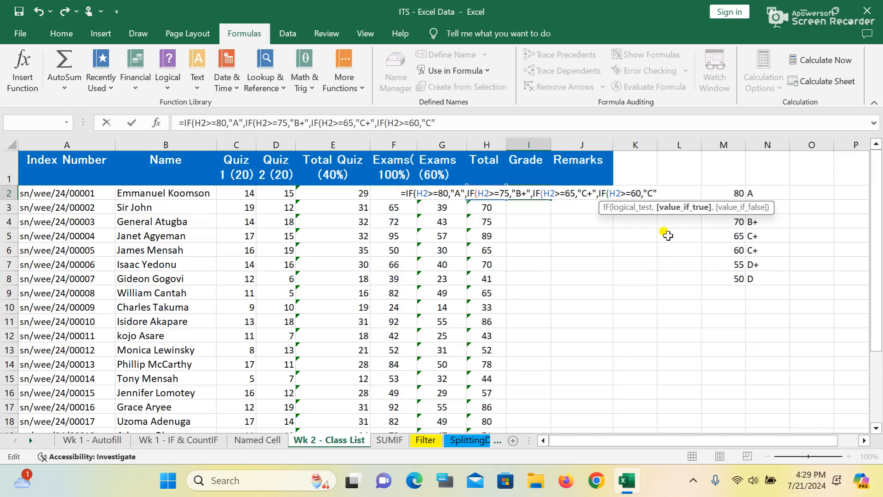
- Add a fifth nested condition, IF(H2>=55,"D+", to the grade formula in I2
text(,IF)
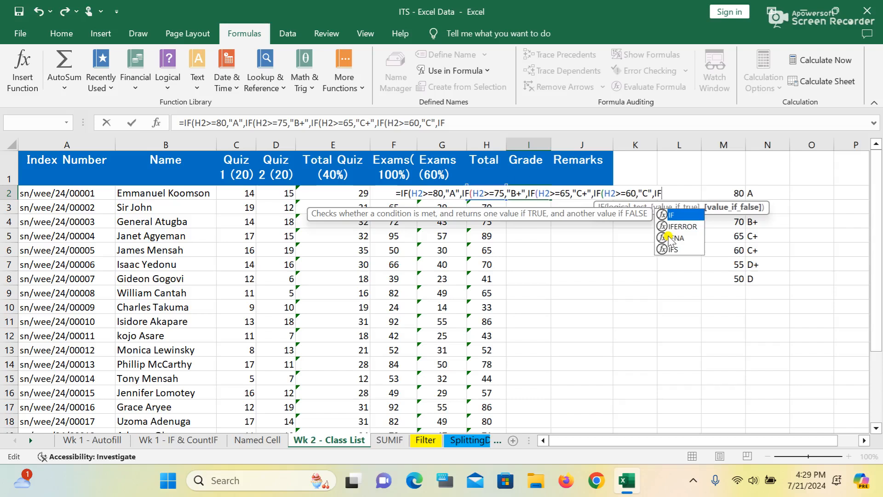
text(()
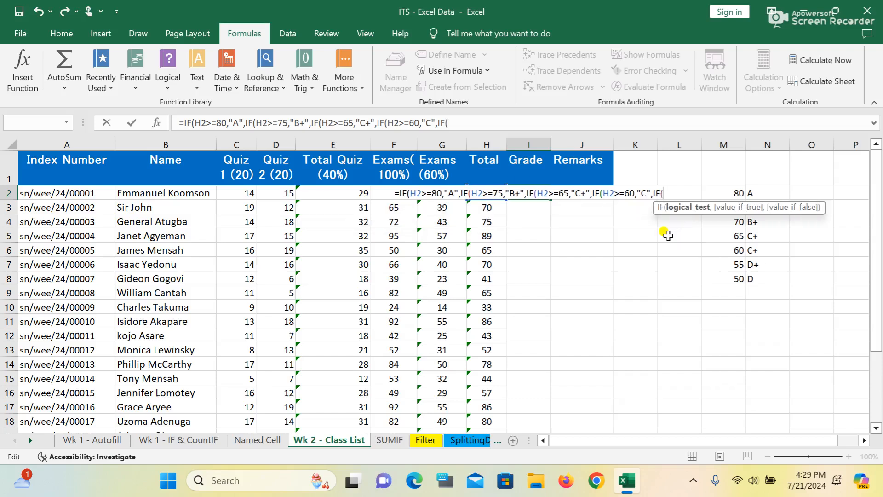
text(H2)
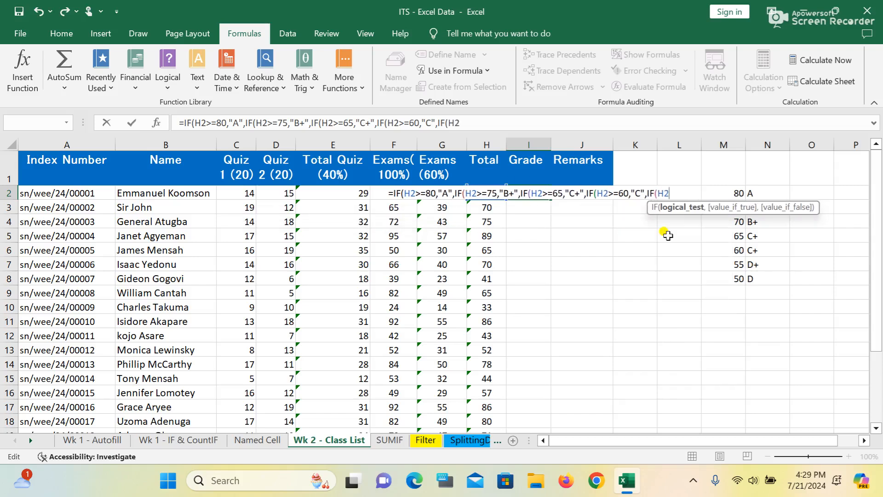
text(>=)
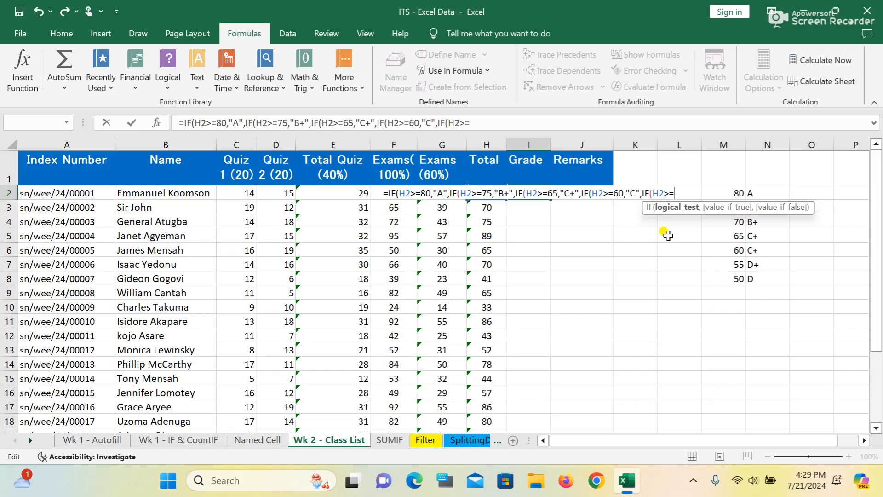
text(55)
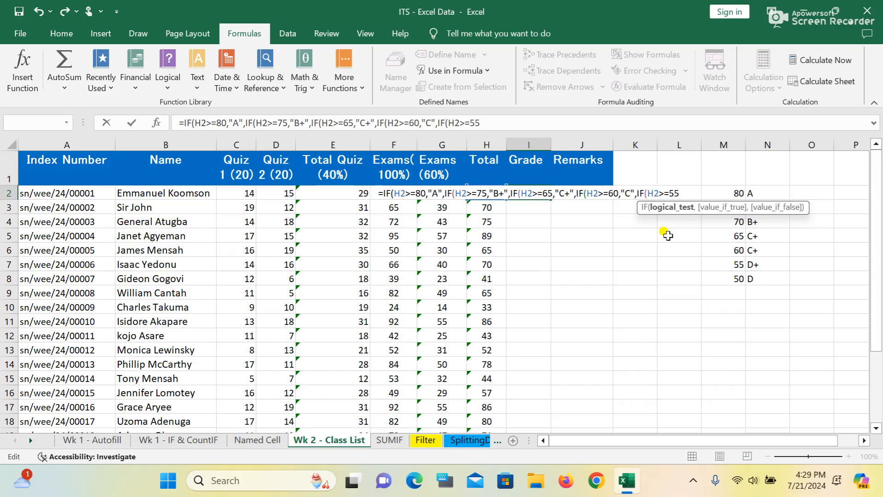
text(,)
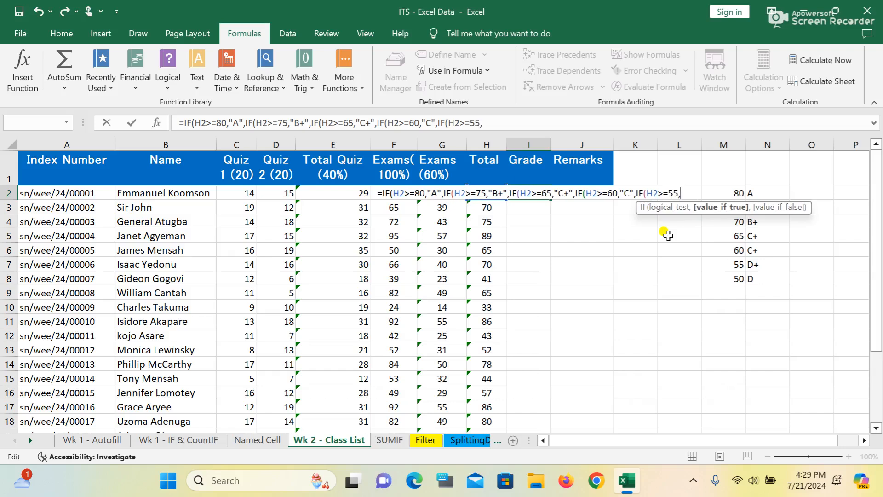
text(")
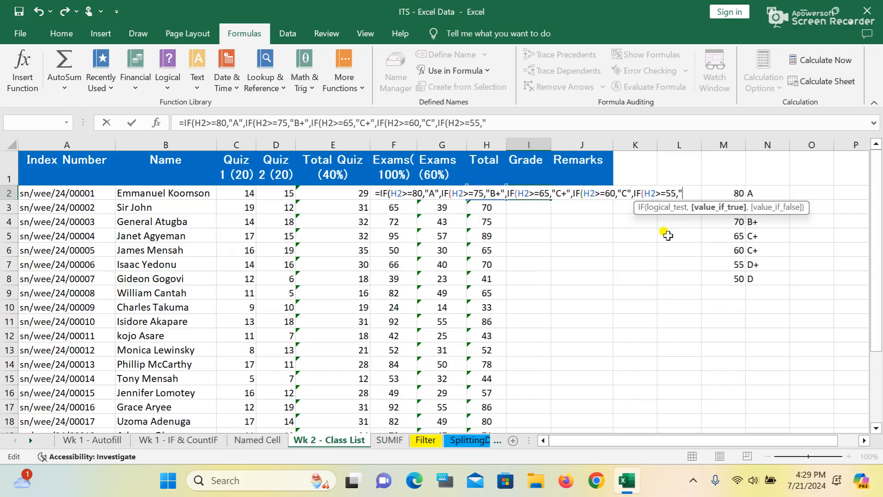
text(D)
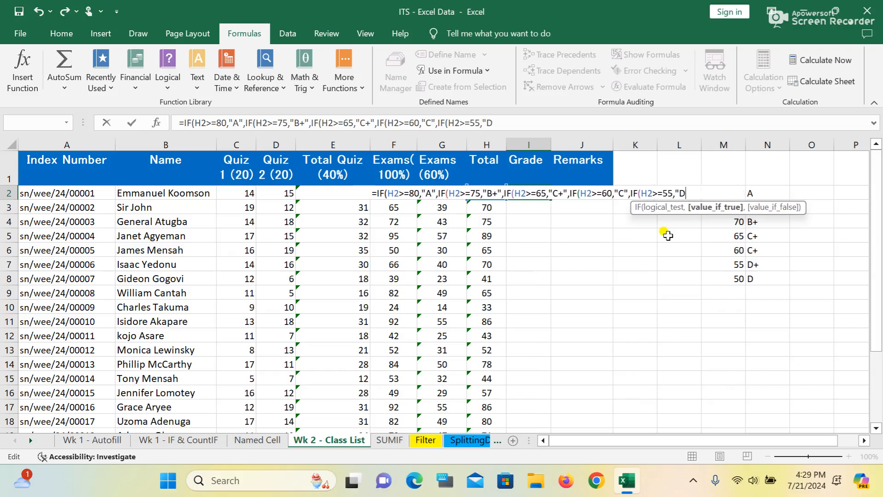
text(+")
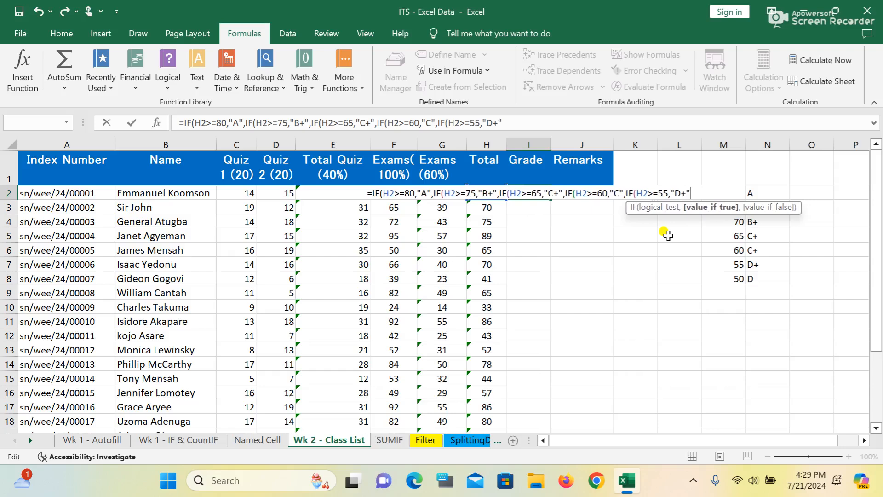
- Extend the I2 grade formula with a sixth nested condition, IF(H2>=50,"D"
text(,)
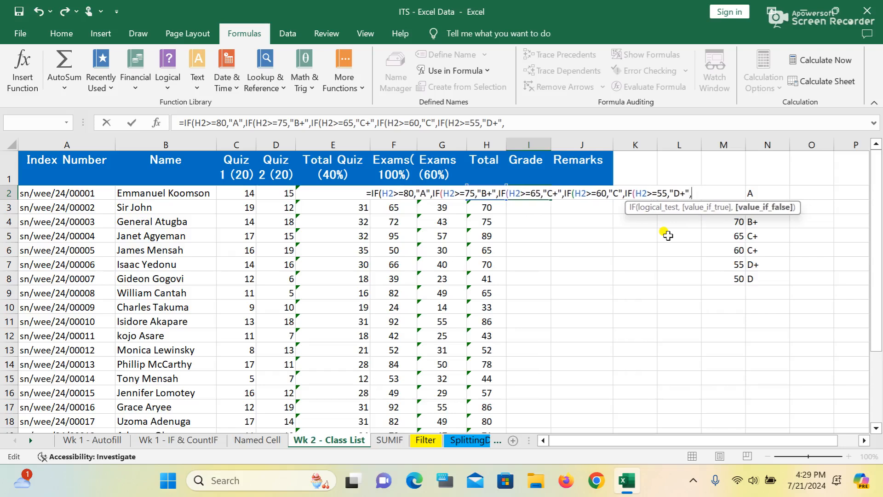
text(IF)
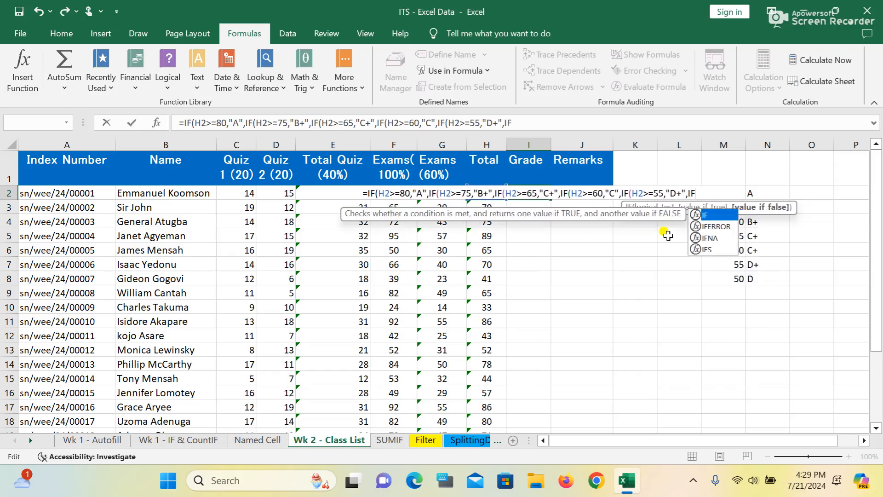
text(()
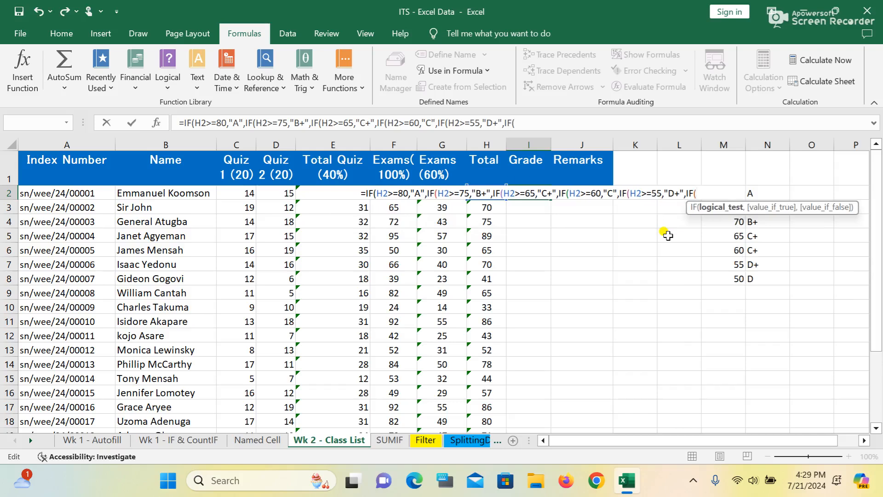
text(H2)
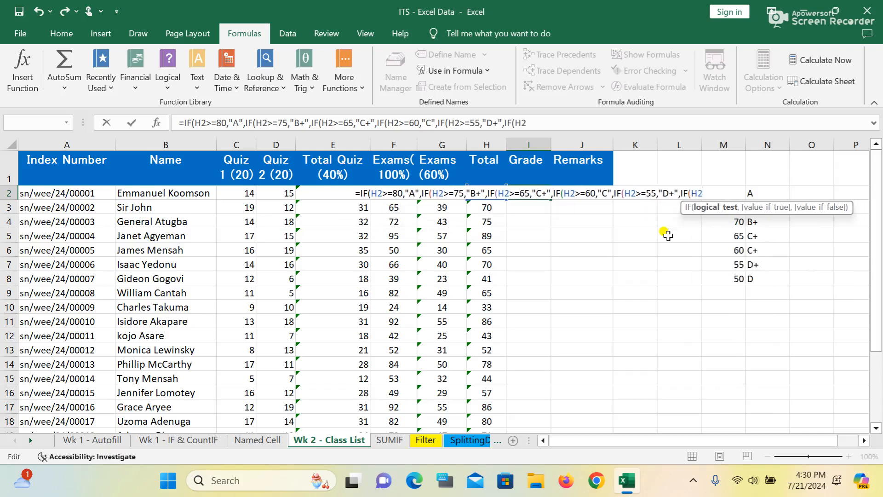
text(>=)
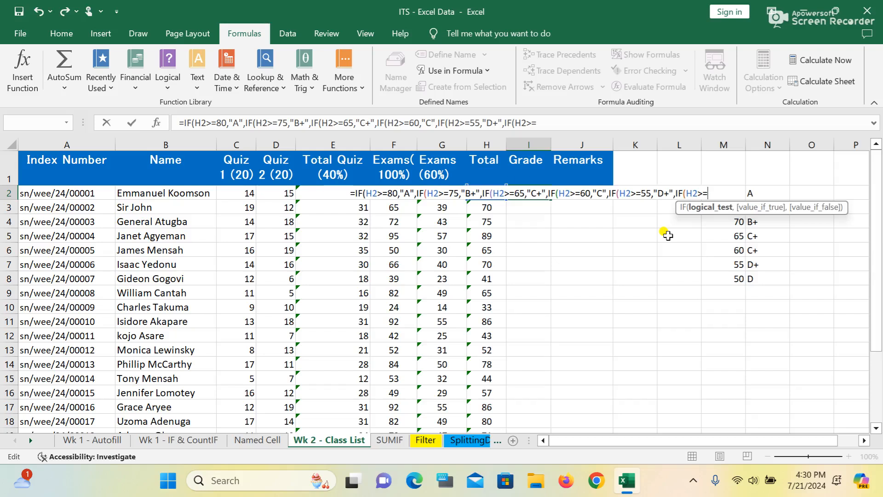
text(50)
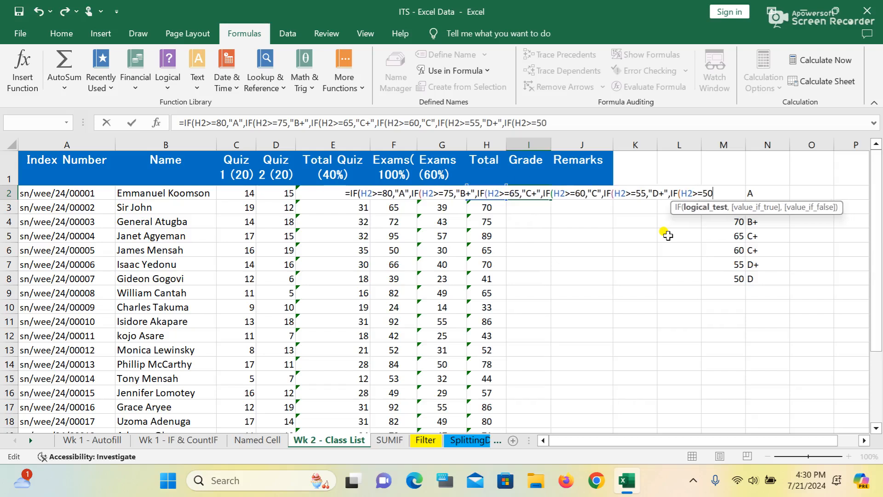
text(,)
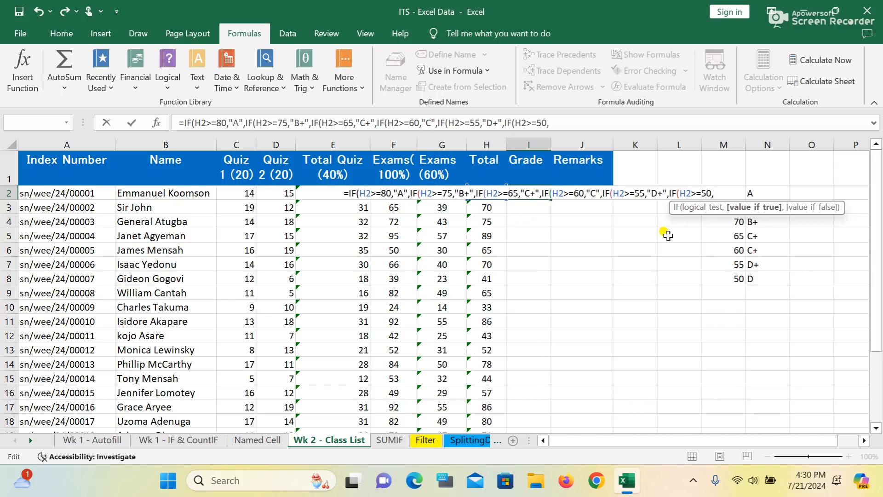
text(")
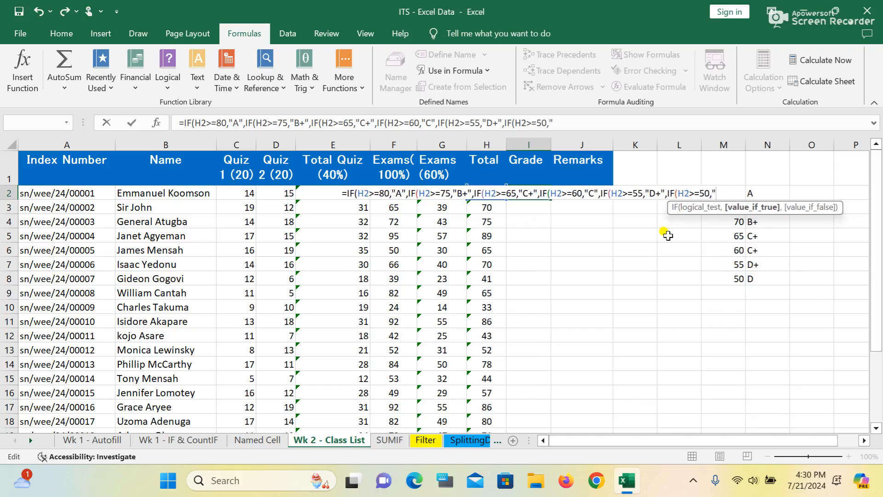
text(D")
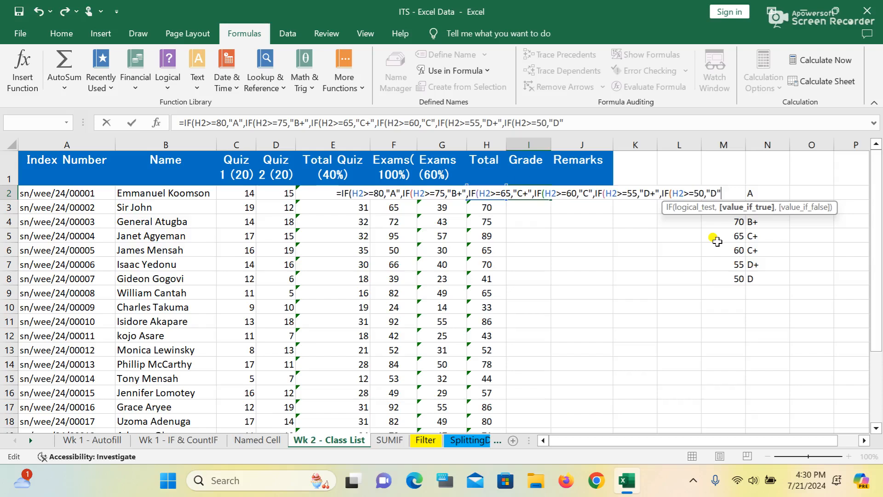
- Set "E" as the final value if false in the I2 grade formula and close all six nested IFs with parentheses
text(,)
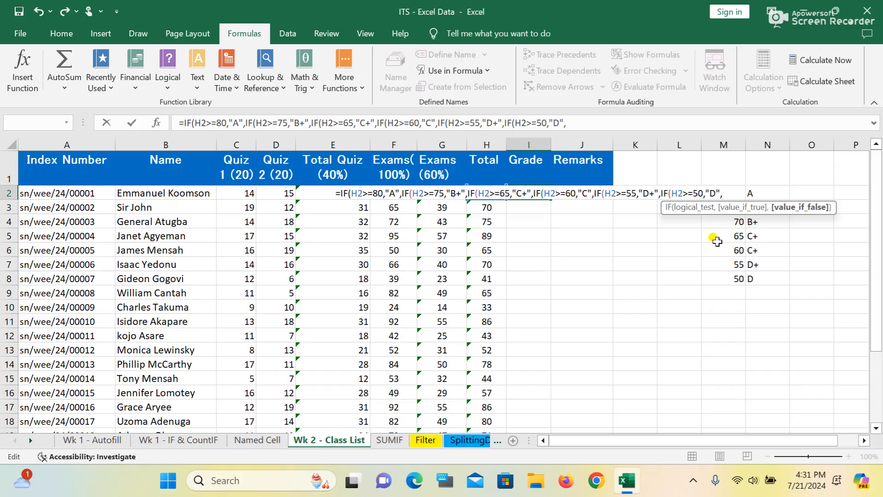
text(")
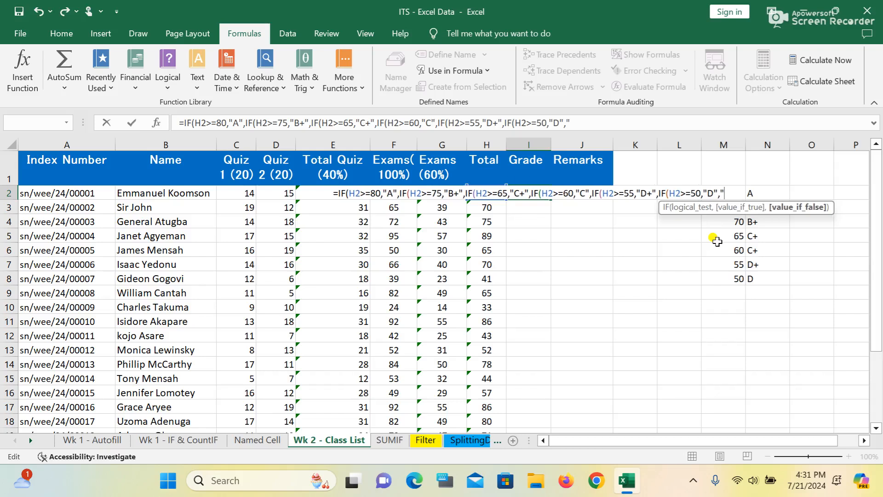
text(E")
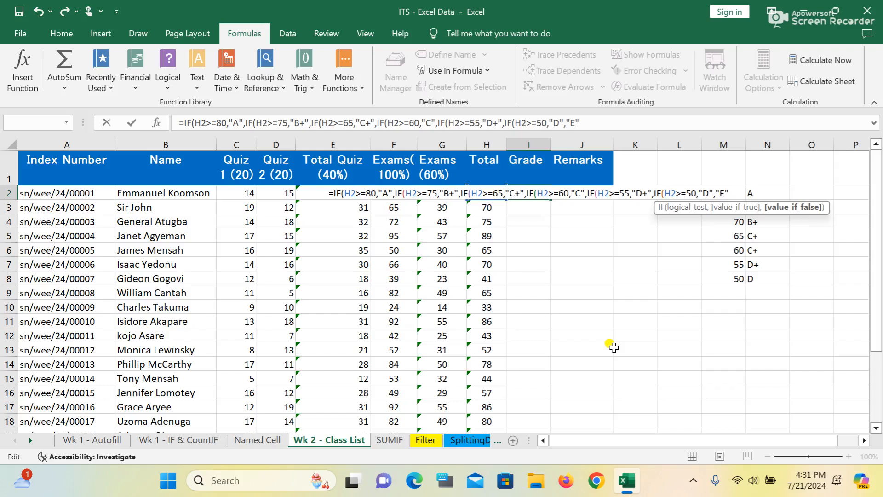
text())
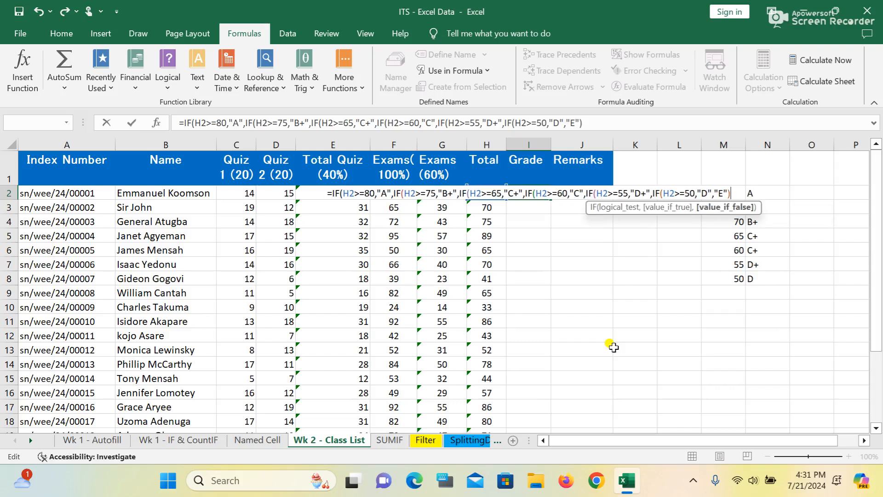
text())))))
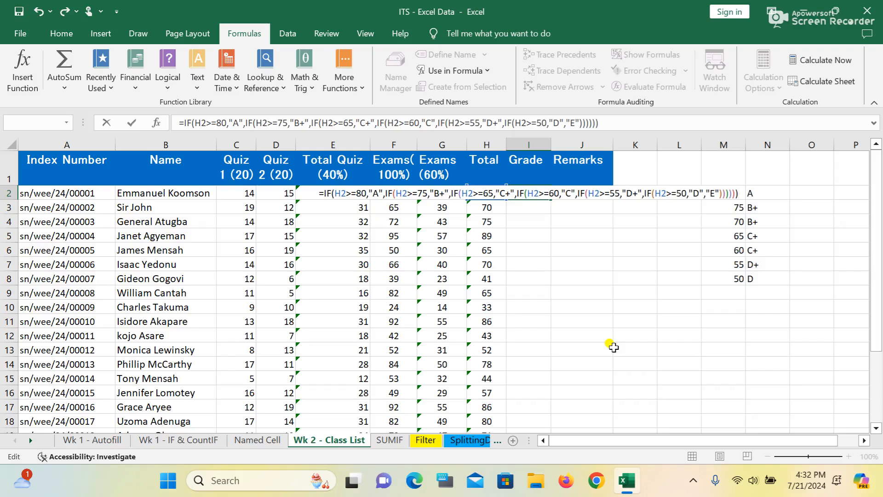
- Commit the grade formula in I2 and fill it down the Grade column for every student
key(Return)
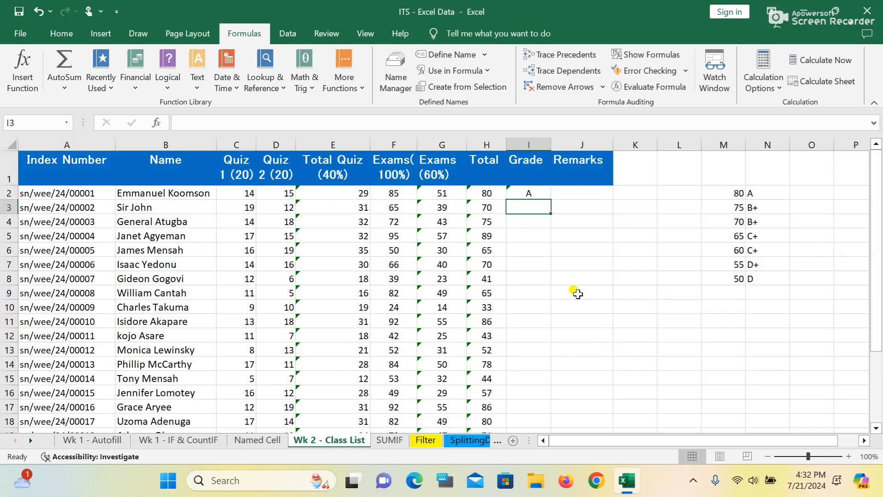
click(541, 193)
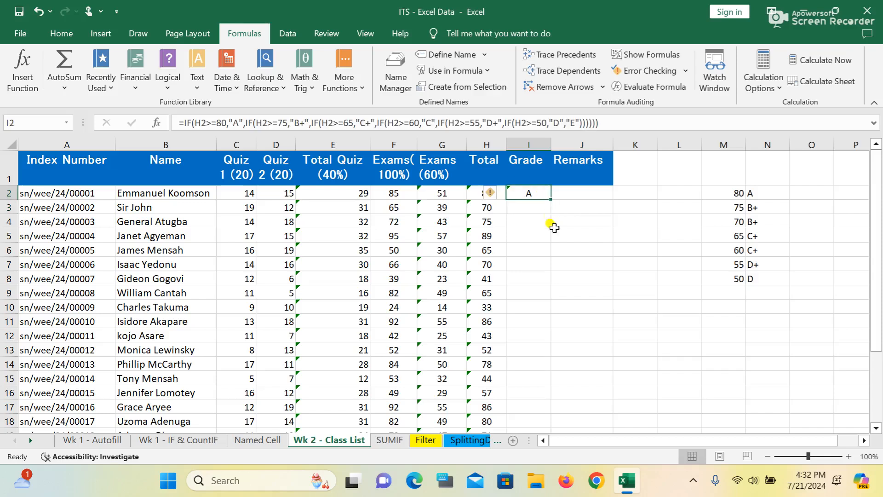
double_click(551, 200)
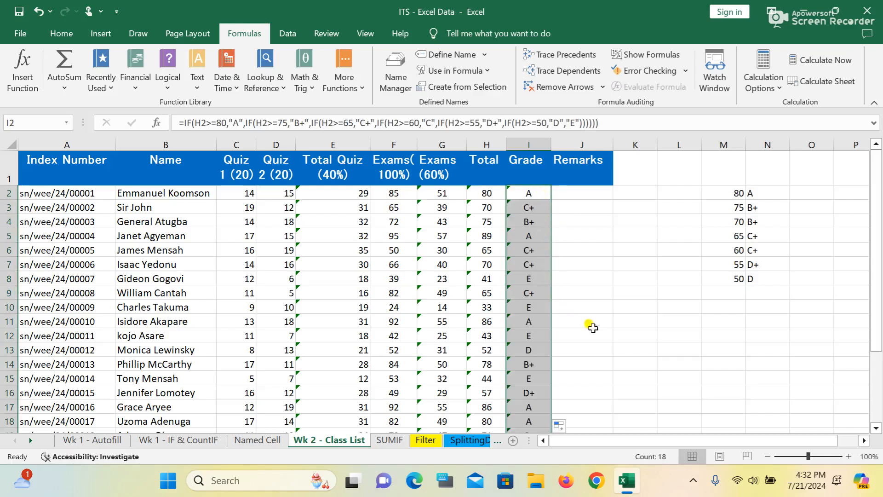
scroll(609, 341, down, 1)
scroll(608, 336, down, 2)
scroll(611, 338, up, 3)
scroll(628, 293, down, 2)
scroll(628, 292, up, 2)
- Enter the Remarks formula =IF(H2>=50,"PASS","FAIL") in J2
click(583, 195)
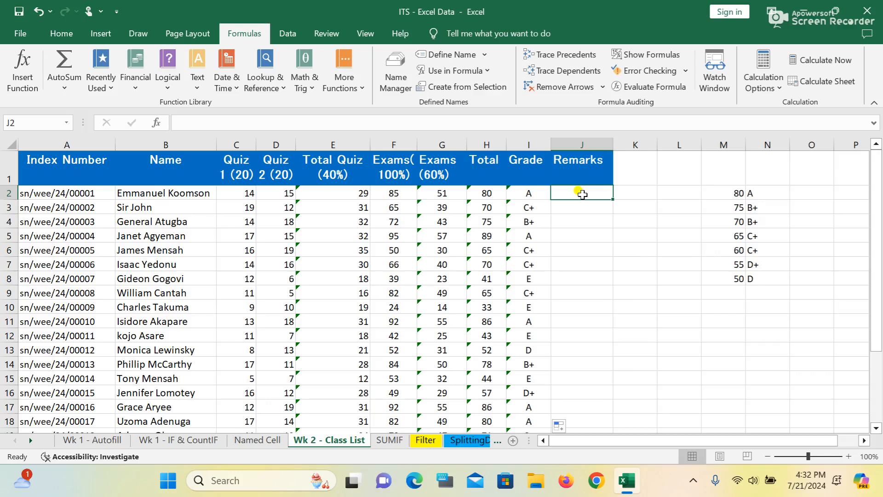
text(=)
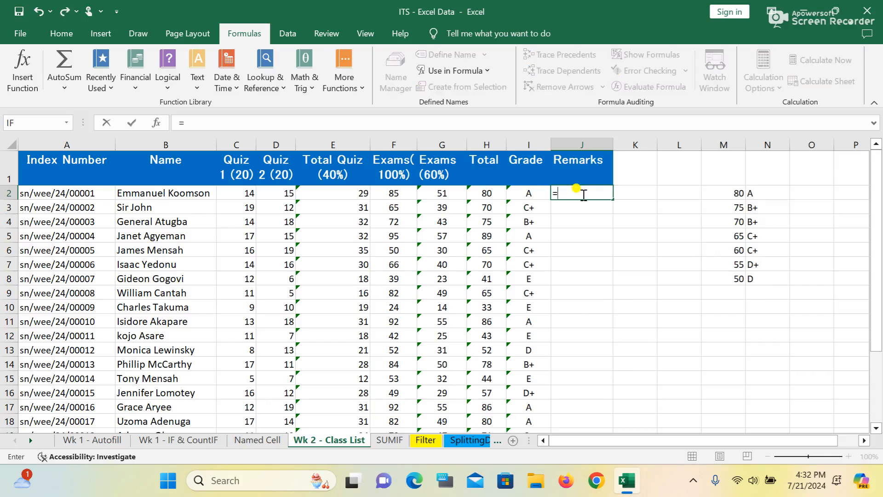
text(IF)
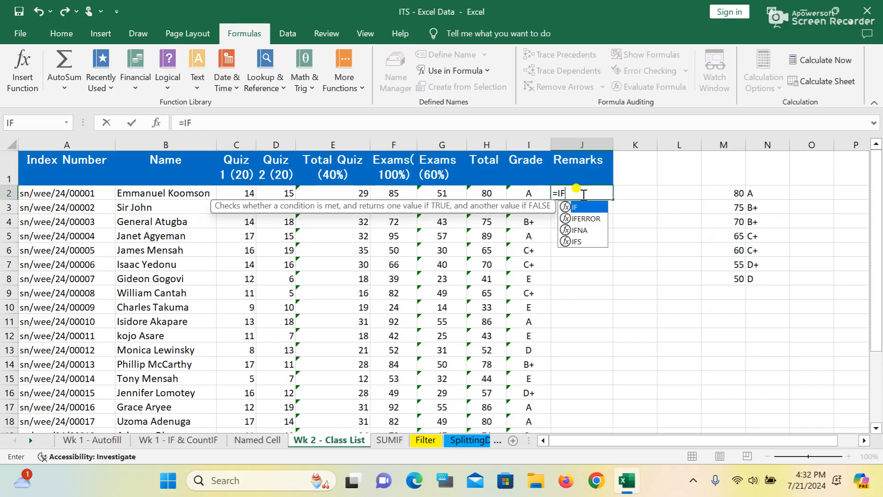
text(()
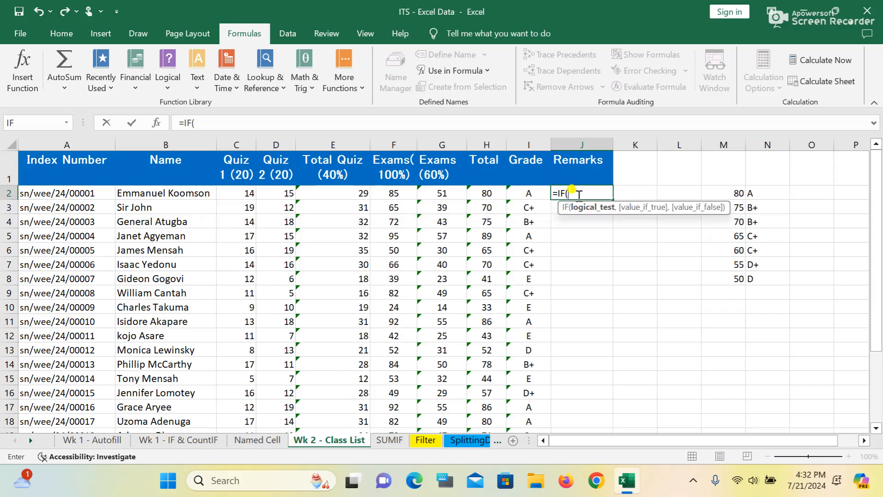
click(488, 190)
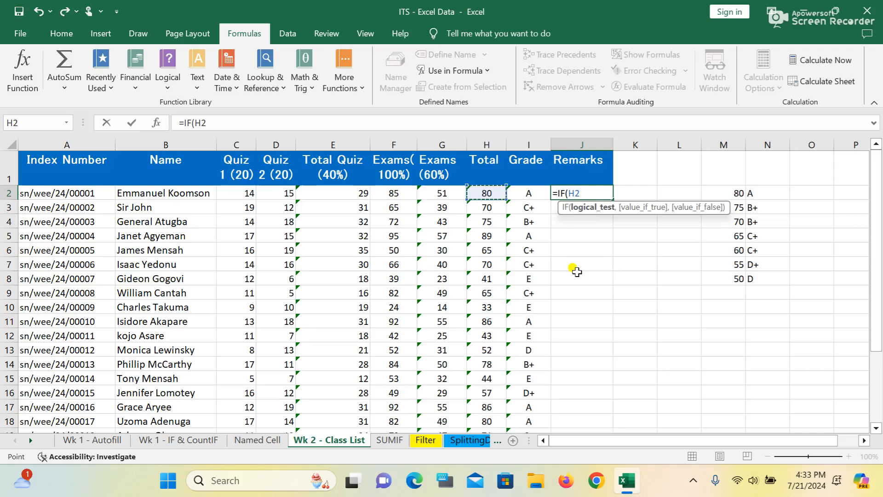
text(>=50)
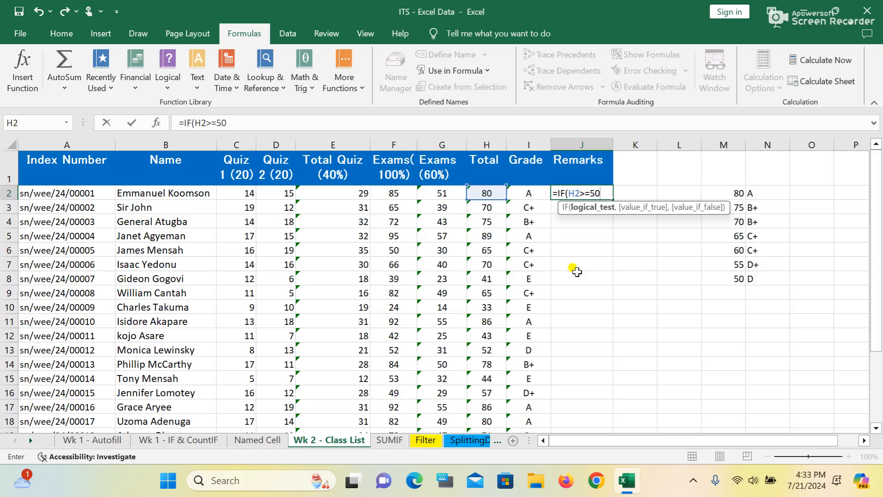
text(,)
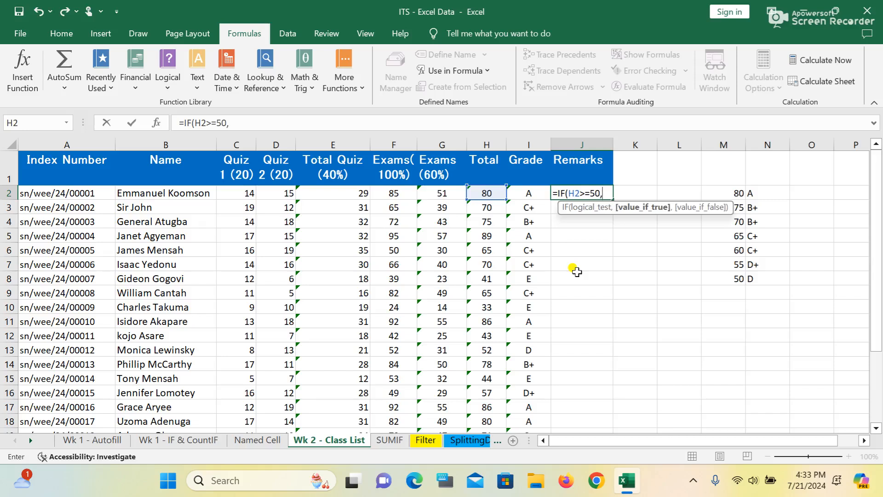
text("PASS",")
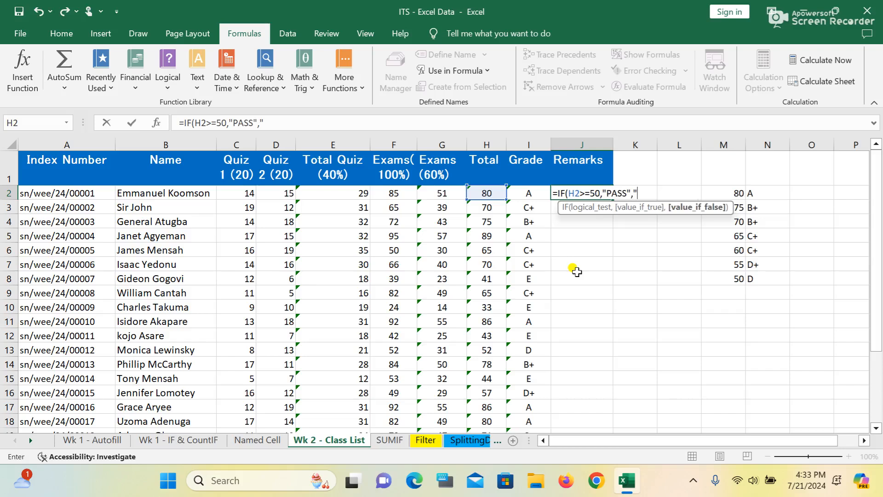
text(FAIL)
text(")
text())
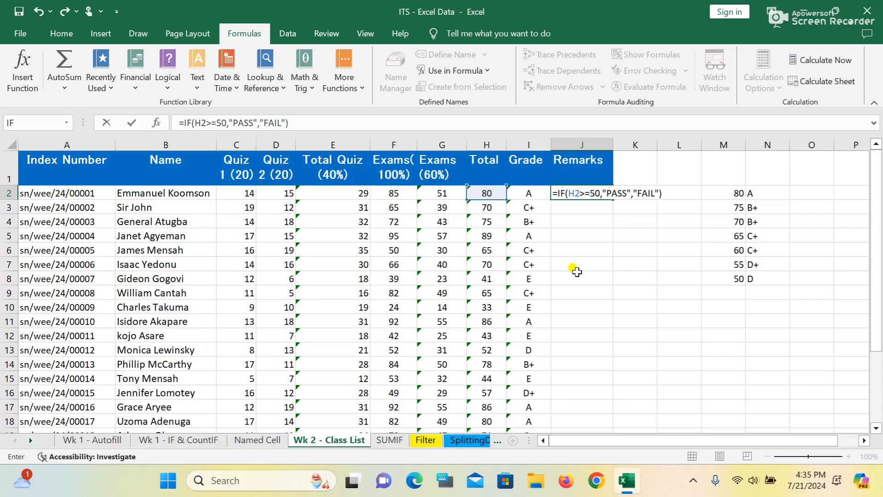
key(Return)
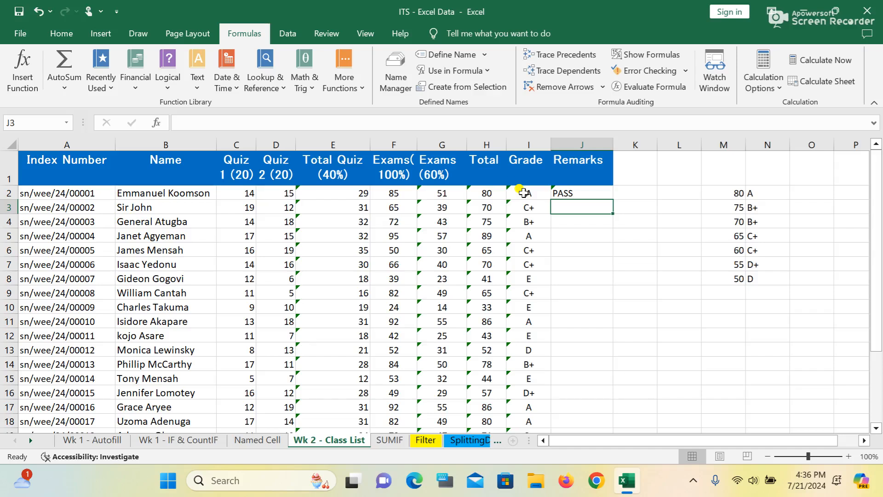
click(486, 138)
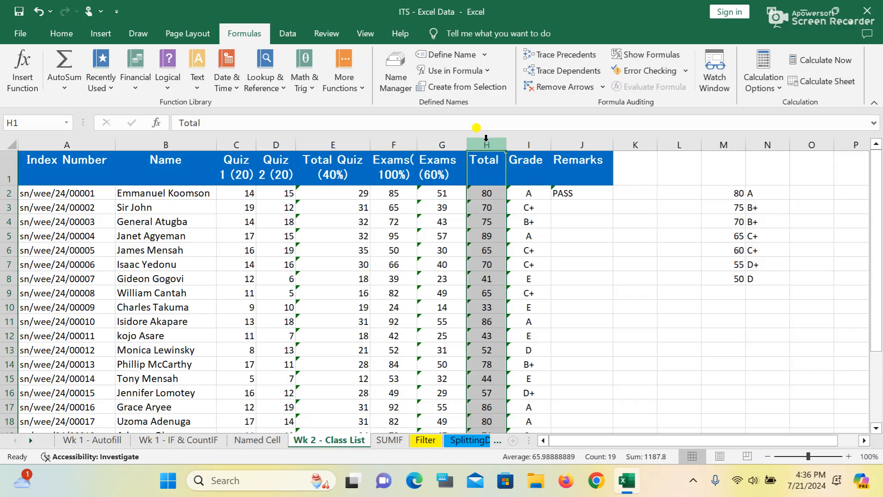
- Replace FAIL with RESIT as the value if false in the J2 Remarks formula
click(570, 192)
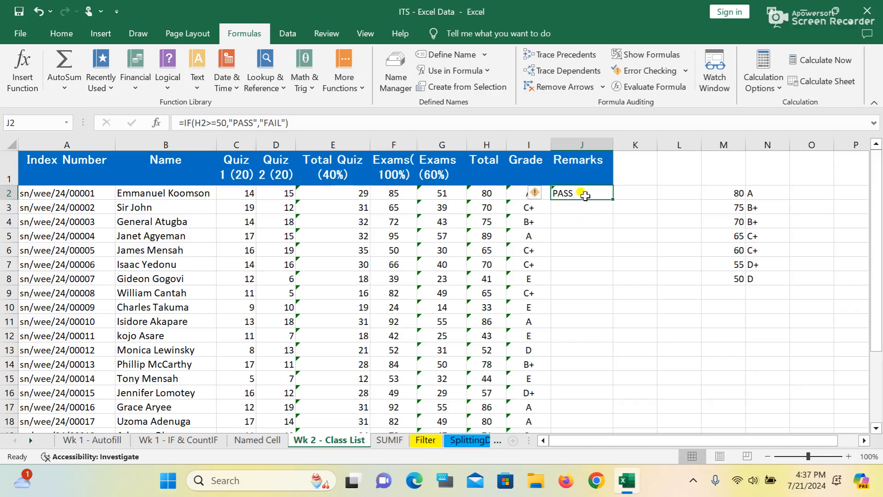
click(282, 123)
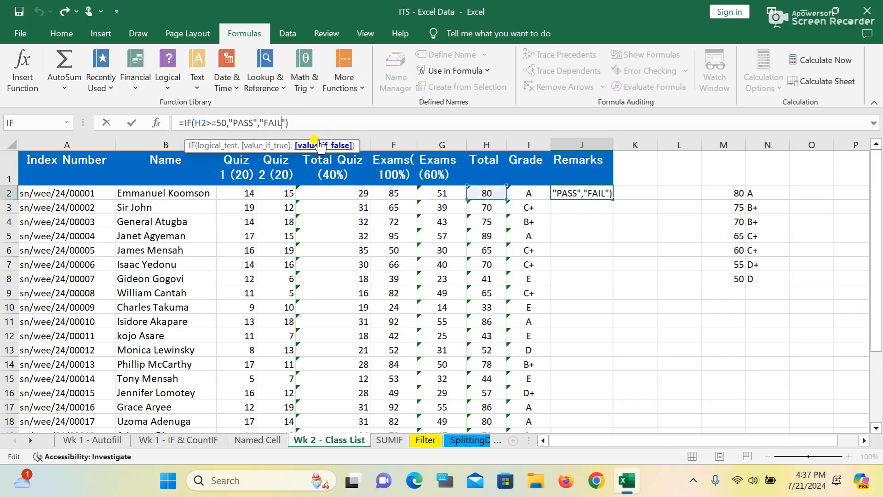
key(BackSpace)
key(BackSpace)
key(BackSpace)
key(BackSpace)
text(RESIT)
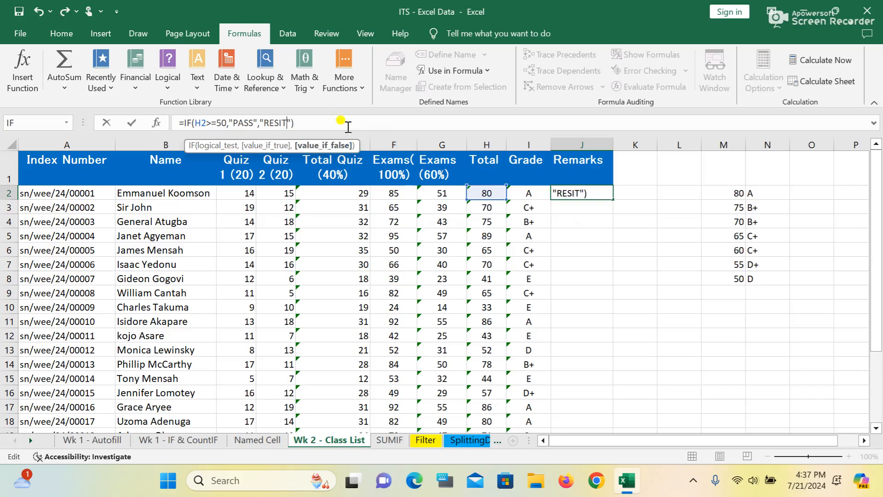
key(Return)
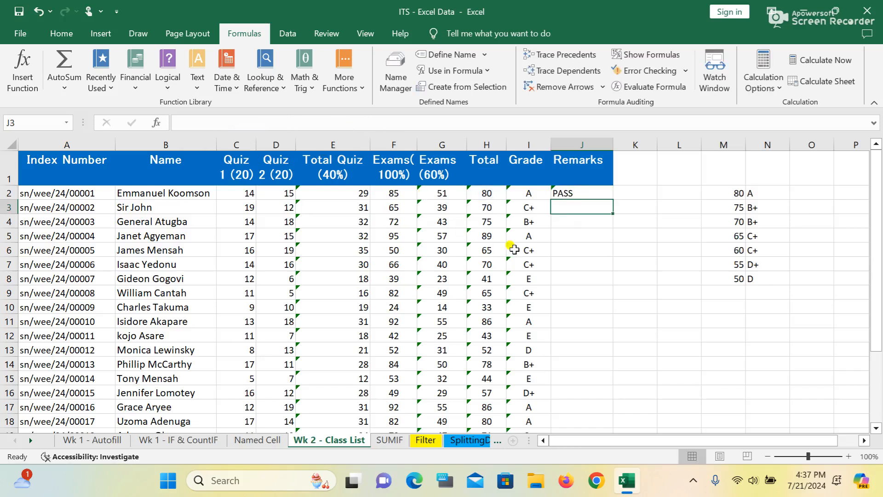
- Fill the J2 formula down the Remarks column for all students
click(569, 192)
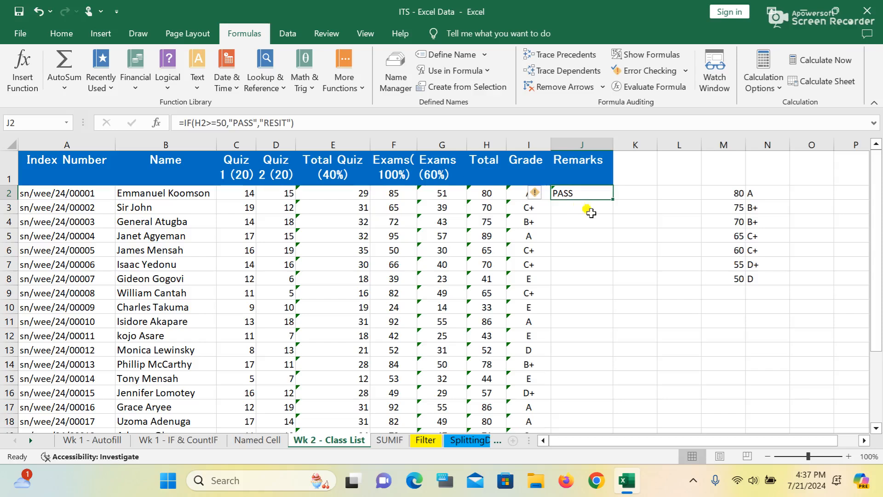
click(577, 207)
click(572, 193)
click(636, 198)
click(587, 209)
click(623, 207)
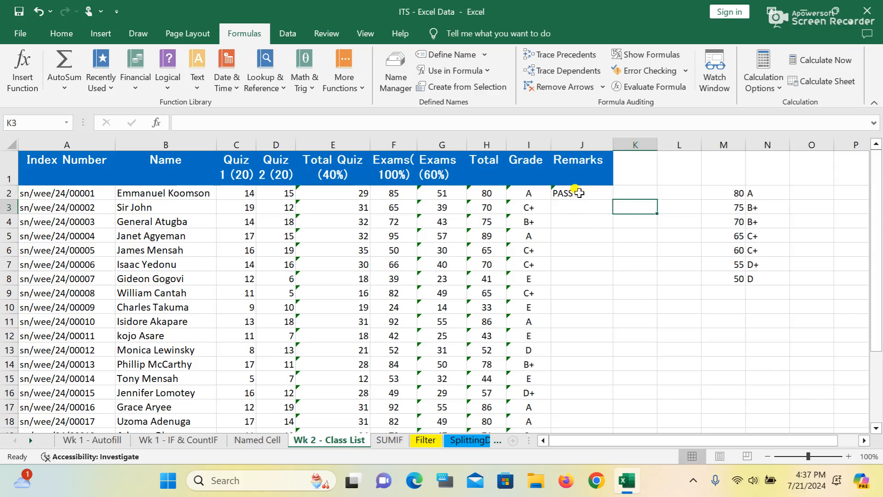
click(579, 193)
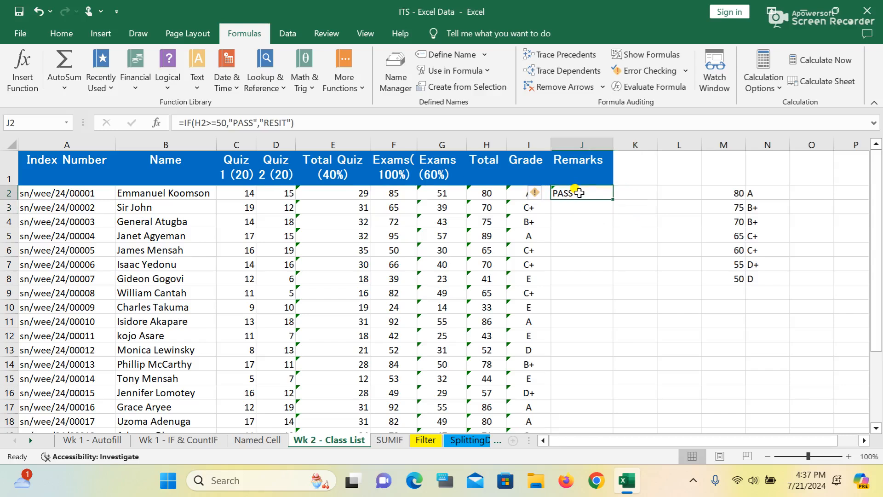
double_click(611, 198)
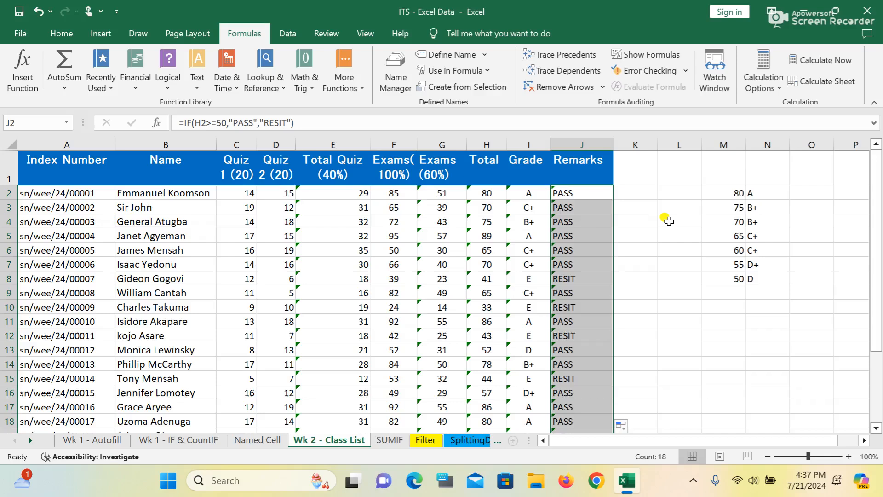
- Clear the grade scale reference table in M2:N8
scroll(669, 221, down, 2)
scroll(669, 221, up, 2)
drag(740, 195, 767, 272)
key(Delete)
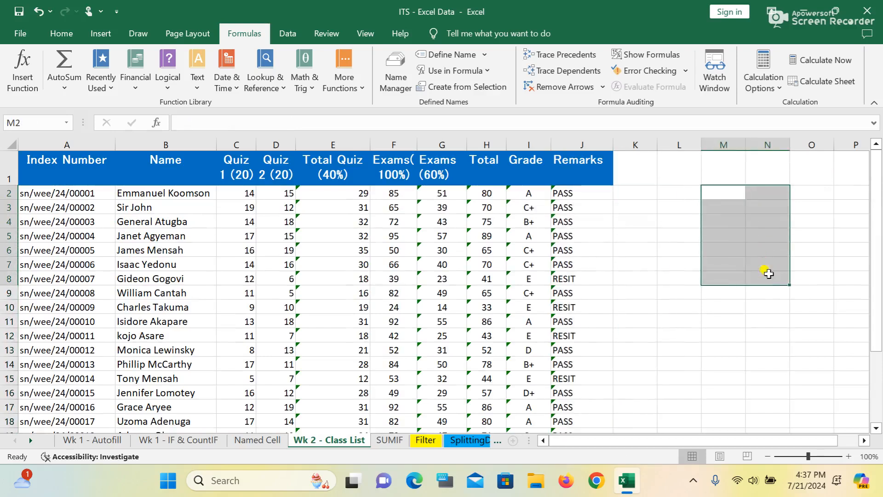
- Enter the label PASS in cell L2
click(680, 193)
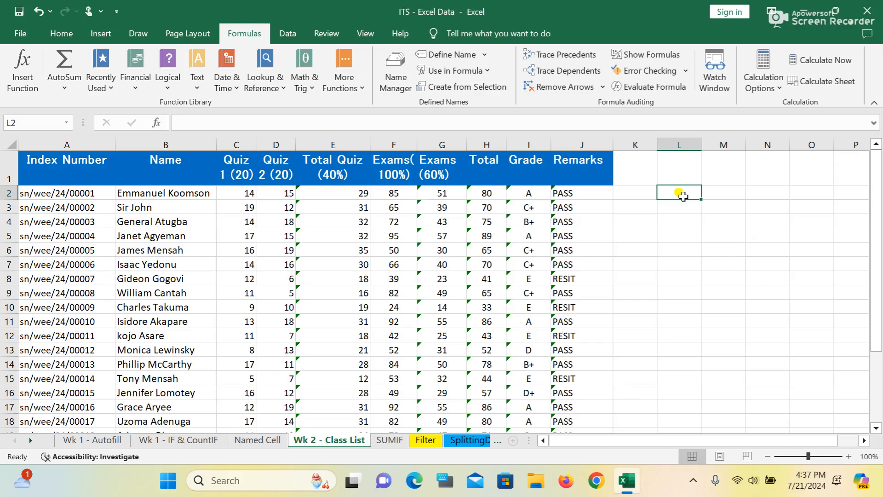
text([APS)
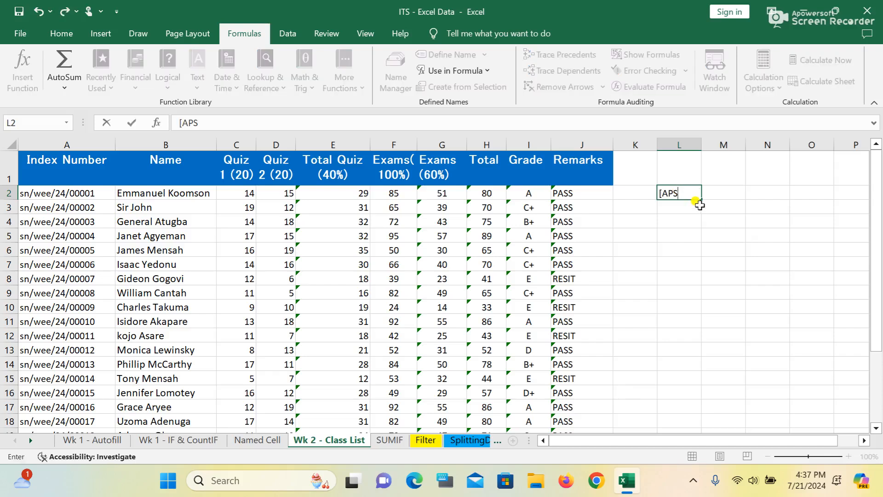
key(BackSpace)
key(BackSpace)
key(BackSpace)
text(PASS)
key(Return)
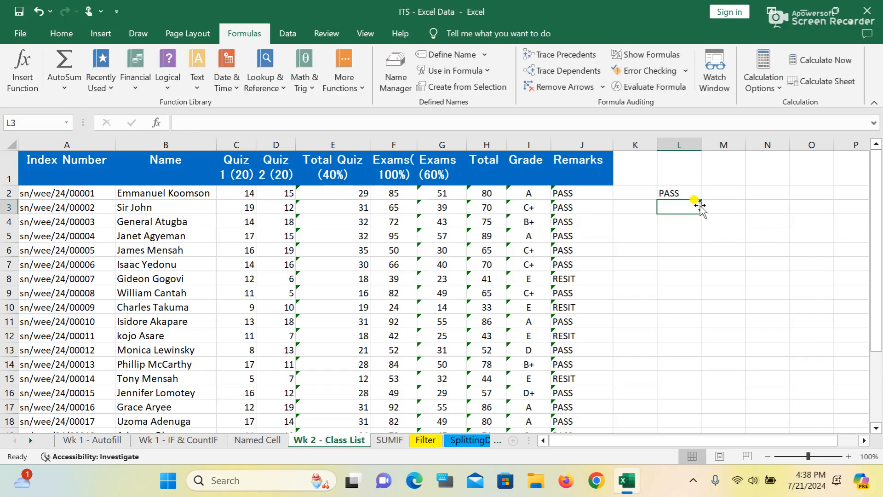
- Extend the label in L2 to NO OF PASS and fit column L's width to its content
double_click(682, 192)
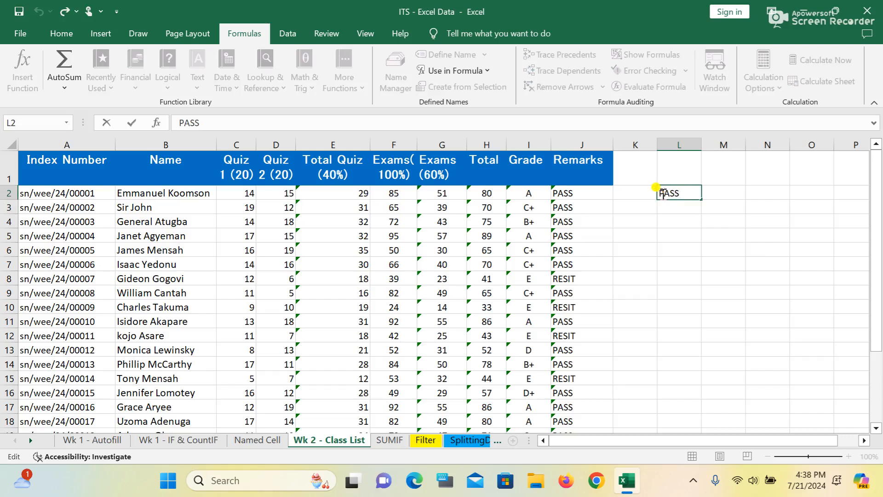
click(661, 193)
text(NO )
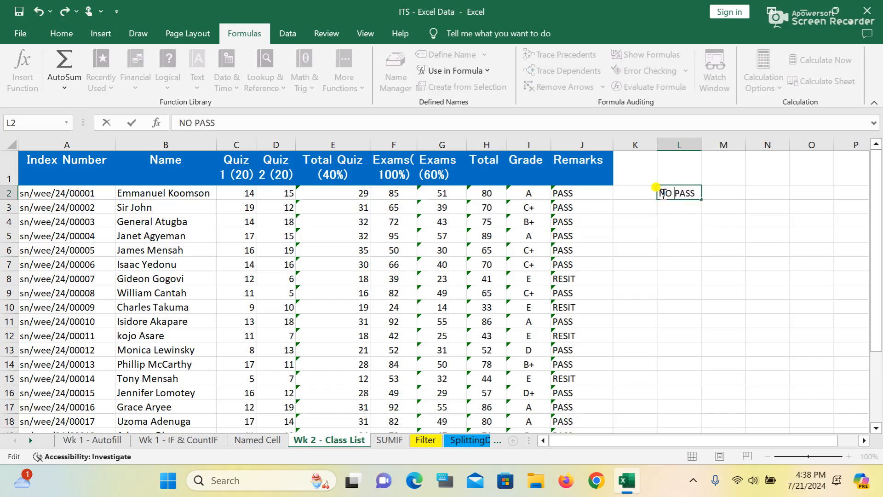
text(OF)
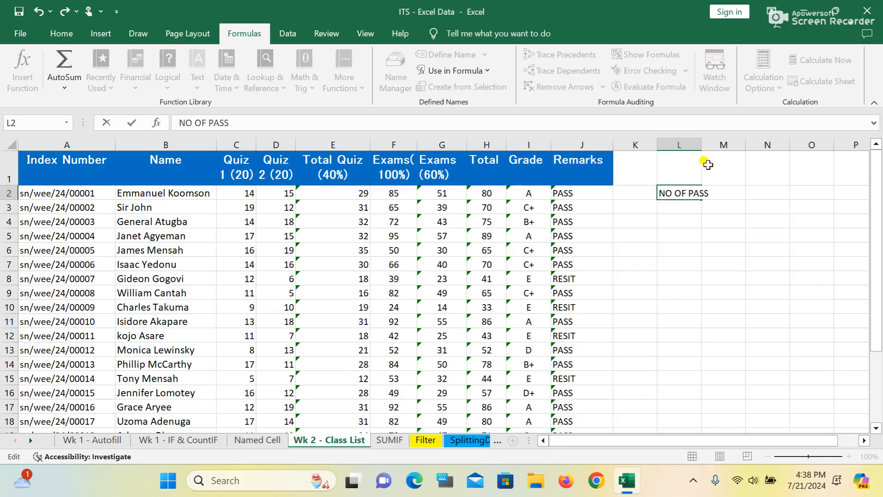
double_click(701, 145)
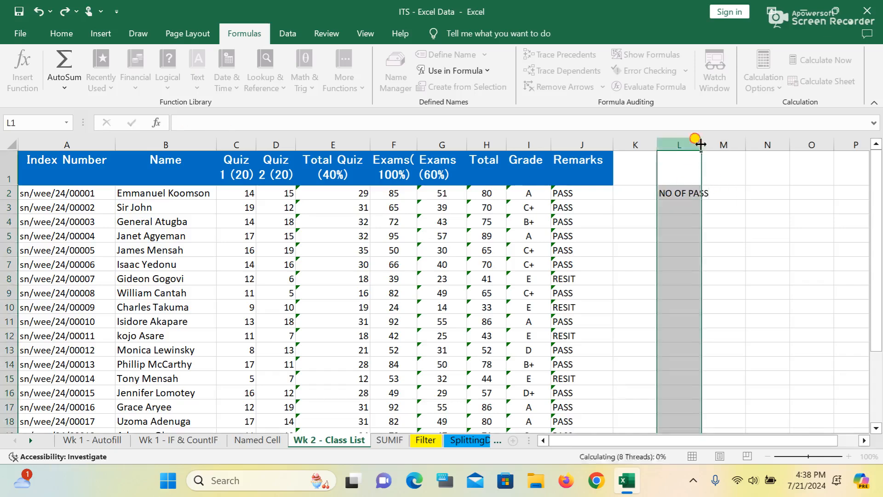
click(742, 201)
click(728, 194)
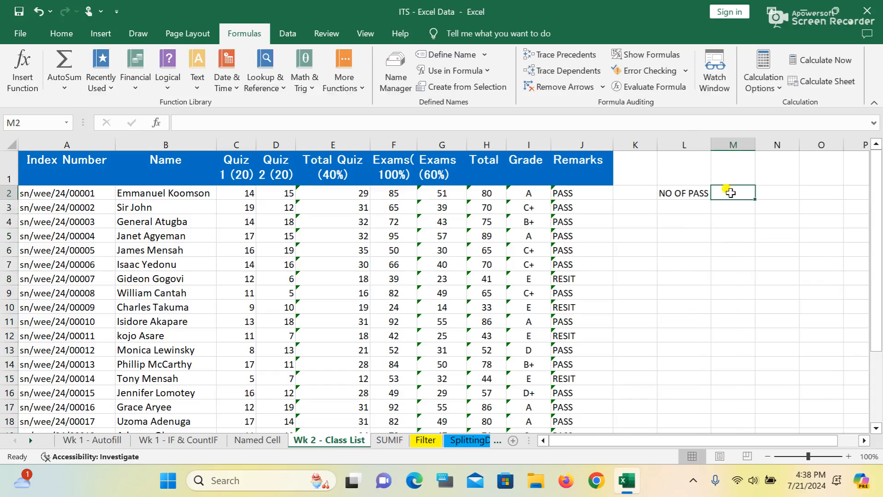
text(=)
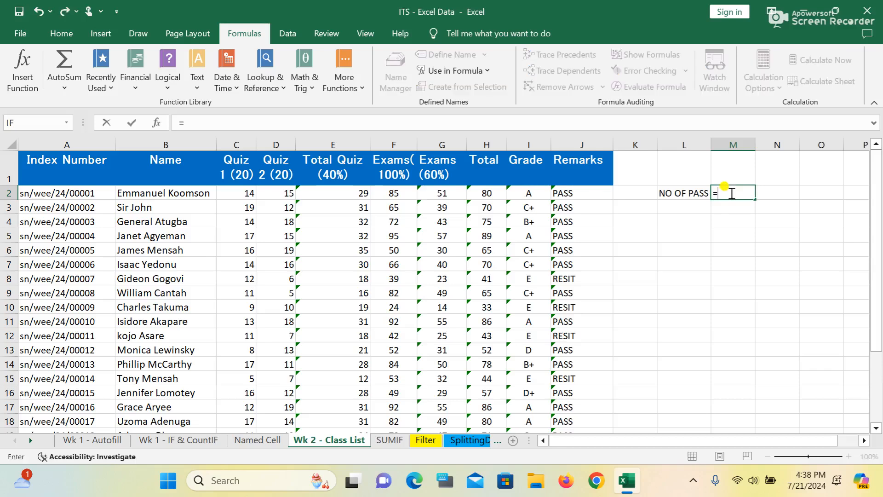
text(countif)
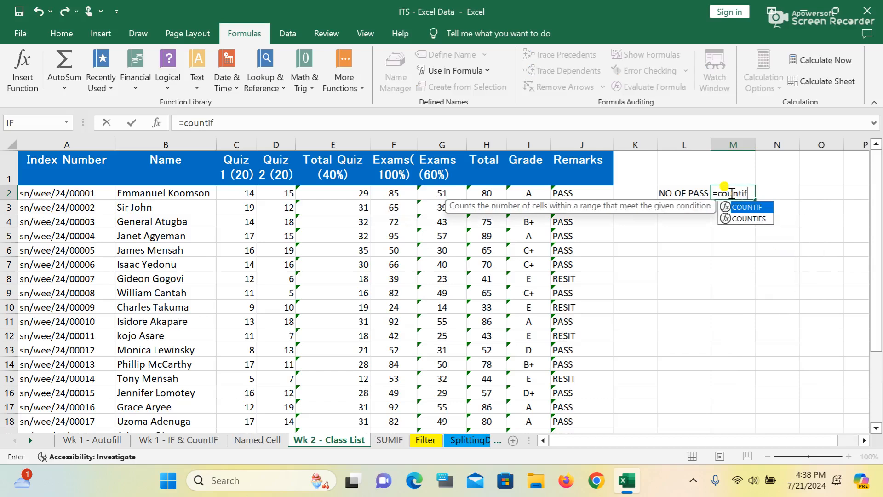
text(()
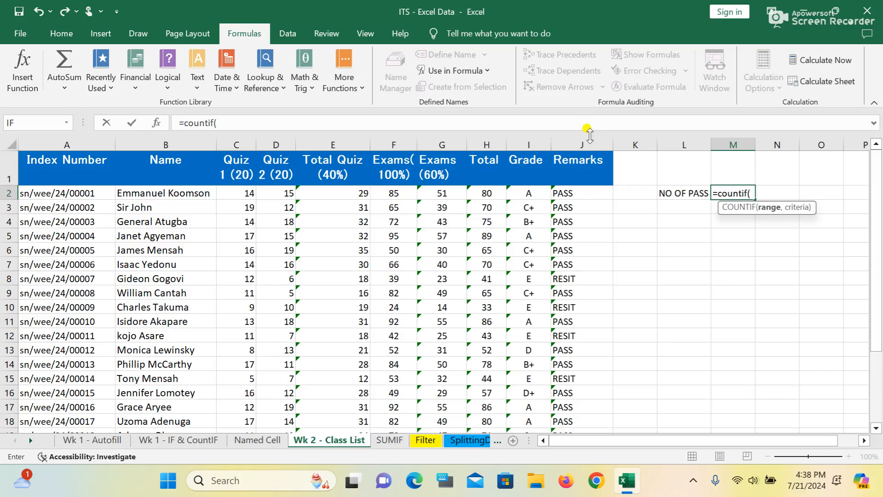
click(589, 196)
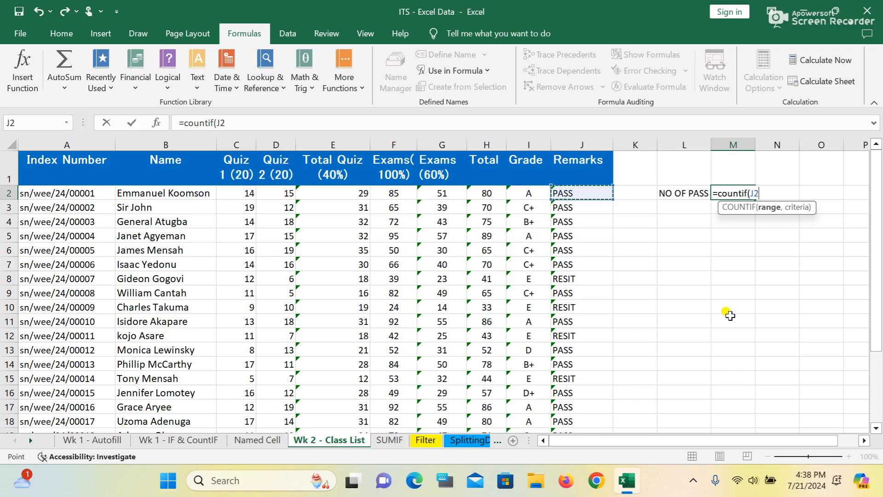
key(Escape)
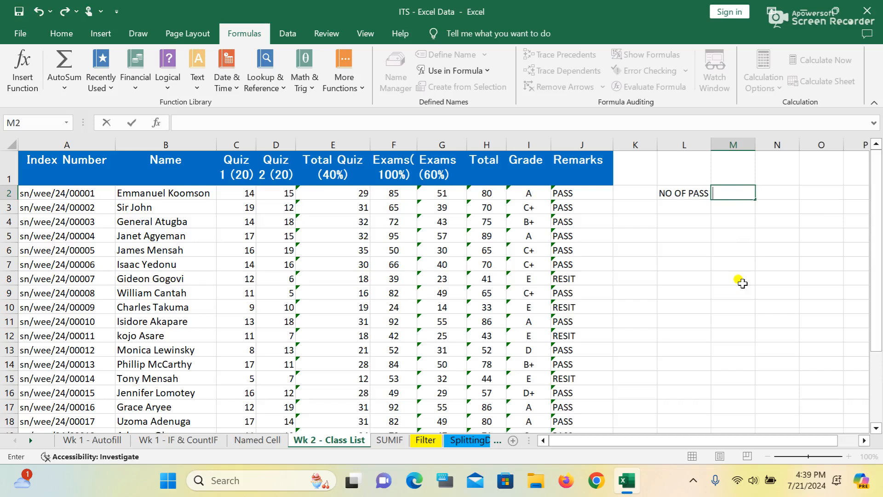
- Count the passing students in cell M2 with the formula =COUNTIF(J2:J19,"pass")
text(=coi)
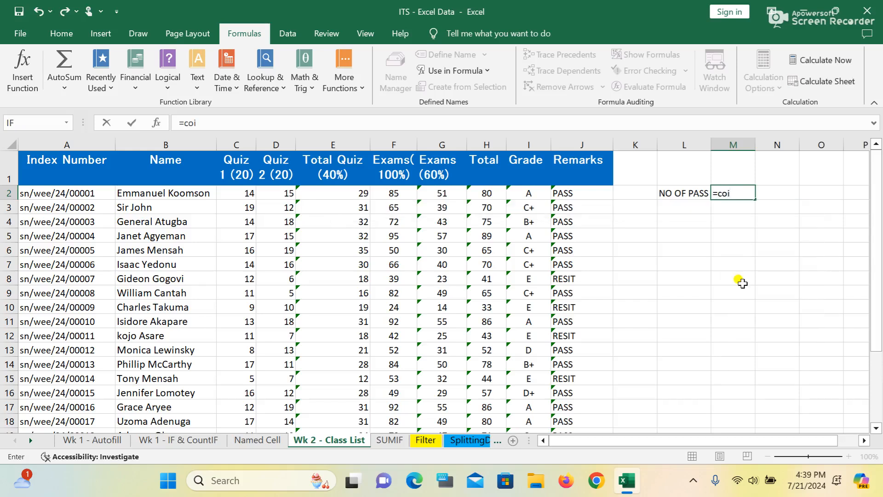
key(BackSpace)
text(unt)
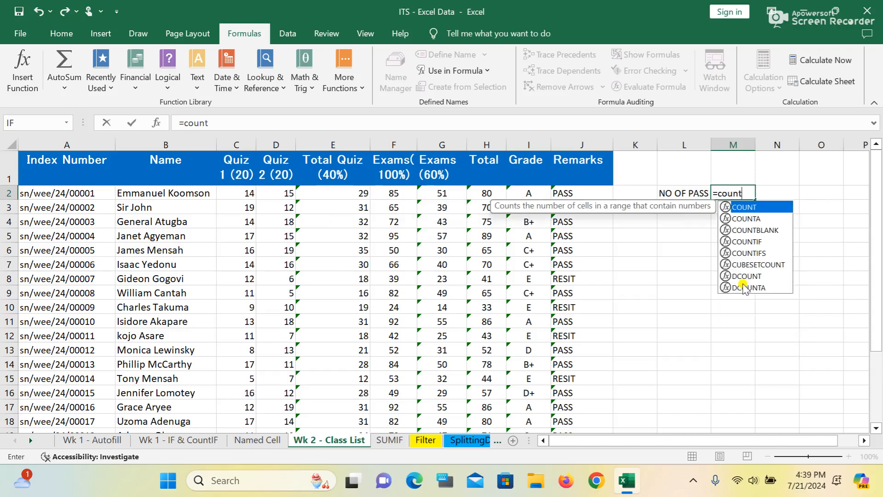
text(if)
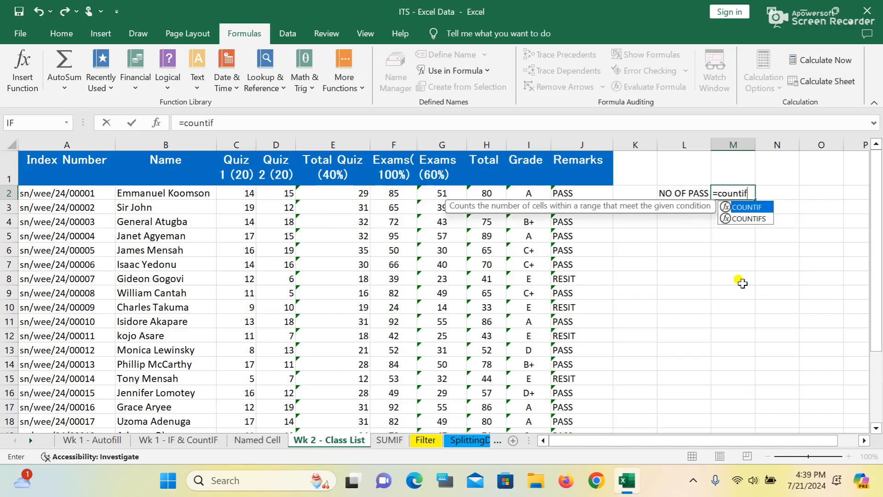
text(()
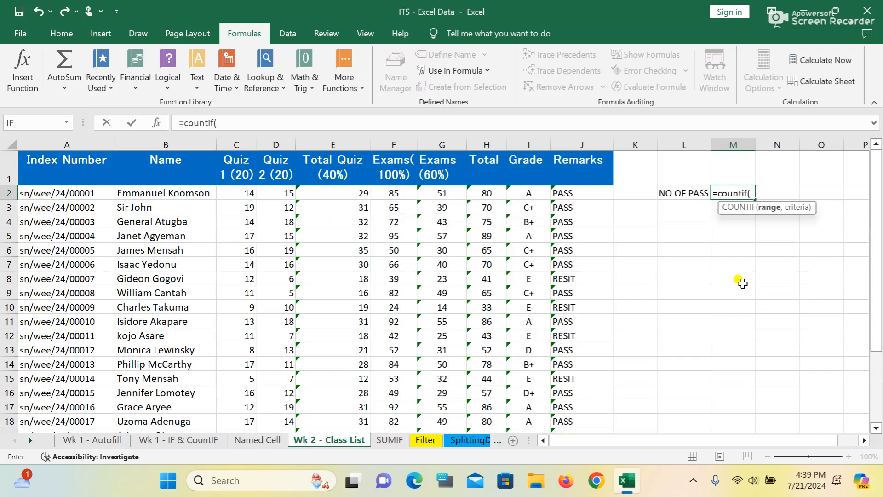
text(j2:)
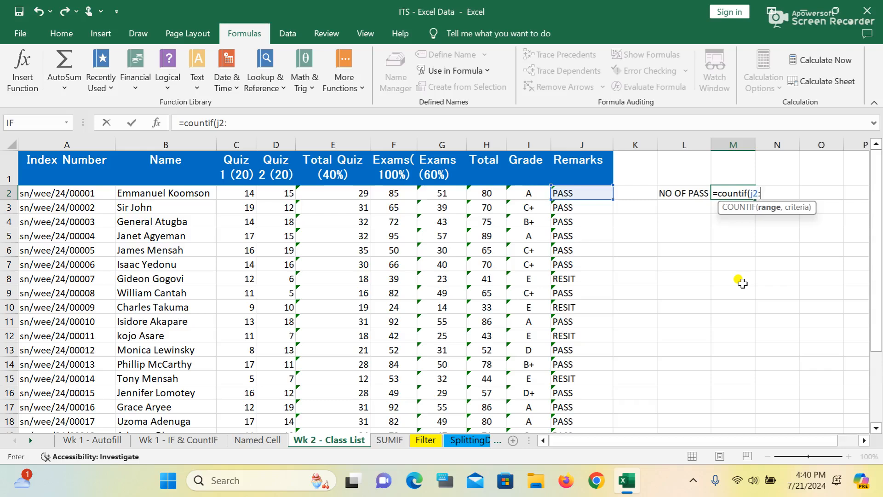
scroll(589, 331, down, 2)
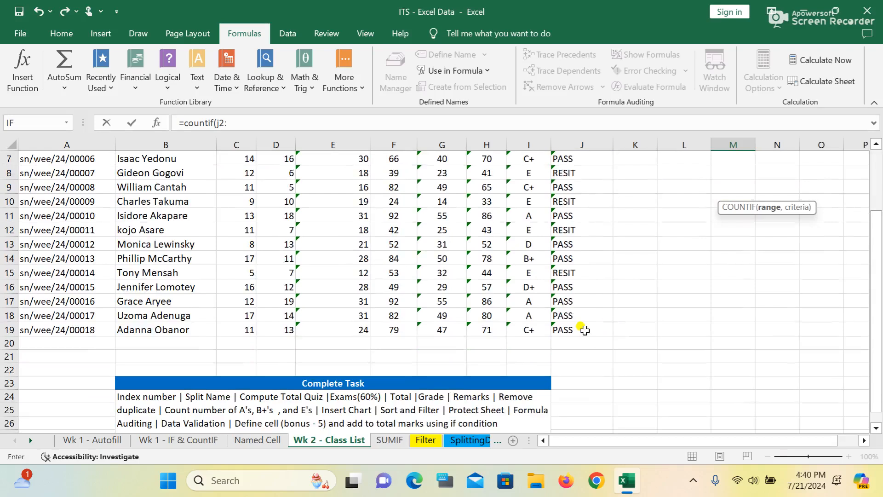
scroll(585, 329, up, 2)
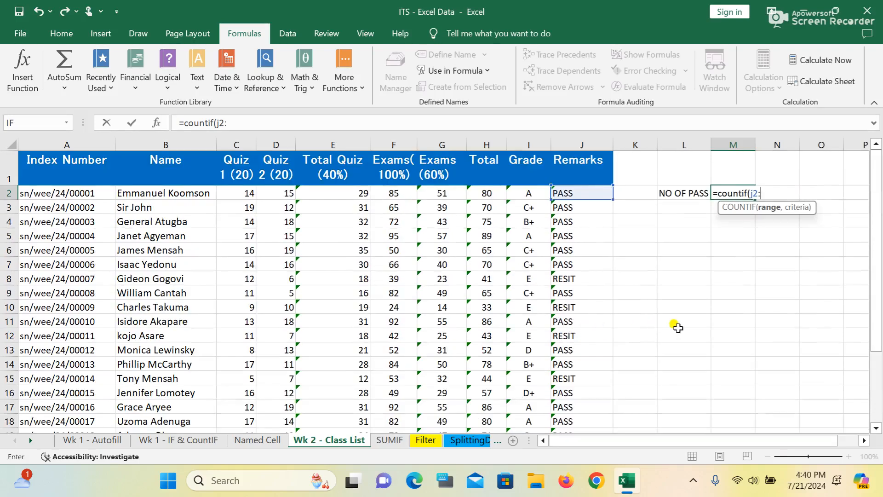
text(j19)
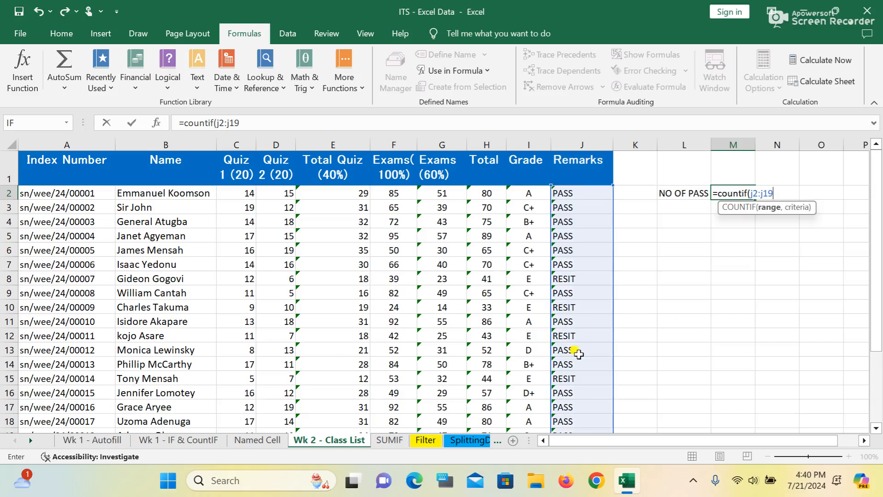
scroll(577, 350, down, 3)
scroll(580, 349, up, 3)
text(,)
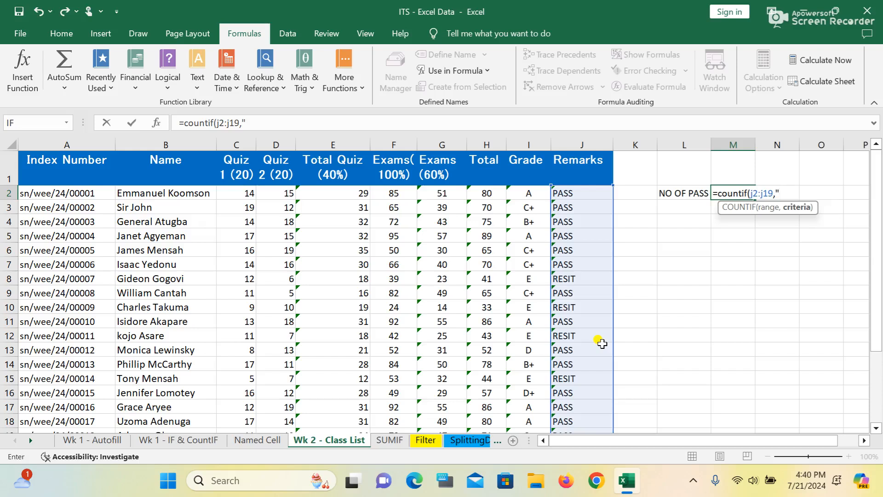
text(pass")
text())
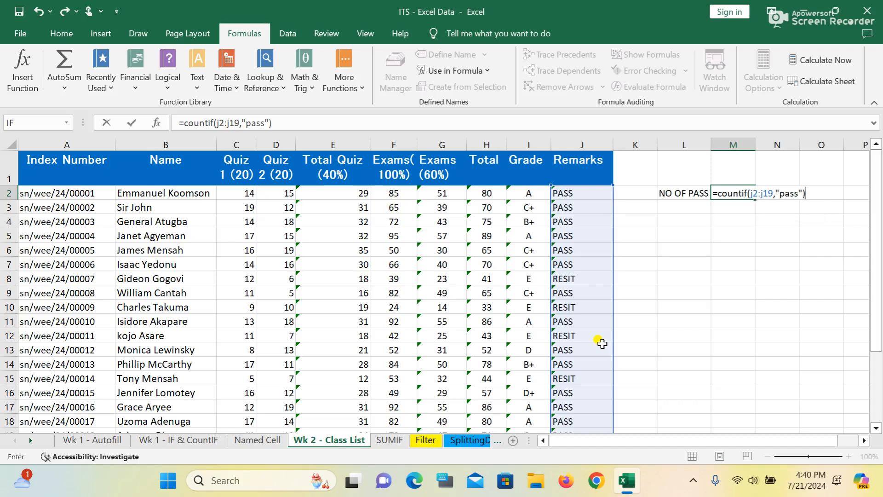
key(Return)
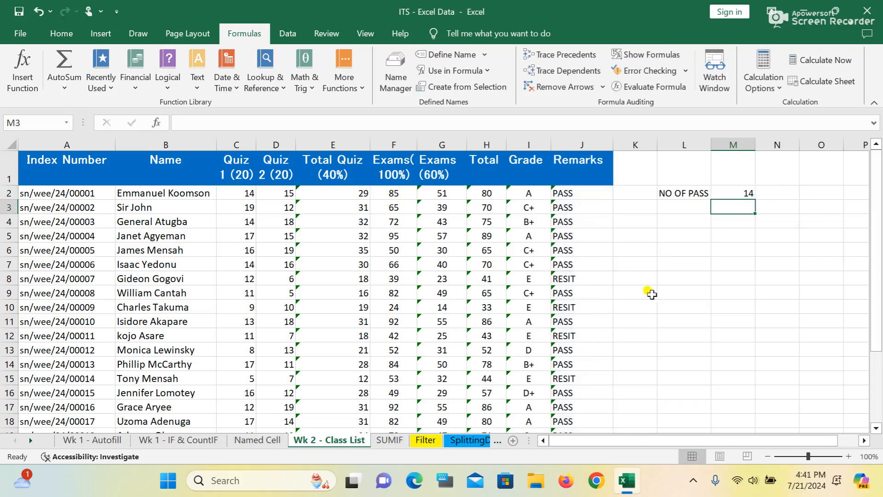
click(733, 193)
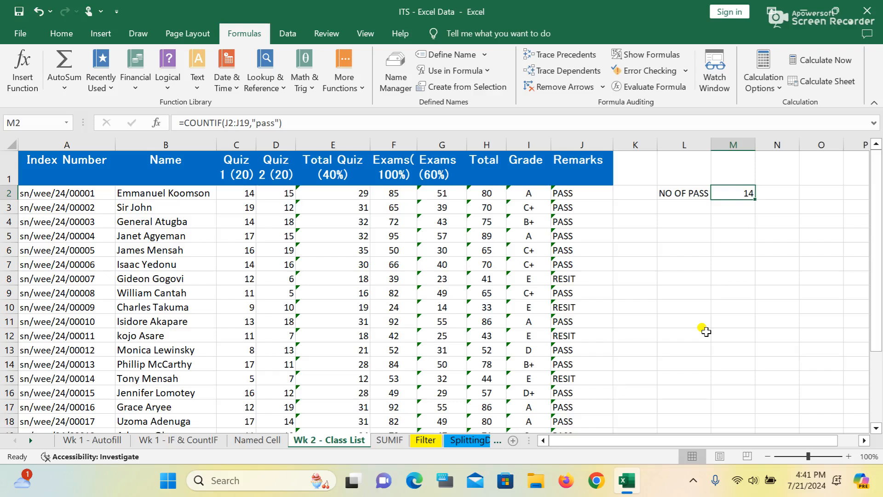
click(464, 441)
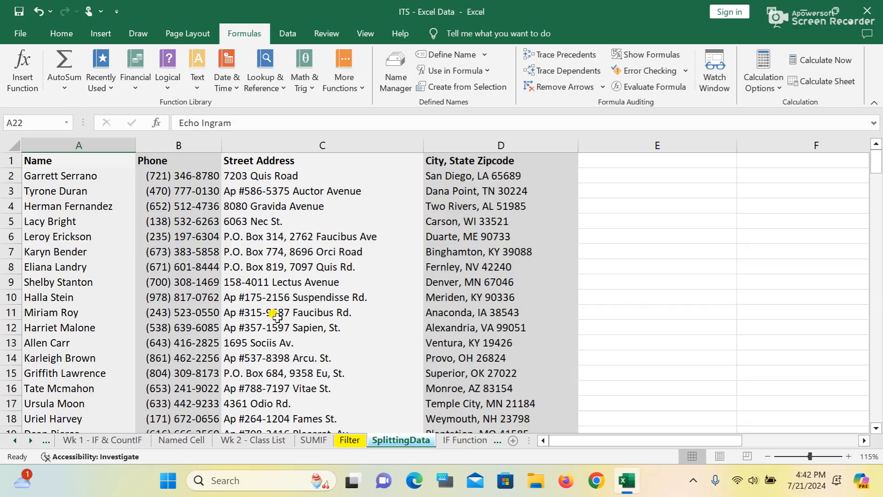
click(251, 440)
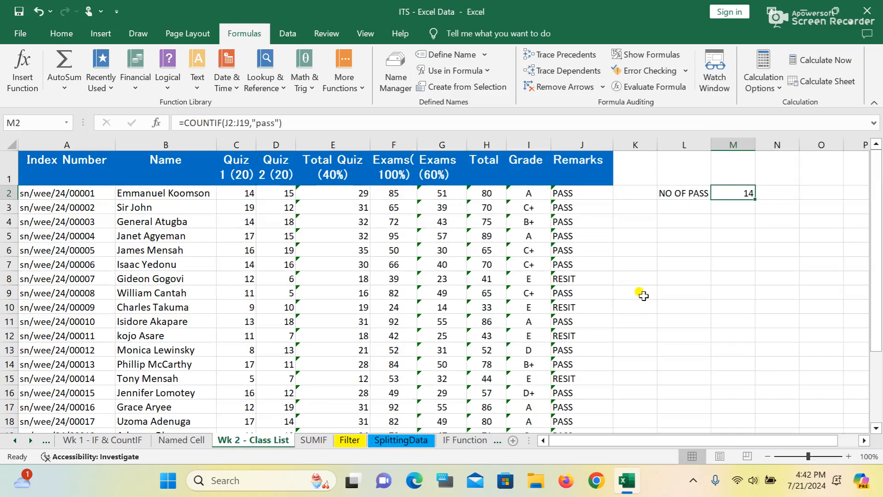